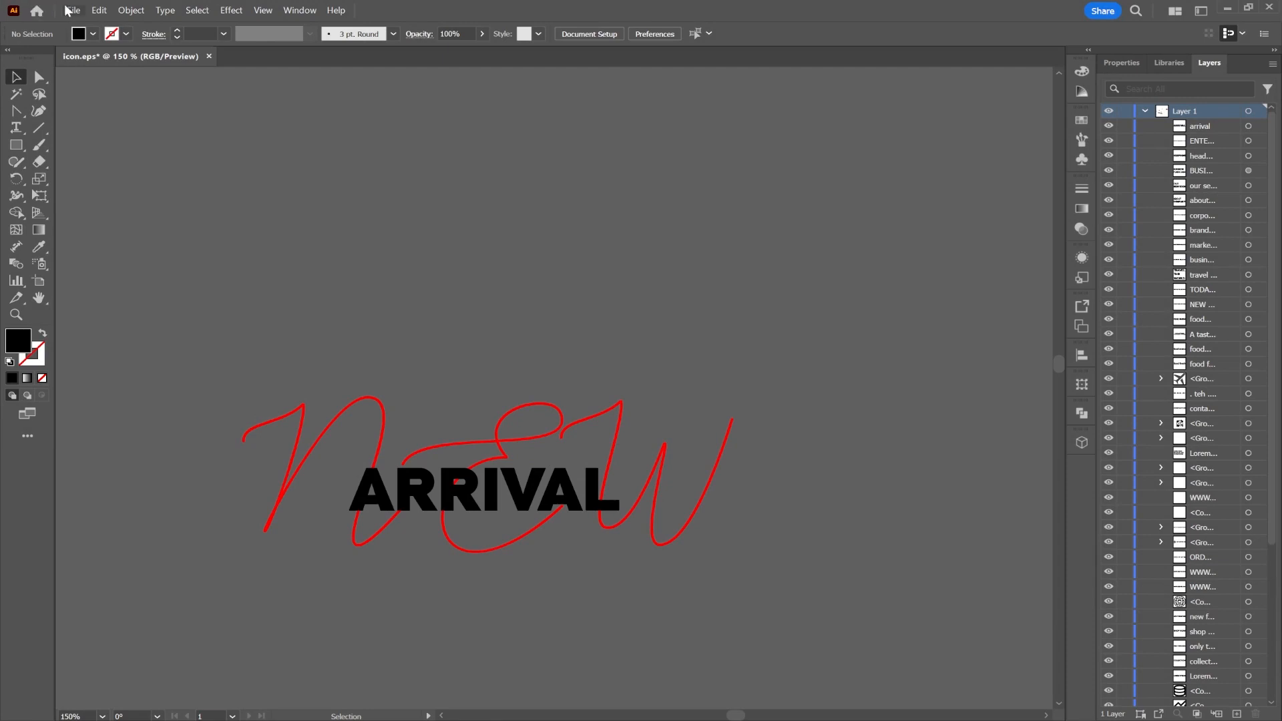
Step: Create a new 1080 × 1080 px document in RGB color mode with 300 ppi raster effects
{"action": "left_click", "coordinate": [68, 11]}
{"action": "left_click", "coordinate": [87, 26]}
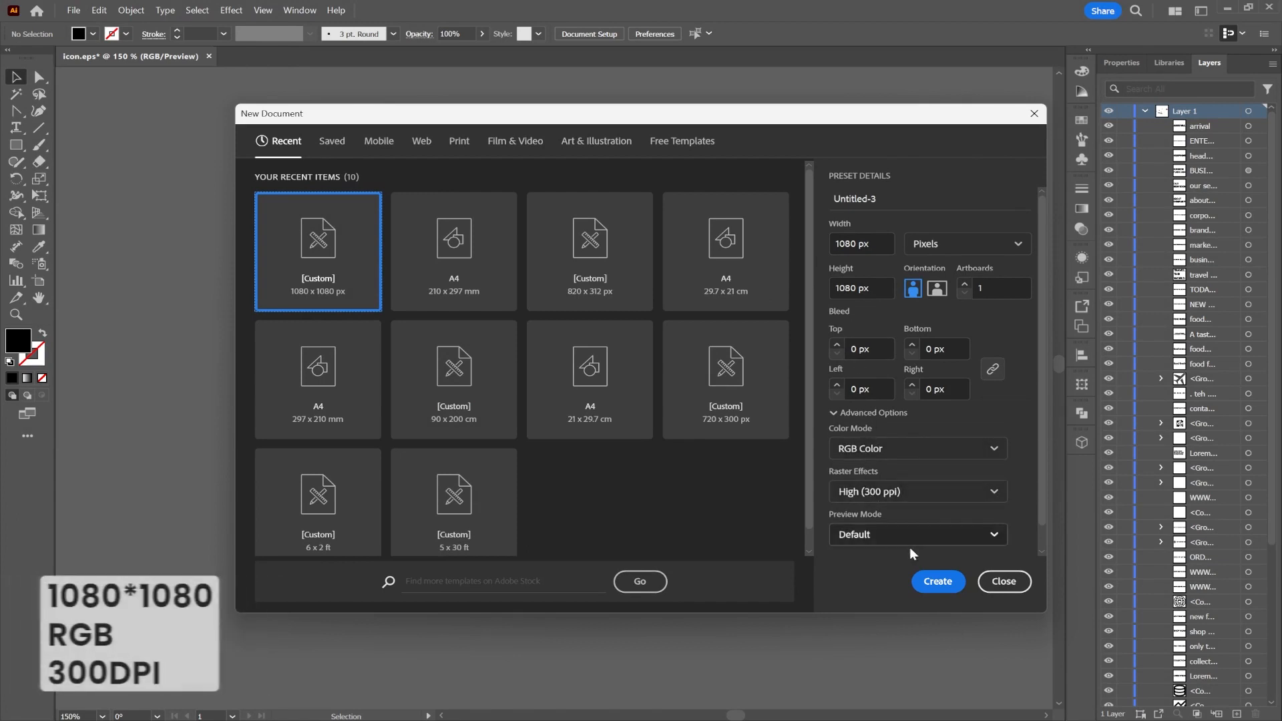
{"action": "left_click", "coordinate": [922, 578]}
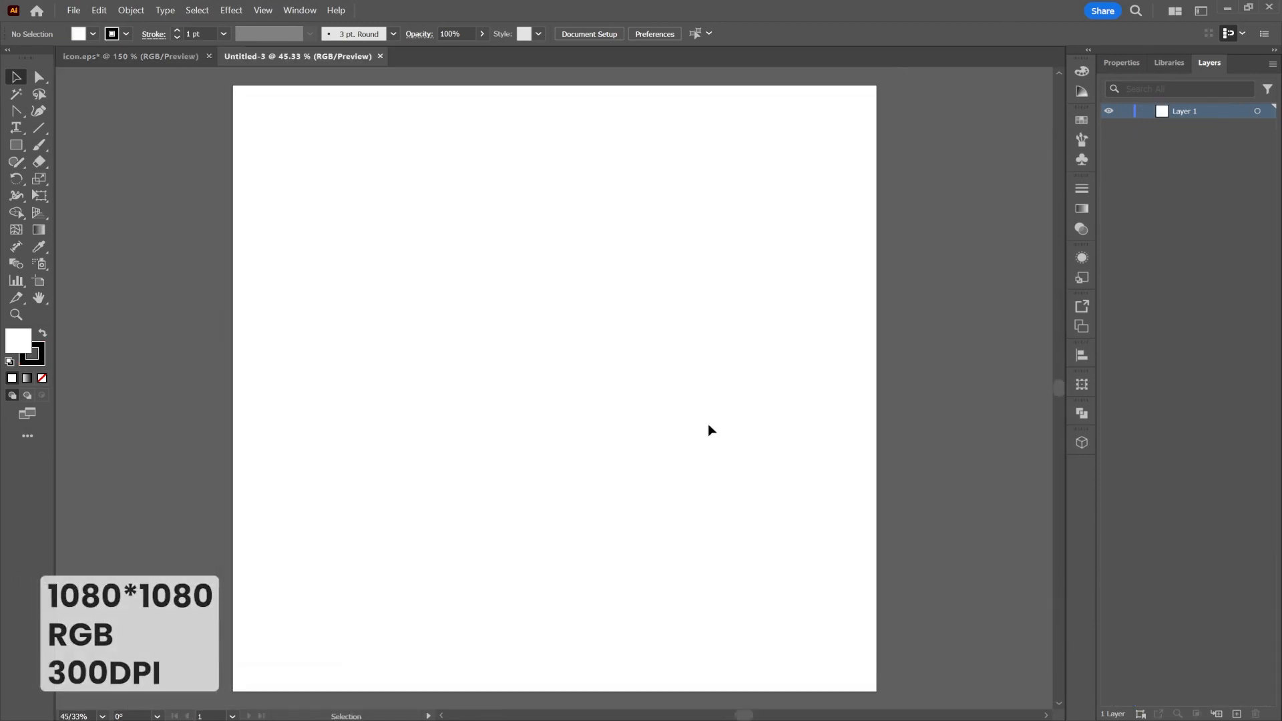
Step: Draw a gray rectangle without a stroke, about 246 × 542 px, in the upper part of the artboard
{"action": "left_click", "coordinate": [126, 34]}
{"action": "left_click", "coordinate": [10, 58]}
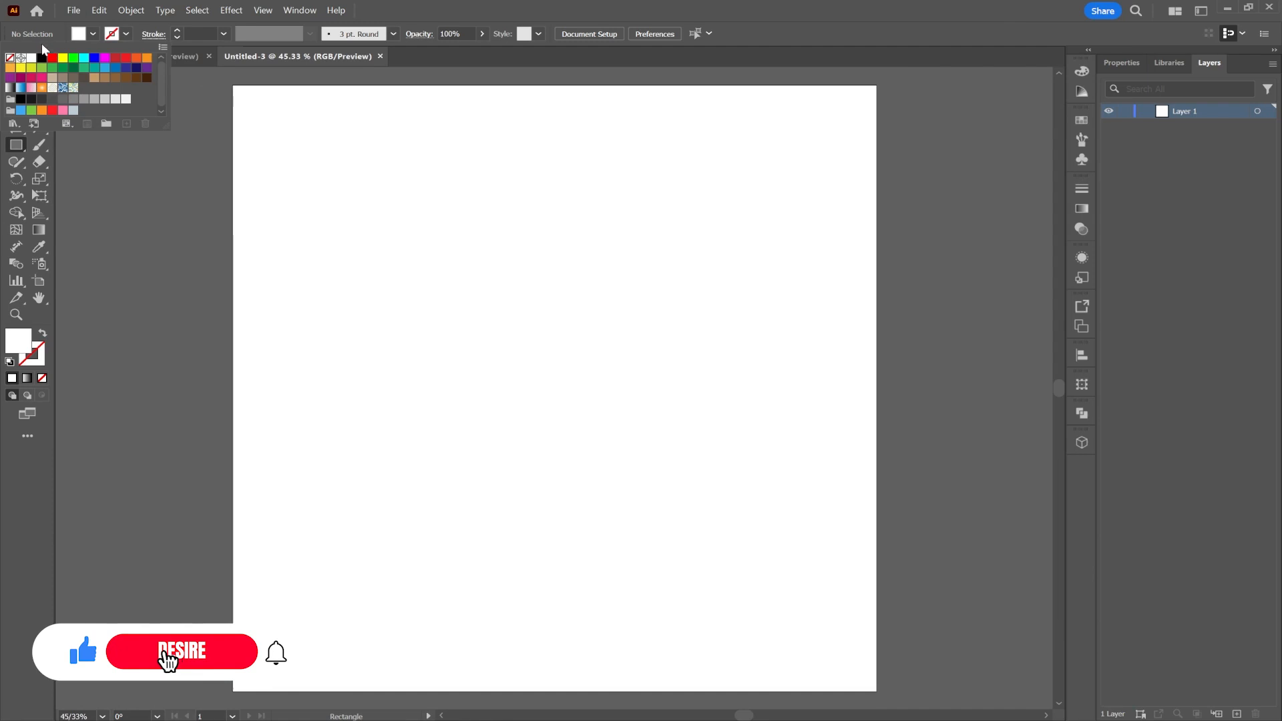
{"action": "left_click", "coordinate": [92, 35]}
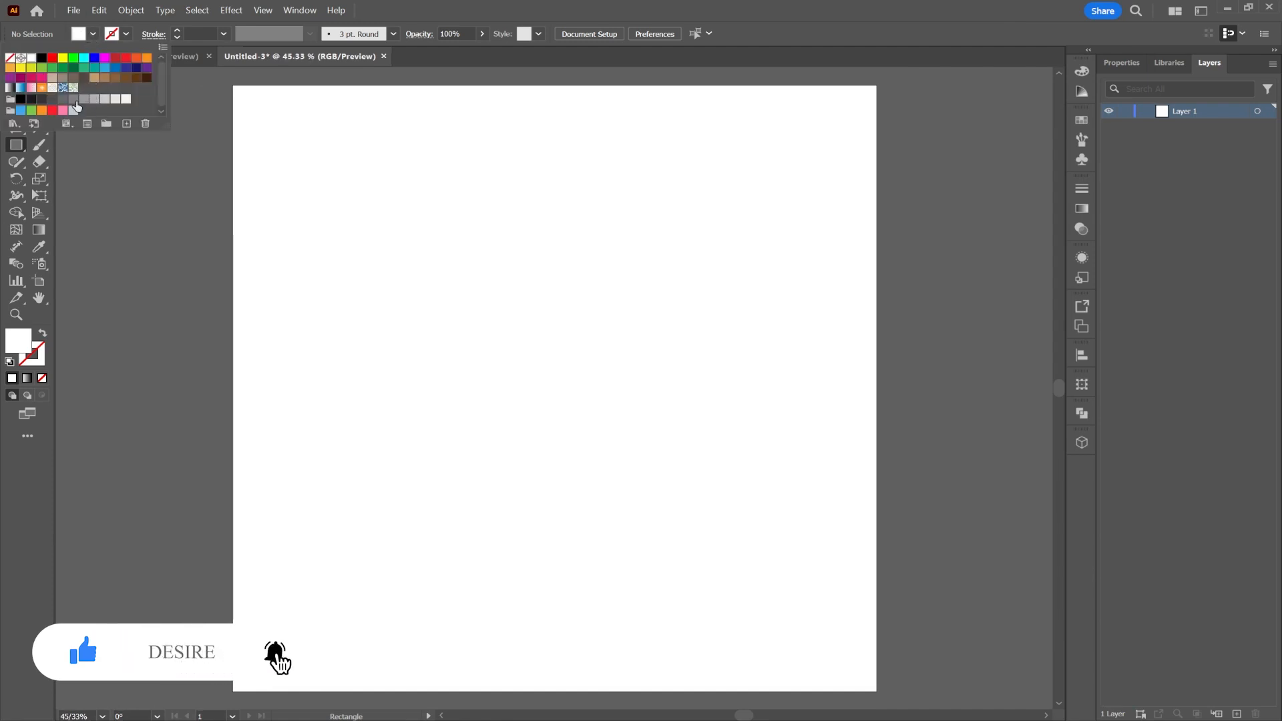
{"action": "left_click", "coordinate": [76, 106]}
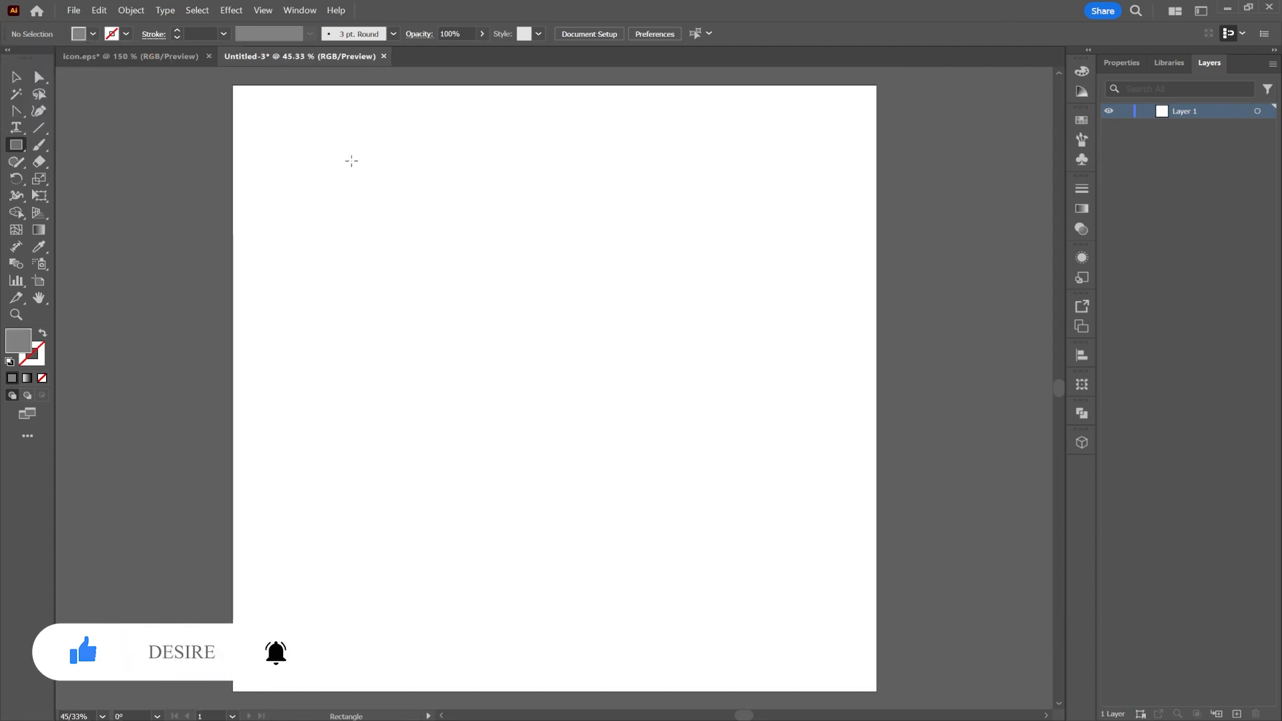
{"action": "left_click_drag", "start_coordinate": [351, 161], "coordinate": [498, 465]}
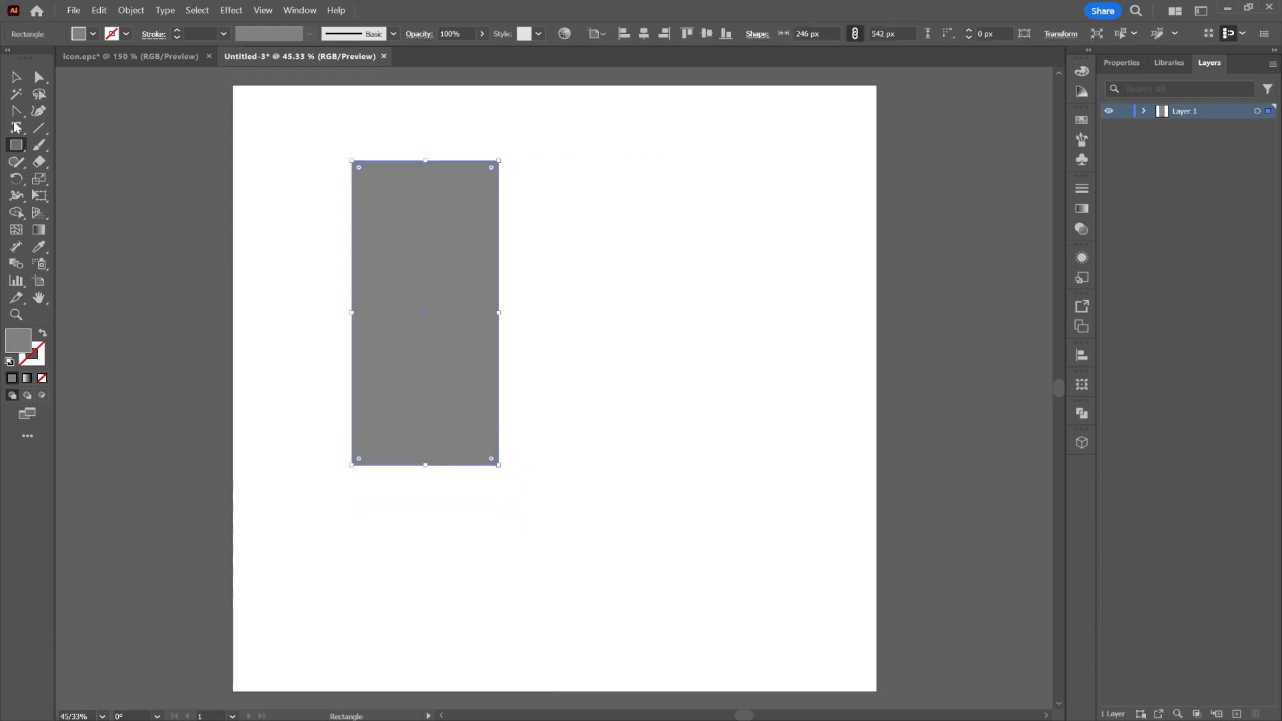
Step: Widen the gray rectangle to about 294 px and duplicate it into an evenly spaced row of three, centered horizontally on the artboard
{"action": "left_click", "coordinate": [11, 79]}
{"action": "left_click_drag", "start_coordinate": [470, 275], "coordinate": [510, 301]}
{"action": "left_click_drag", "start_coordinate": [458, 270], "coordinate": [635, 273]}
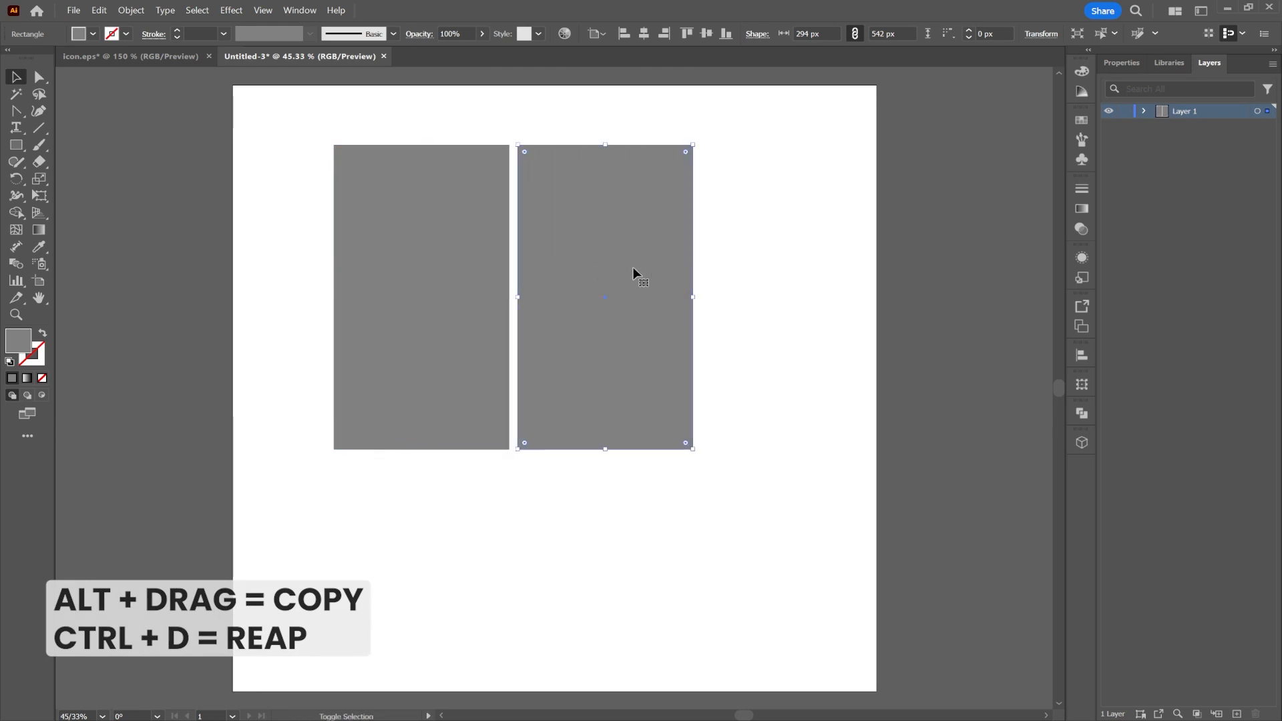
{"action": "key", "text": "ctrl+d"}
{"action": "left_click_drag", "start_coordinate": [803, 466], "coordinate": [378, 252]}
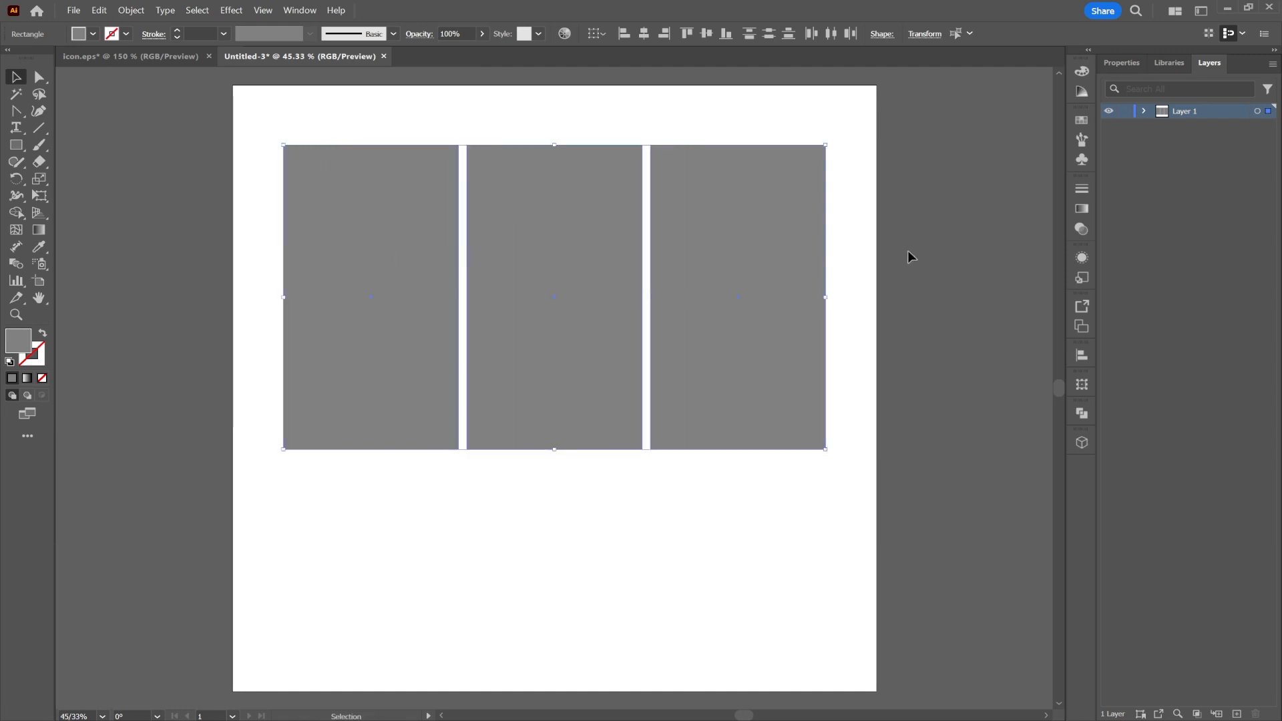
{"action": "left_click", "coordinate": [798, 203]}
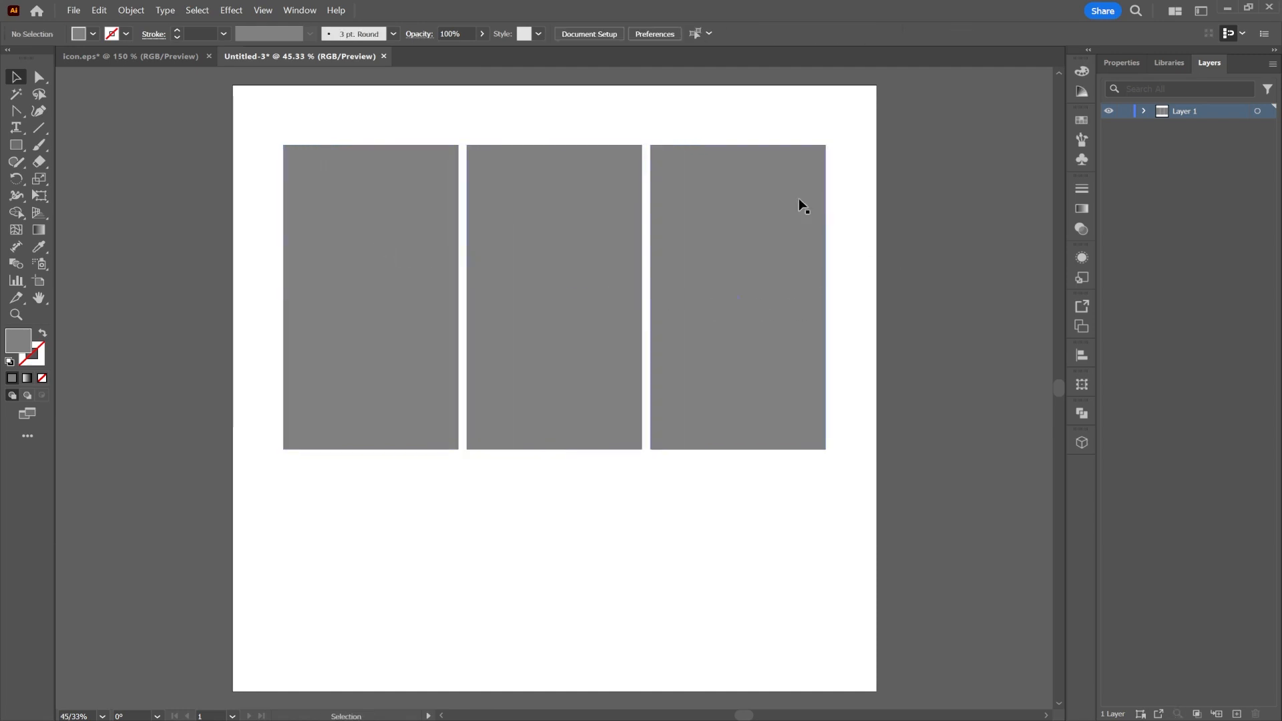
Step: Fully round only the right rectangle's top-right corner and the left rectangle's bottom-left corner
{"action": "left_click", "coordinate": [41, 79]}
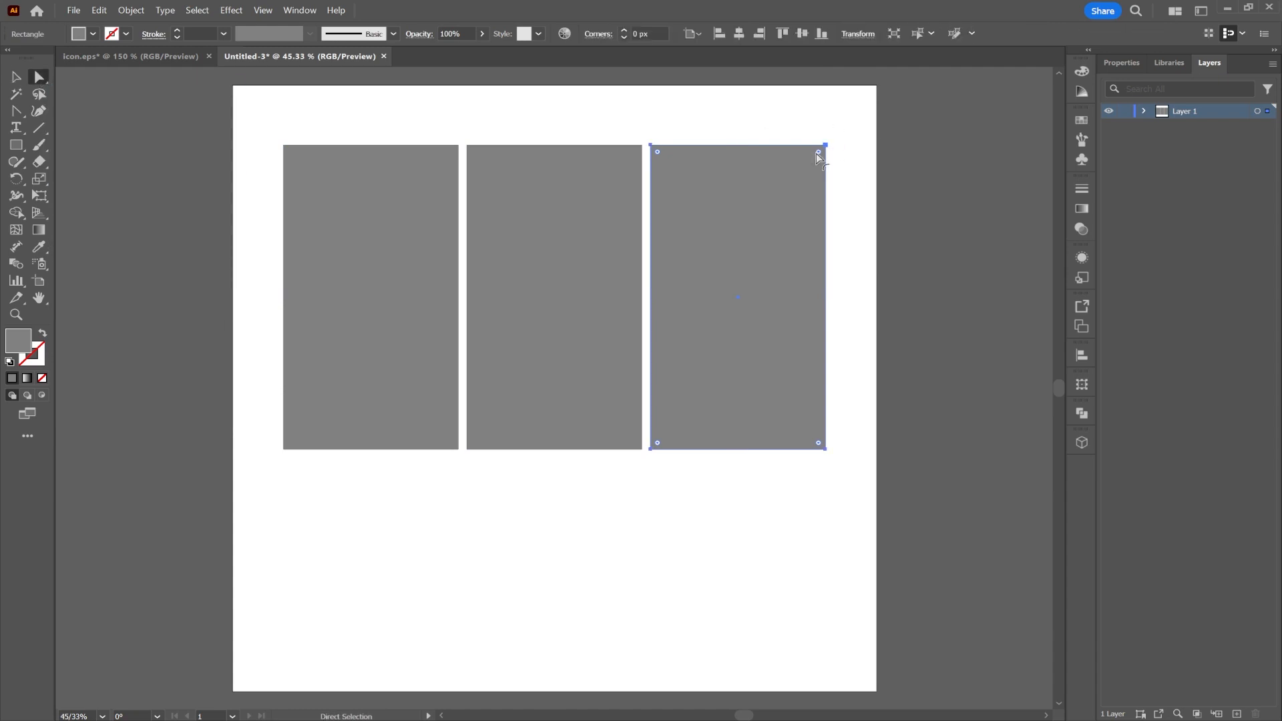
{"action": "left_click_drag", "start_coordinate": [819, 152], "coordinate": [599, 355]}
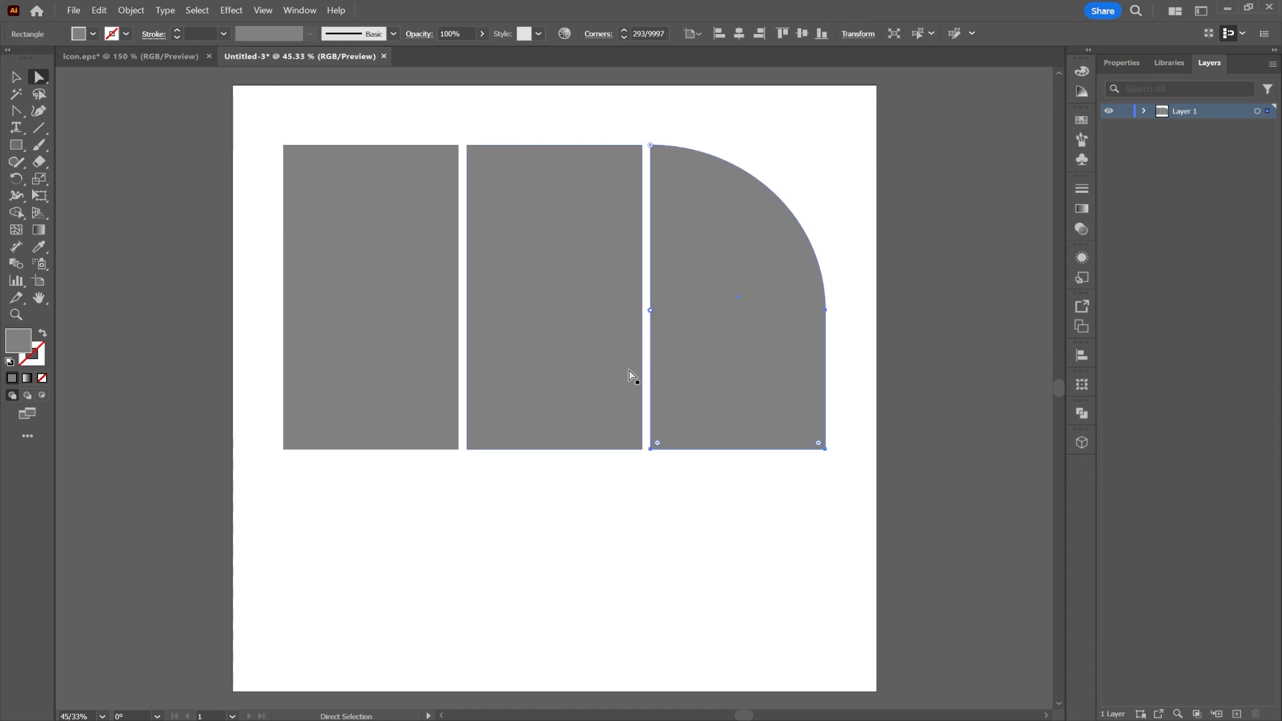
{"action": "left_click", "coordinate": [409, 348]}
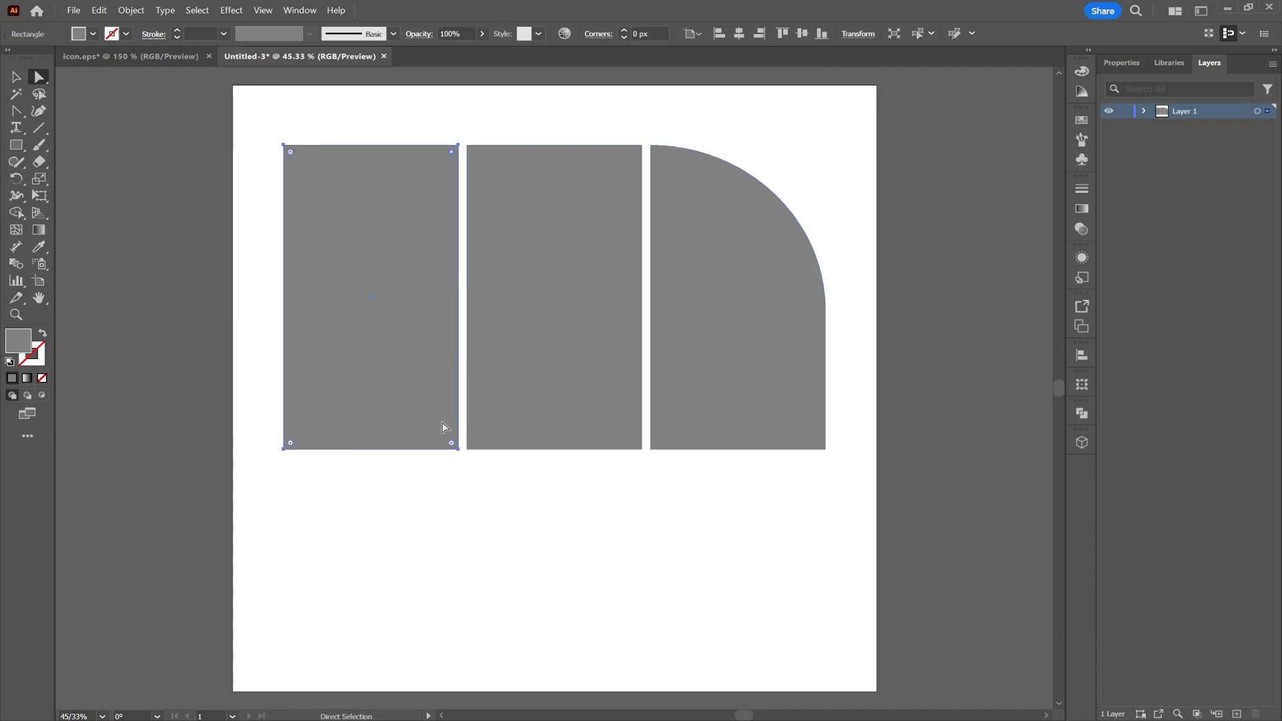
{"action": "left_click_drag", "start_coordinate": [291, 444], "coordinate": [350, 424]}
{"action": "key", "text": "ctrl+z"}
{"action": "left_click_drag", "start_coordinate": [291, 446], "coordinate": [840, 418]}
{"action": "left_click", "coordinate": [928, 399]}
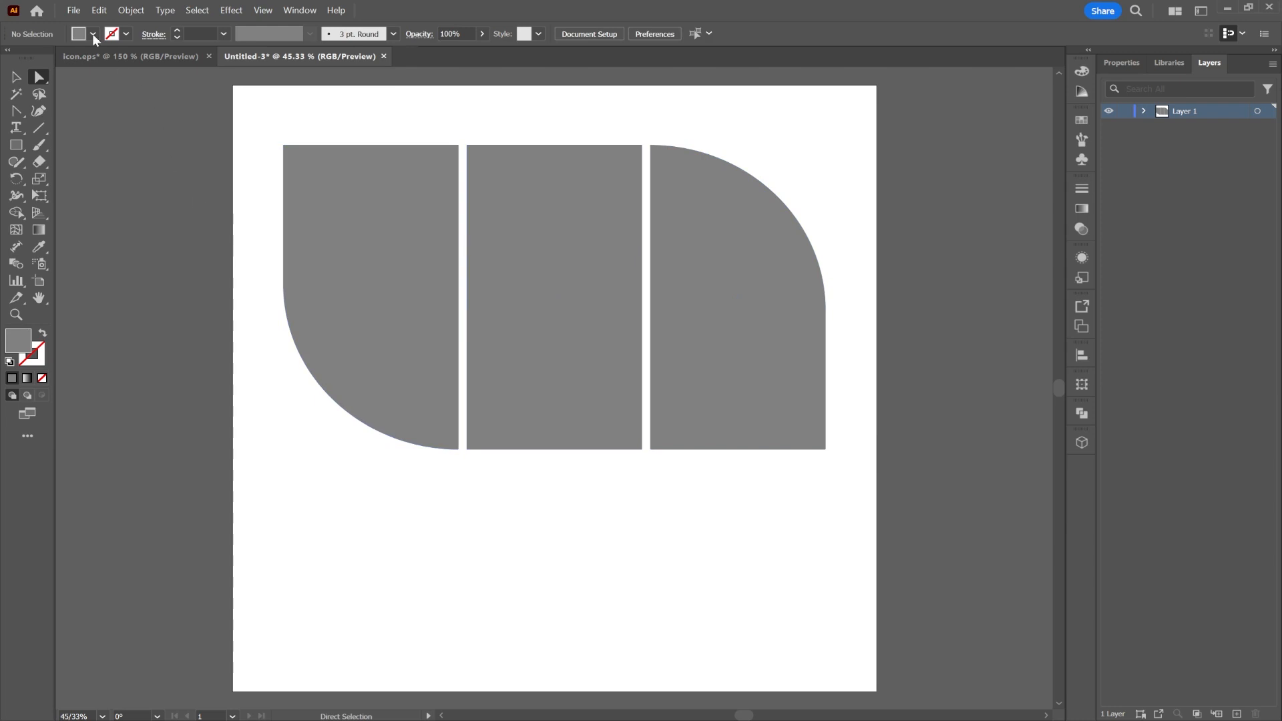
Step: Place pexels-frendsmans-1926769.jpg at about 402 × 603 px over the middle rectangle, with its top edge aligned to the rectangle's
{"action": "left_click", "coordinate": [74, 10]}
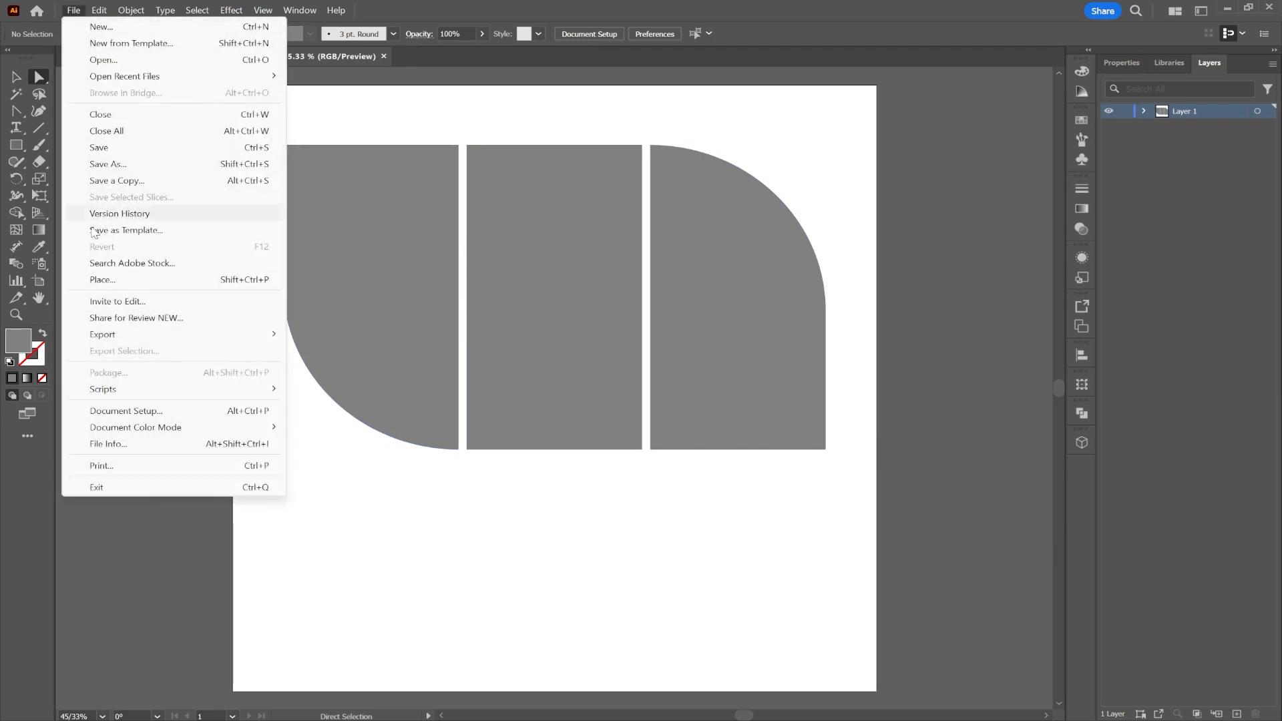
{"action": "left_click", "coordinate": [118, 279]}
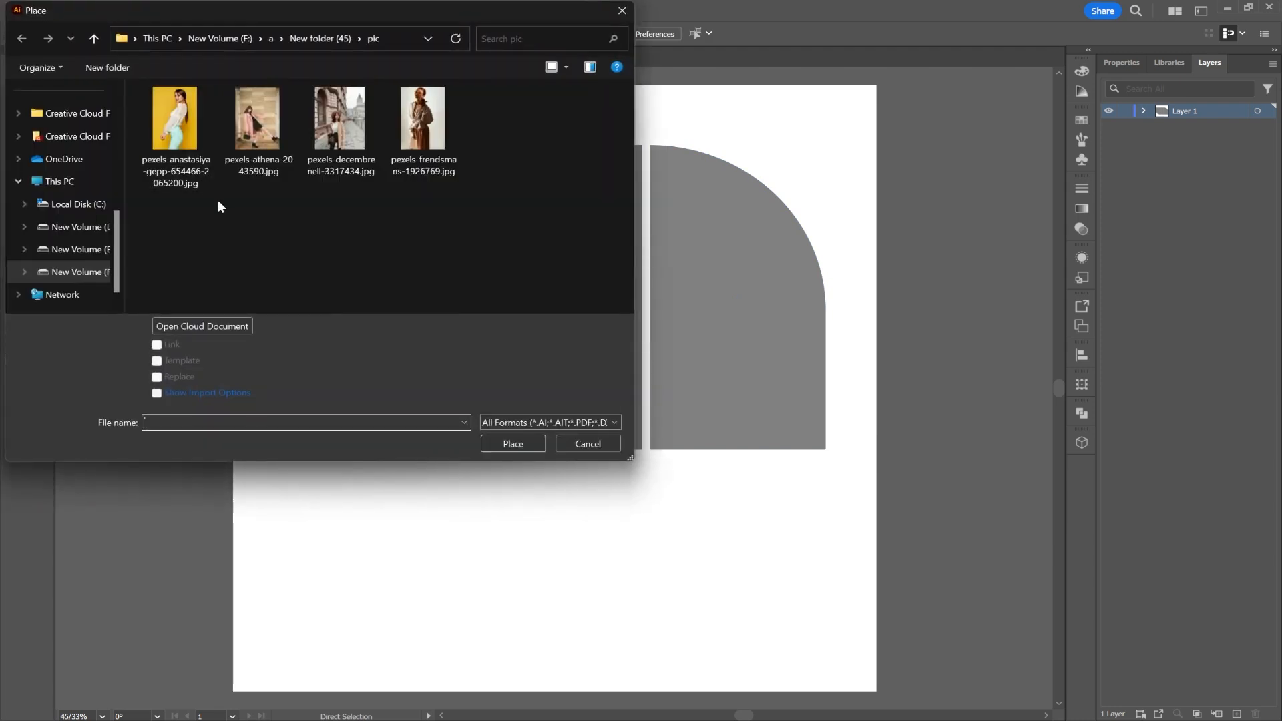
{"action": "left_click", "coordinate": [409, 130]}
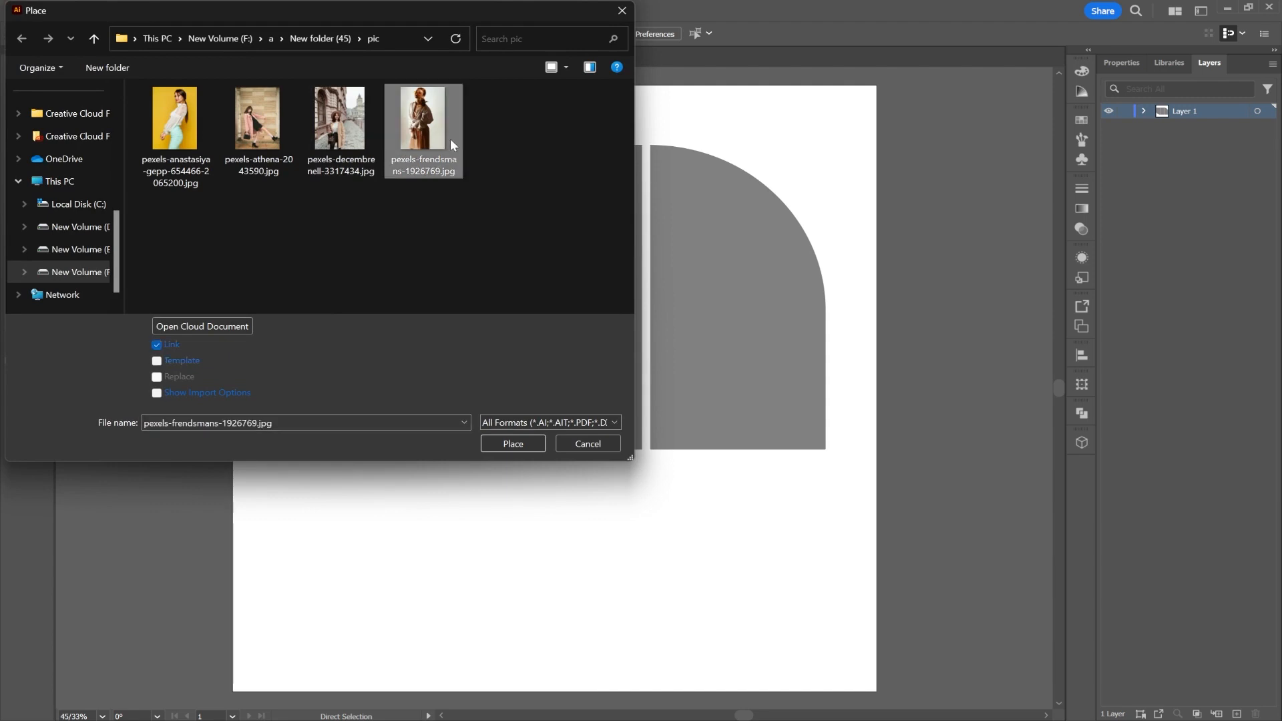
{"action": "double_click", "coordinate": [442, 130]}
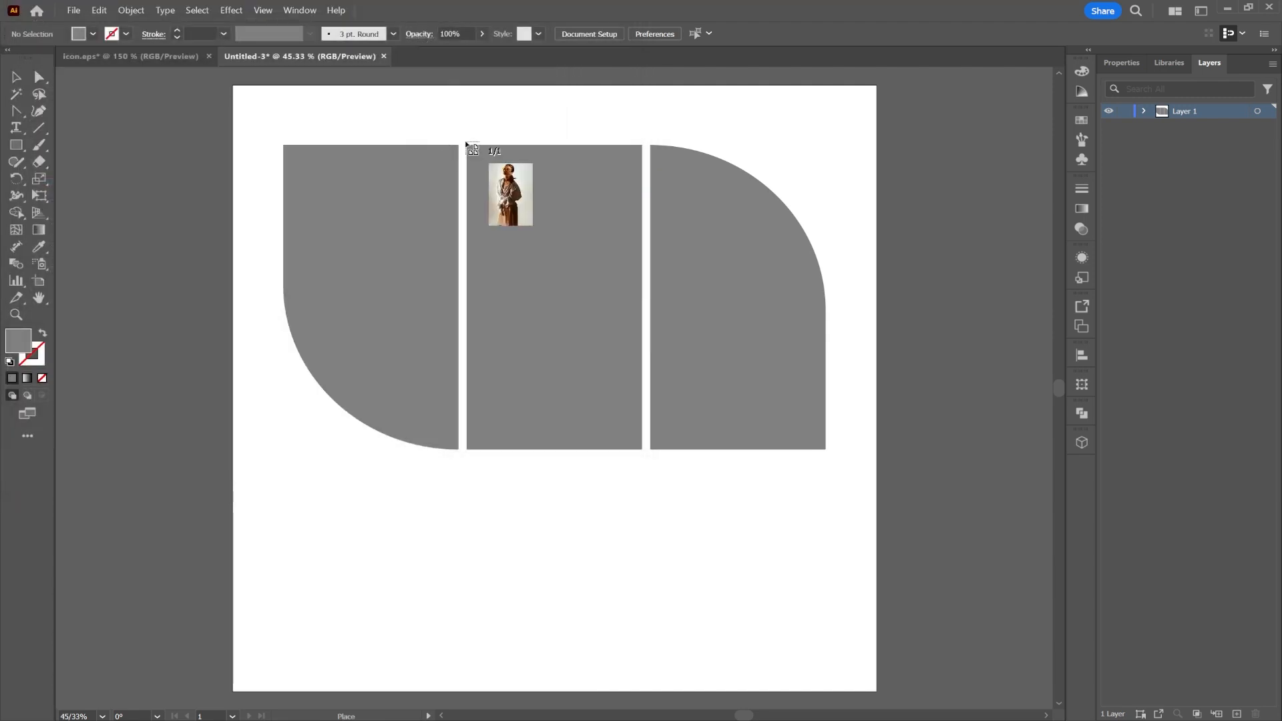
{"action": "mouse_move", "coordinate": [464, 143]}
{"action": "left_mouse_down"}
{"action": "mouse_move", "coordinate": [600, 396]}
{"action": "mouse_move", "coordinate": [704, 533]}
{"action": "mouse_move", "coordinate": [695, 523]}
{"action": "left_mouse_up"}
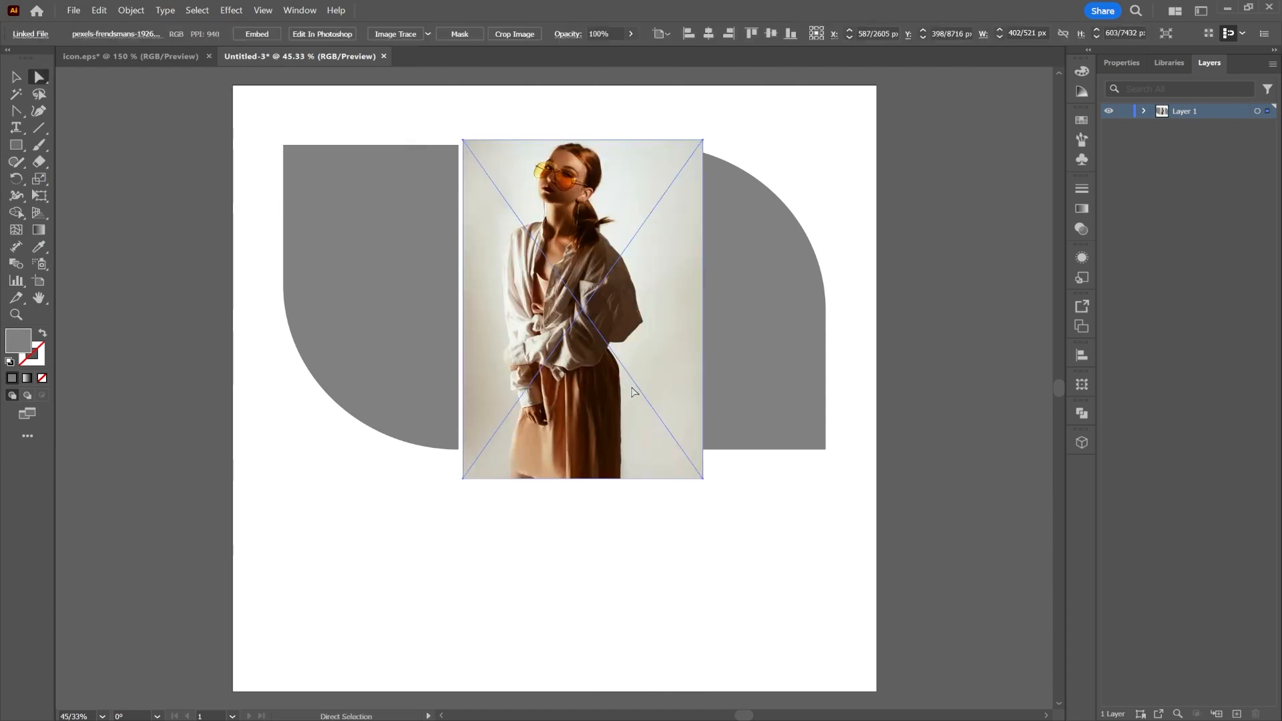
{"action": "mouse_move", "coordinate": [626, 386]}
{"action": "left_mouse_down"}
{"action": "mouse_move", "coordinate": [606, 407]}
{"action": "mouse_move", "coordinate": [603, 392]}
{"action": "left_mouse_up"}
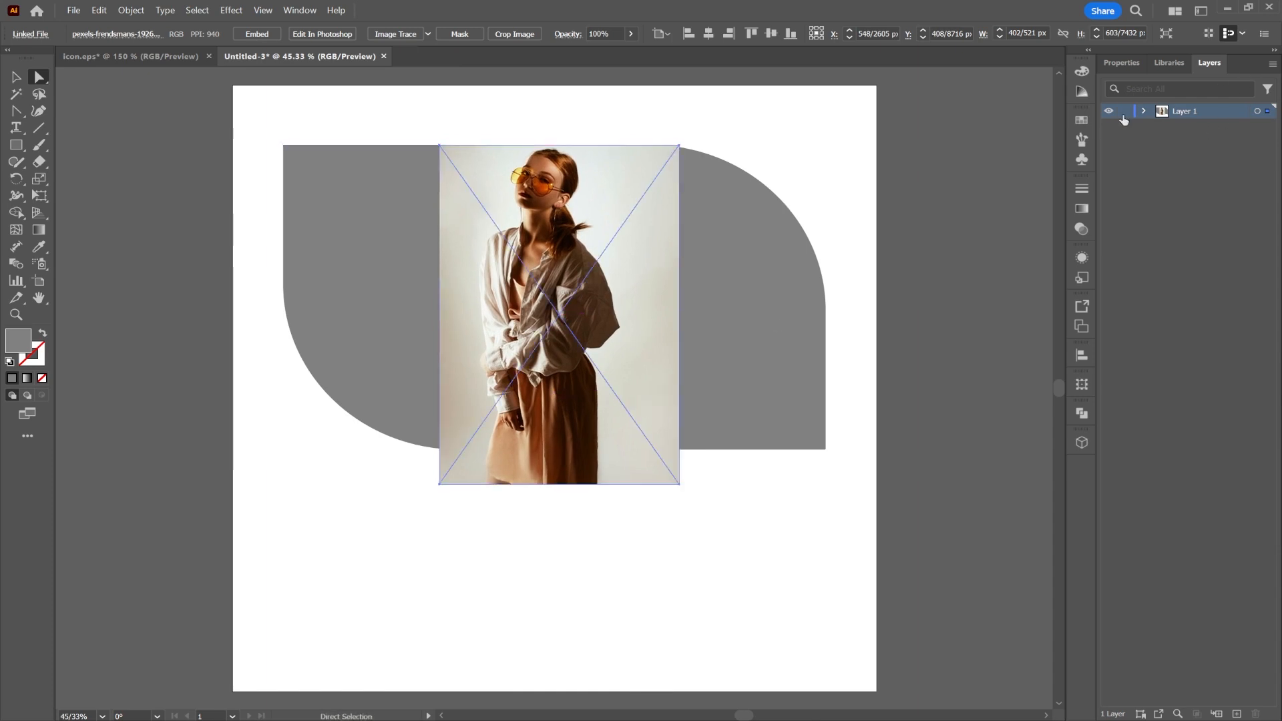
Step: Stack the photo of the woman in sunglasses below the middle rectangle and clip it to that rectangle
{"action": "left_click", "coordinate": [1144, 111]}
{"action": "left_click_drag", "start_coordinate": [1220, 126], "coordinate": [1222, 163]}
{"action": "left_click", "coordinate": [1268, 140], "text": "shift"}
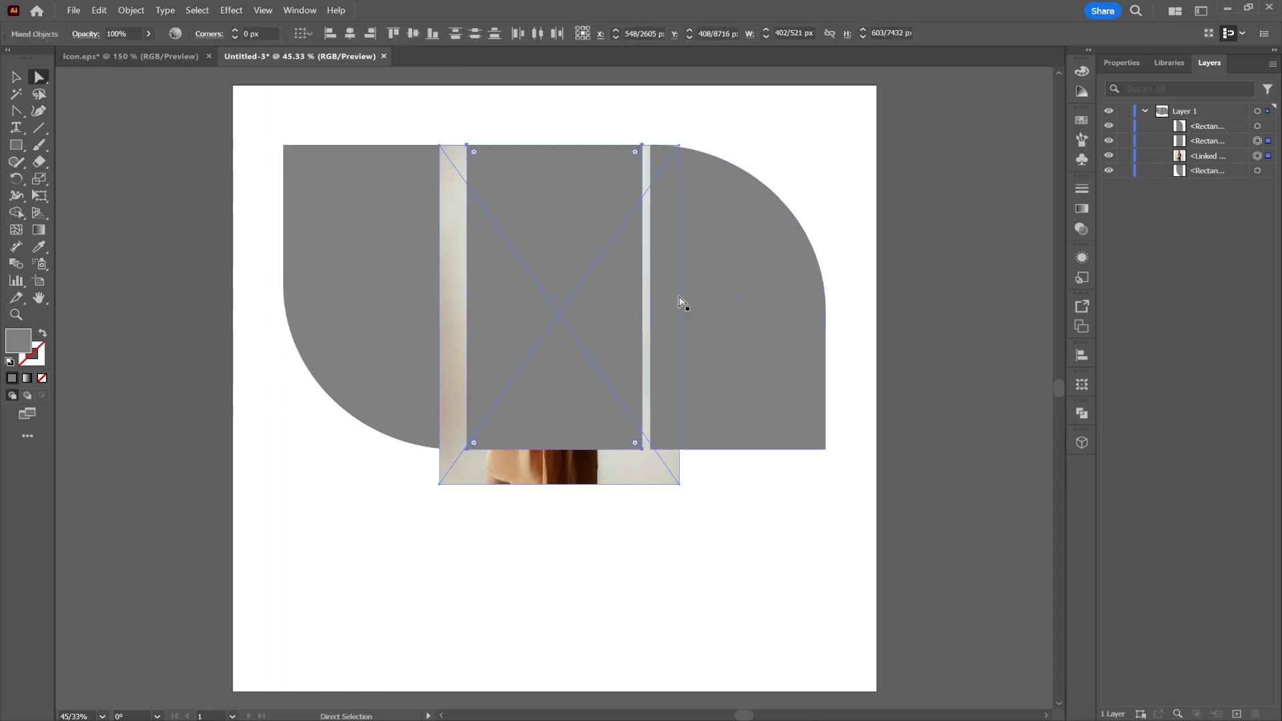
{"action": "right_click", "coordinate": [604, 272]}
{"action": "left_click", "coordinate": [653, 492]}
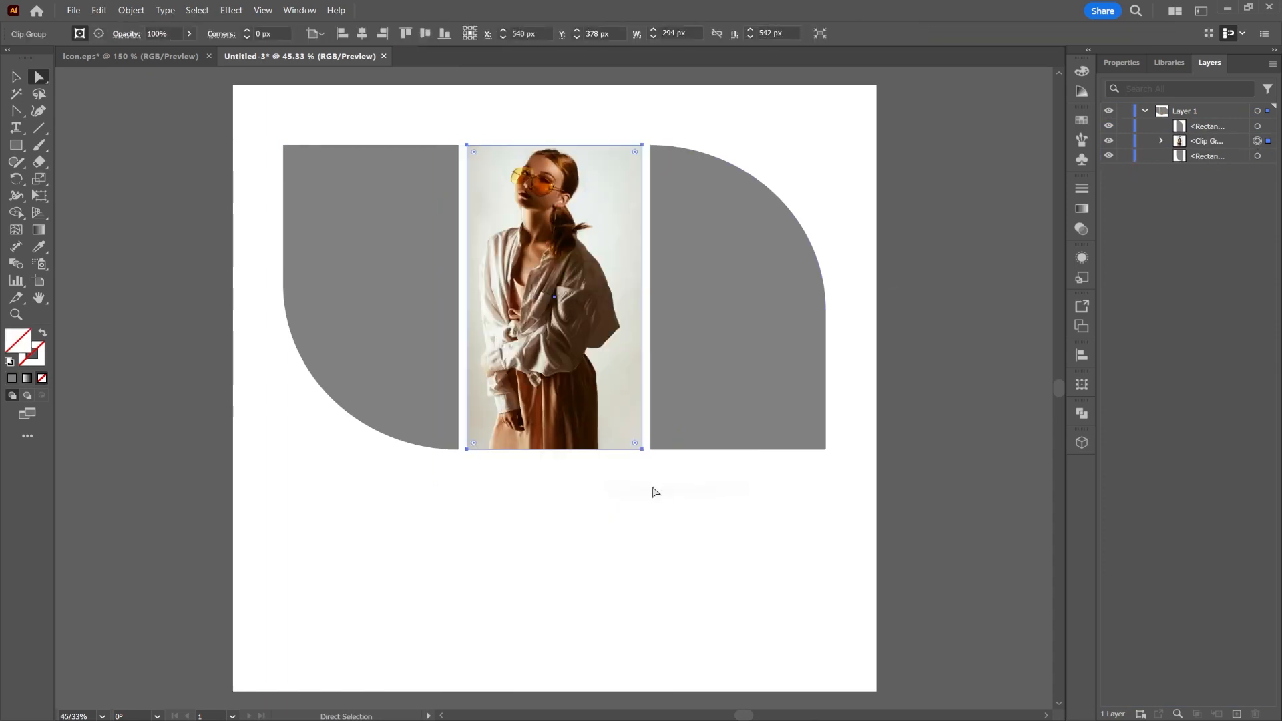
Step: Place pexels-decembrenell-3317434.jpg at about 481 × 642 px and position it over the right shape
{"action": "left_click", "coordinate": [693, 350]}
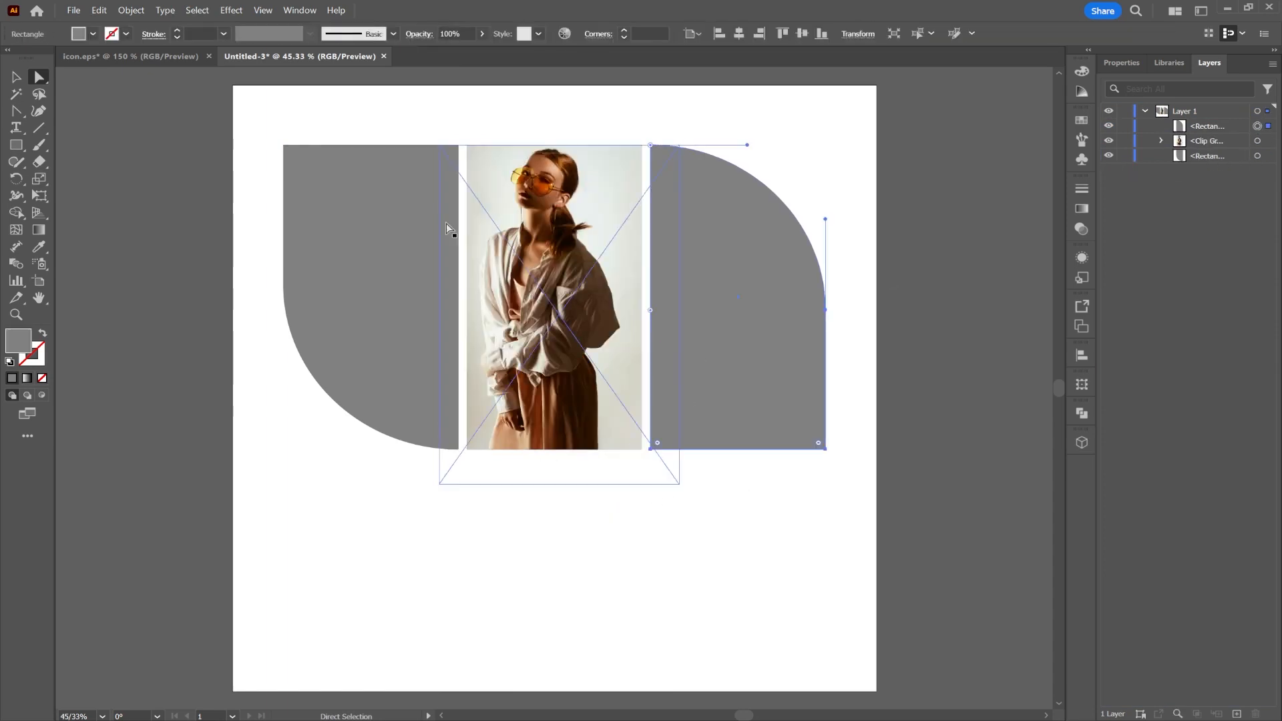
{"action": "left_click", "coordinate": [72, 11]}
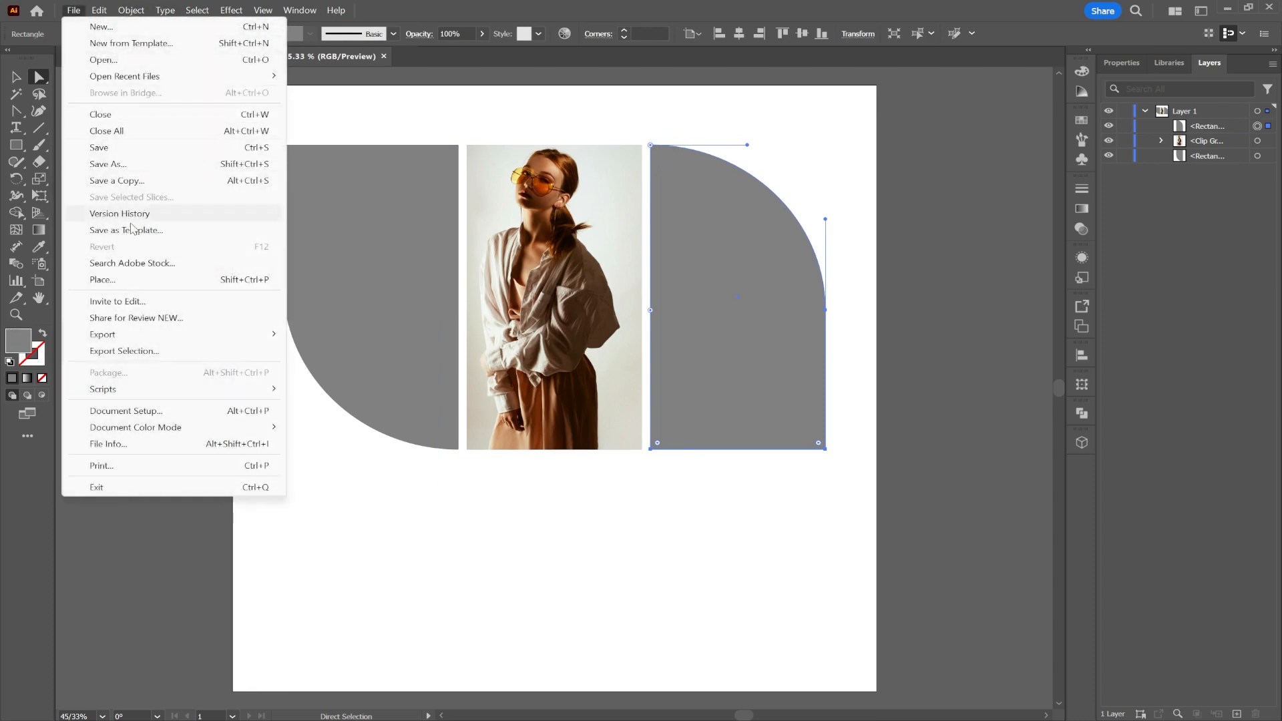
{"action": "left_click", "coordinate": [259, 279]}
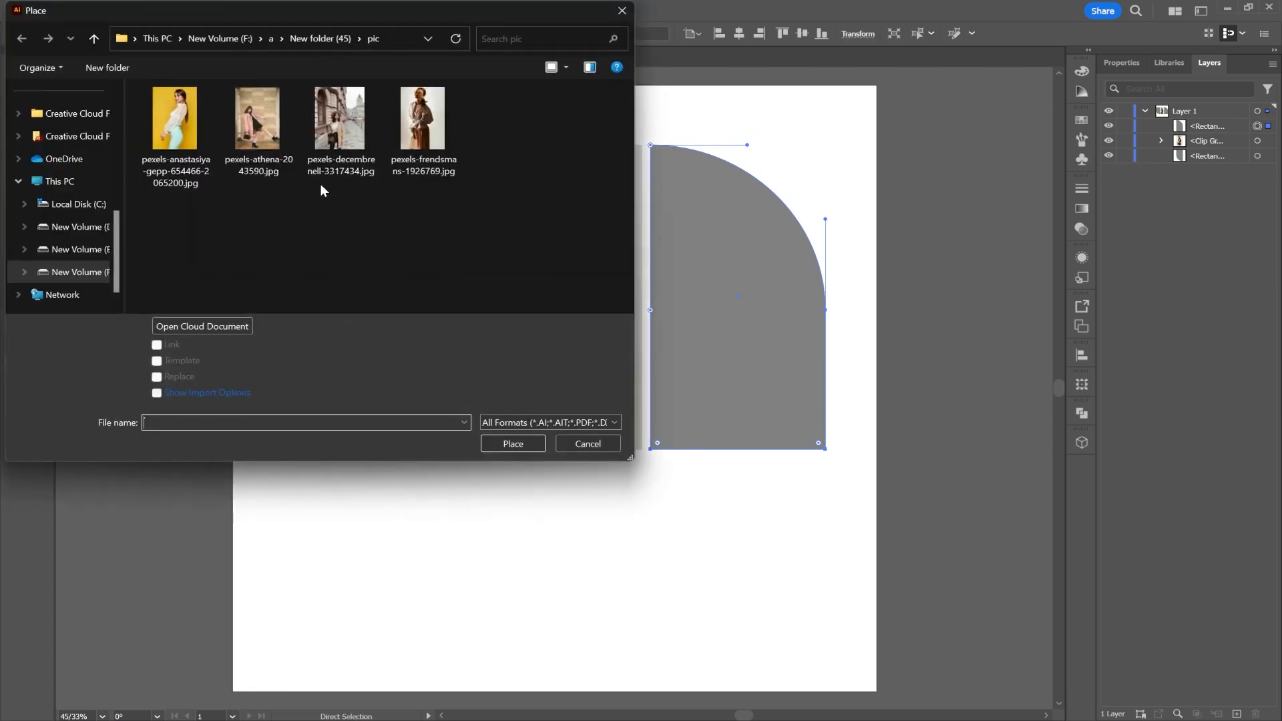
{"action": "double_click", "coordinate": [337, 127]}
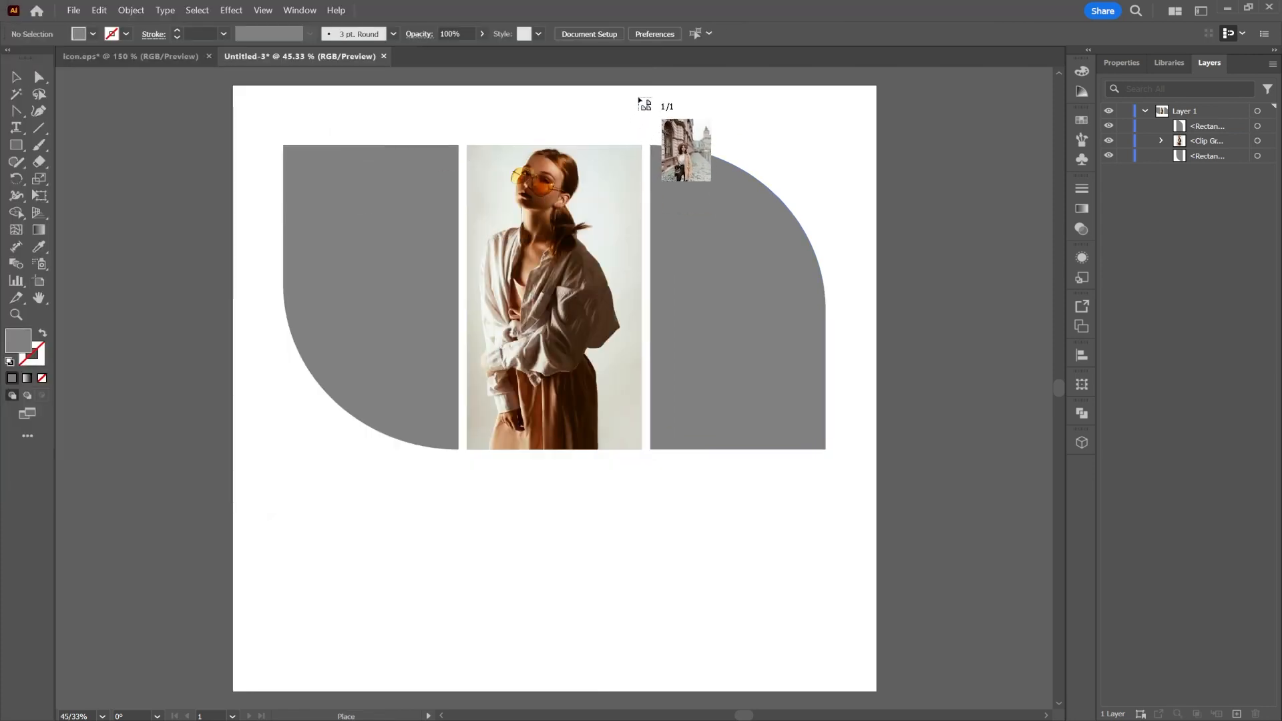
{"action": "left_click_drag", "start_coordinate": [638, 96], "coordinate": [924, 590]}
{"action": "left_click_drag", "start_coordinate": [791, 356], "coordinate": [756, 283]}
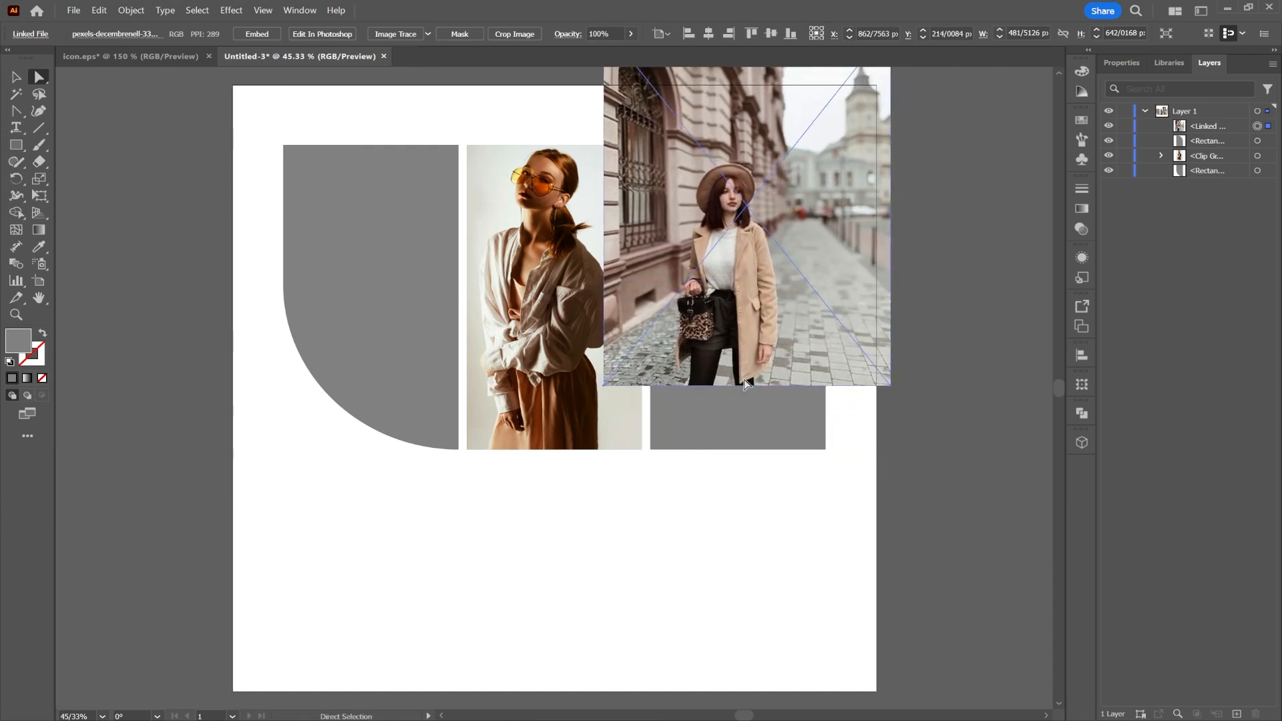
Step: Enlarge the street photo proportionally to about 567 × 756 px and nudge it to cover the right shape
{"action": "left_click", "coordinate": [17, 79]}
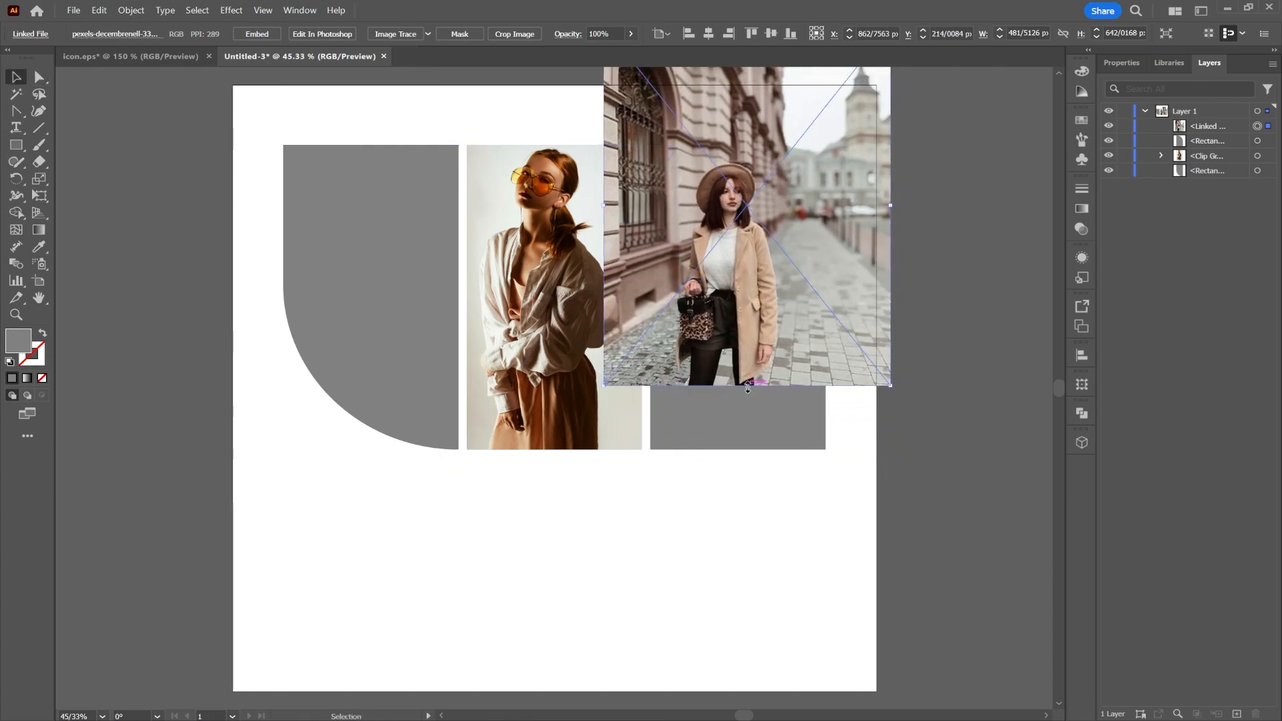
{"action": "left_click_drag", "start_coordinate": [748, 388], "coordinate": [748, 451]}
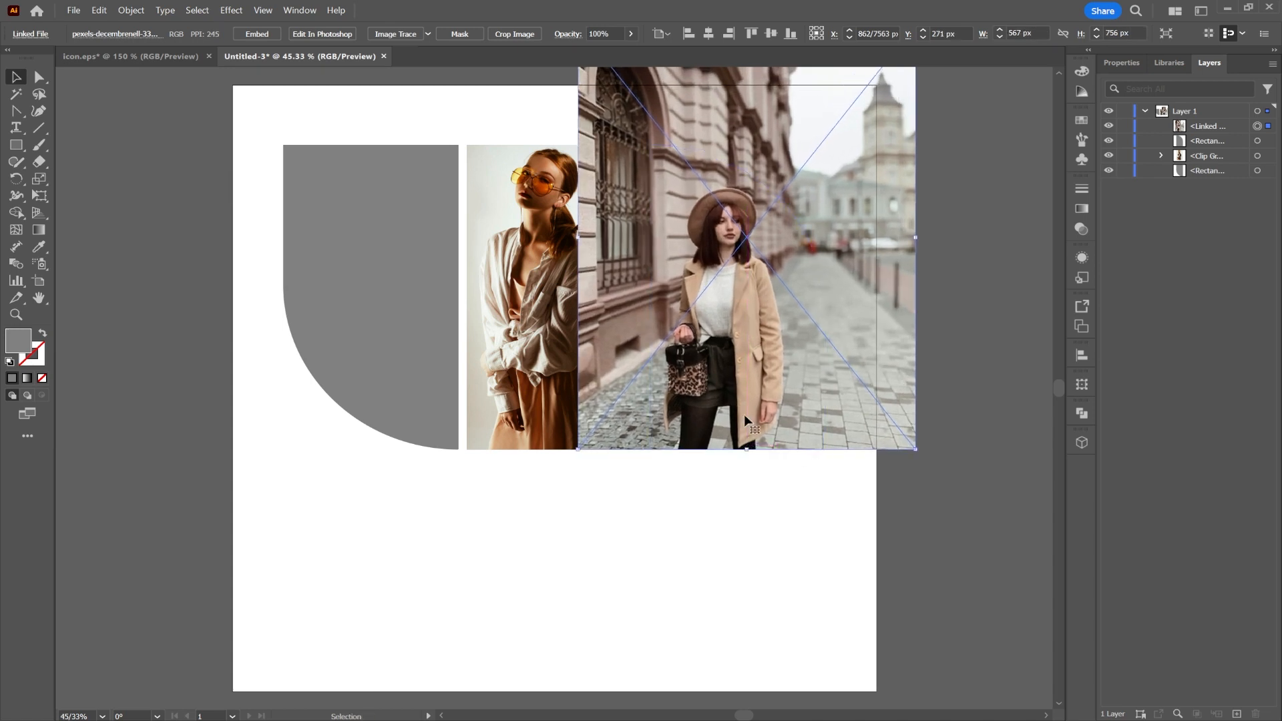
{"action": "left_click_drag", "start_coordinate": [745, 393], "coordinate": [747, 397]}
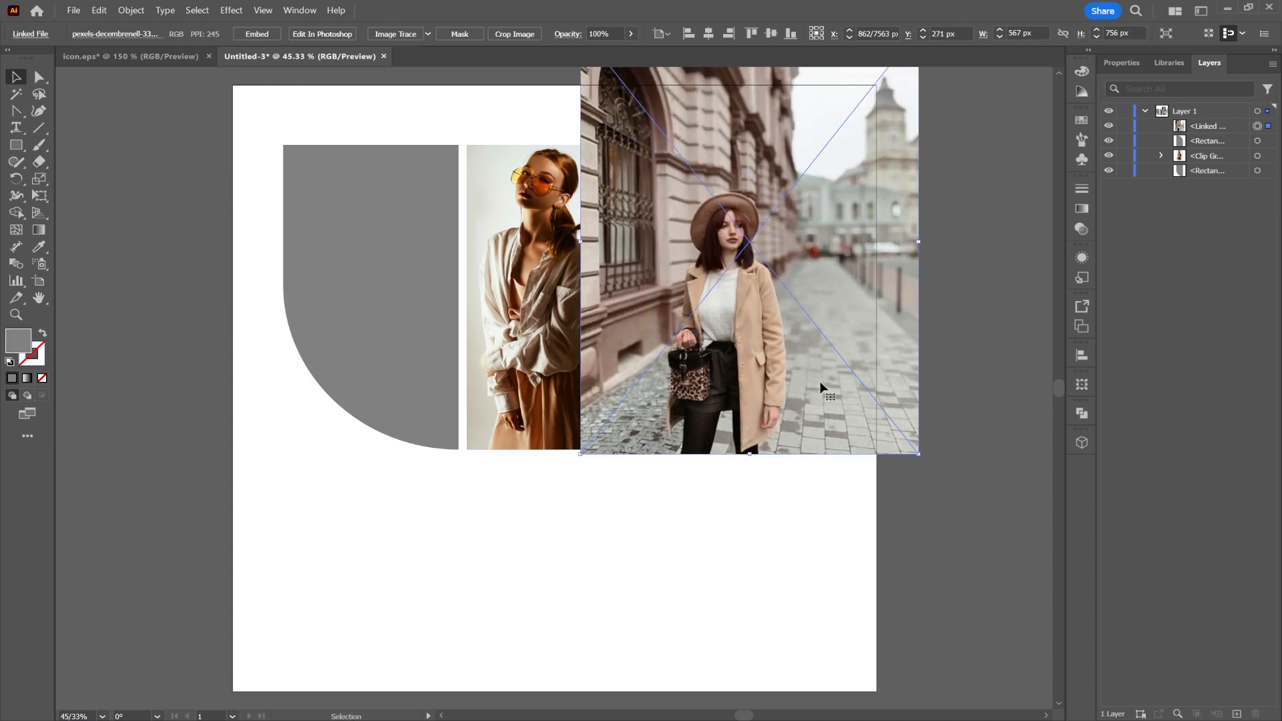
Step: Stack the street photo directly below the right rounded shape and clip it with a clipping mask
{"action": "left_click_drag", "start_coordinate": [1213, 129], "coordinate": [1213, 154]}
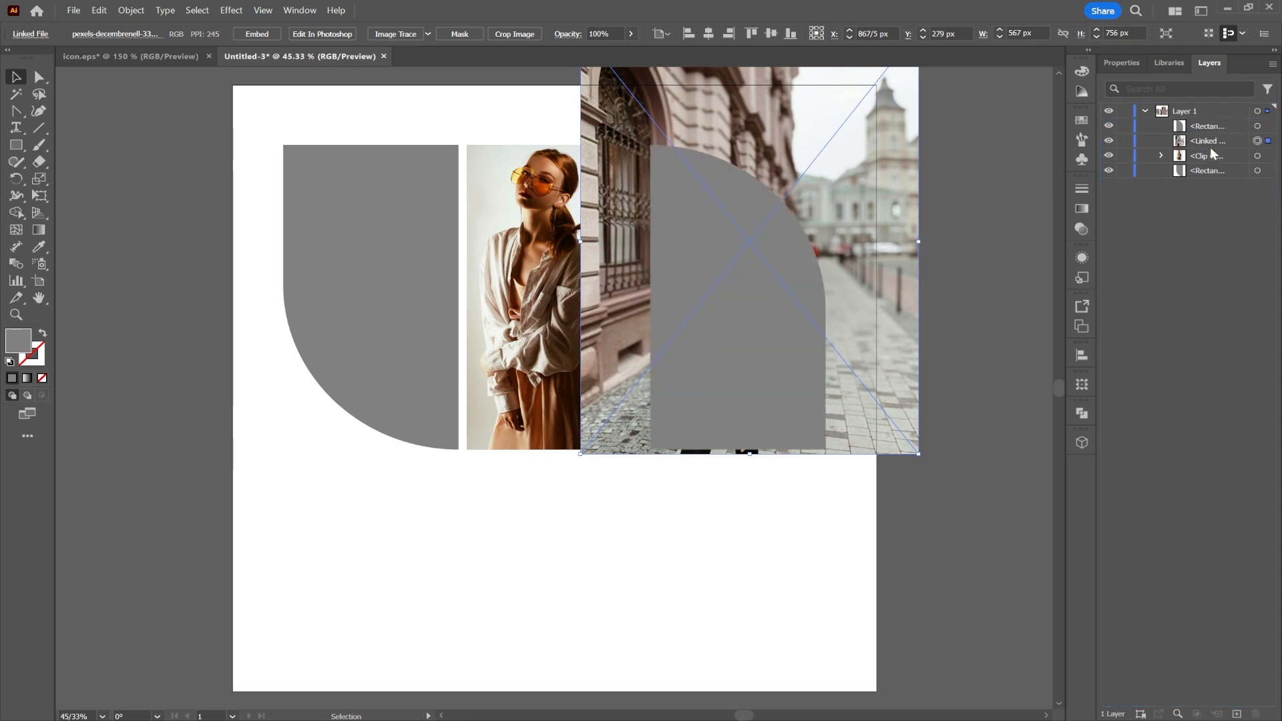
{"action": "left_click", "coordinate": [1257, 126], "text": "shift"}
{"action": "right_click", "coordinate": [740, 248]}
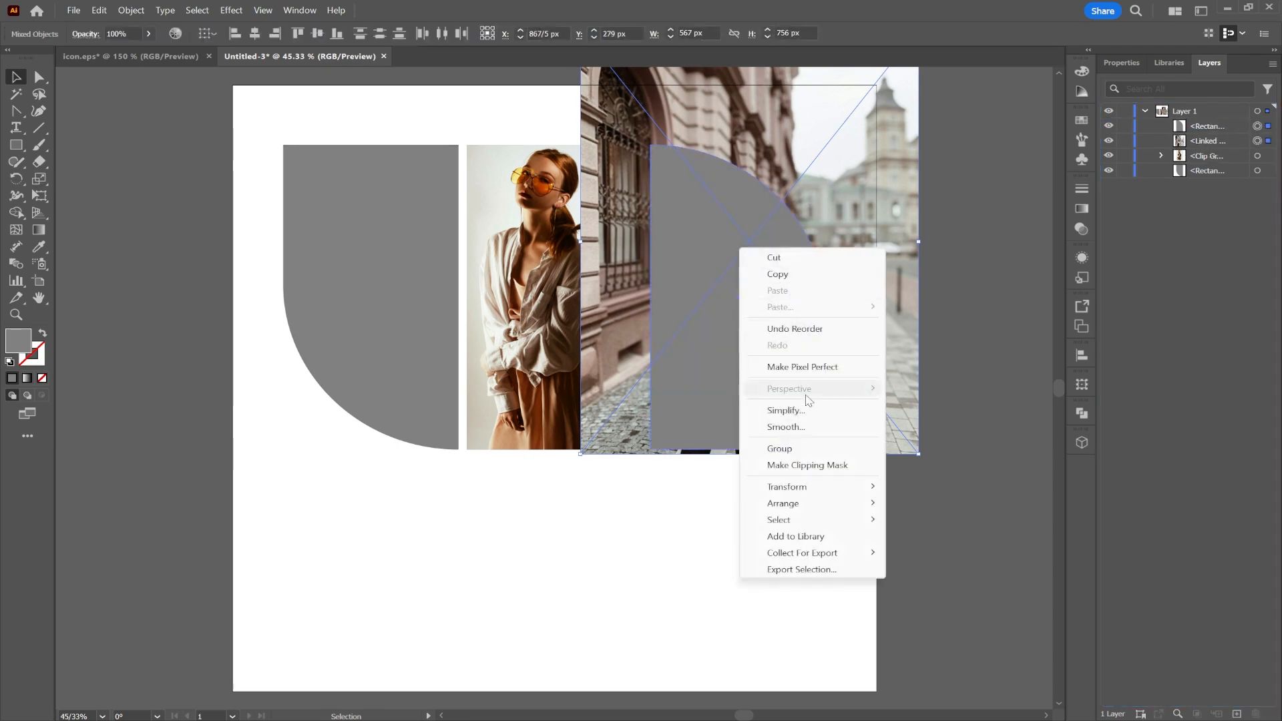
{"action": "left_click", "coordinate": [816, 466]}
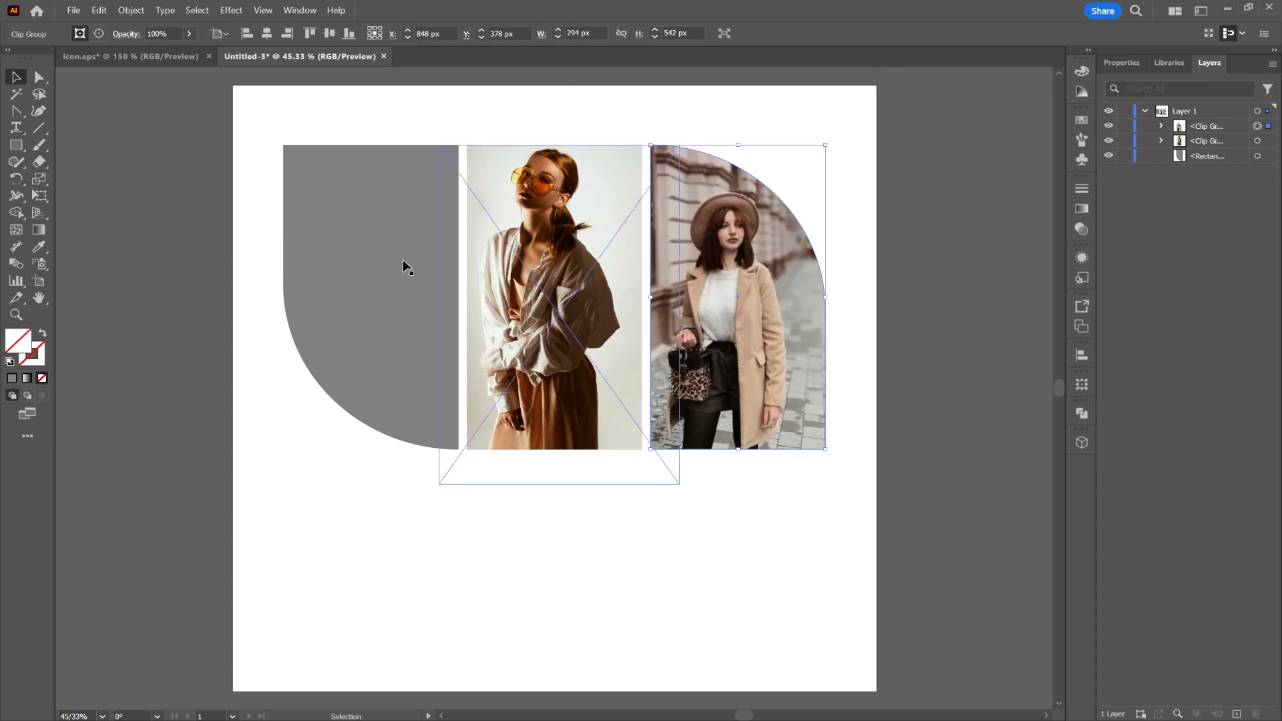
Step: Place pexels-athena-2043590.jpg, enlarge it proportionally to about 500 × 750 px and position it over the left rounded shape
{"action": "left_click", "coordinate": [283, 276]}
{"action": "left_click", "coordinate": [74, 10]}
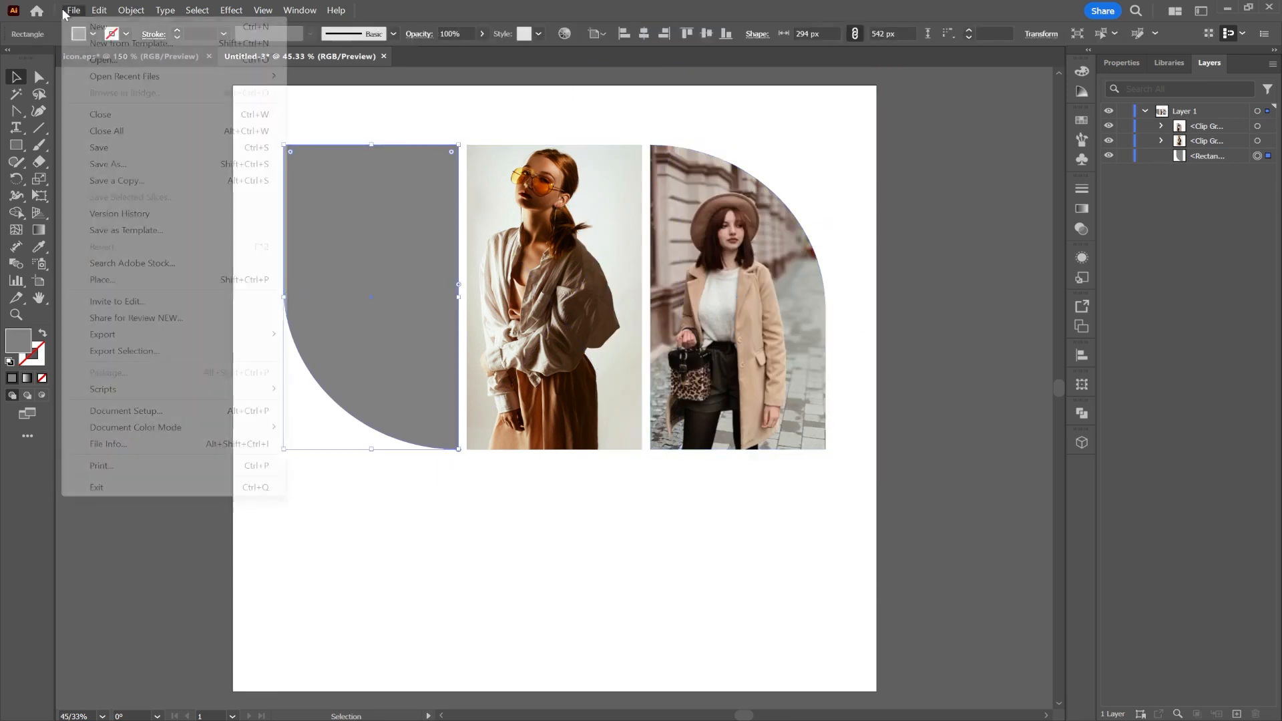
{"action": "left_click", "coordinate": [102, 279]}
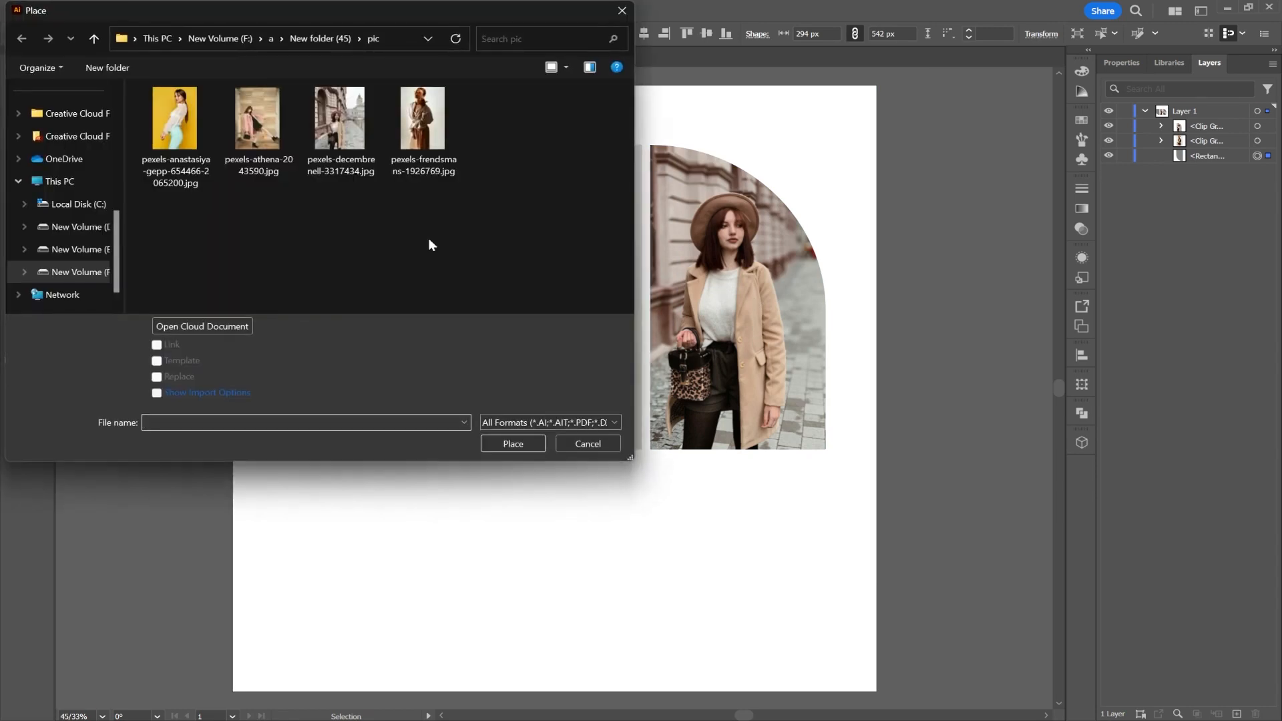
{"action": "double_click", "coordinate": [266, 115]}
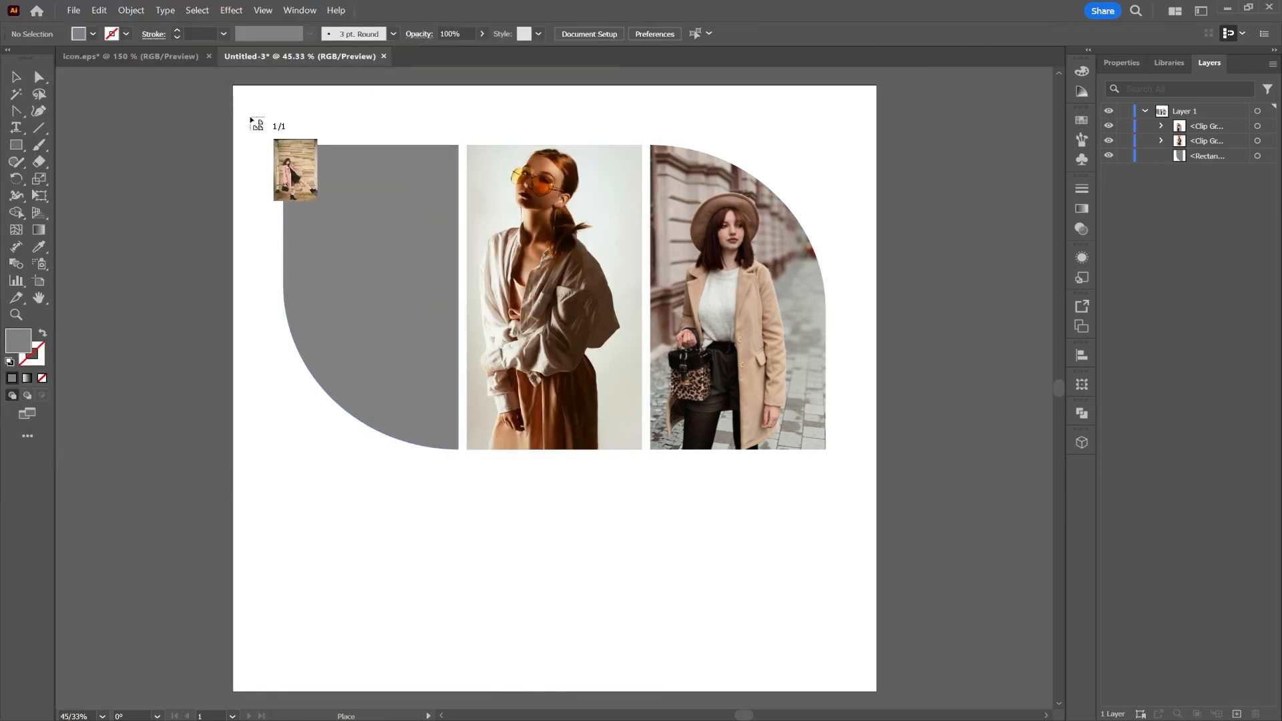
{"action": "left_click_drag", "start_coordinate": [254, 96], "coordinate": [510, 521]}
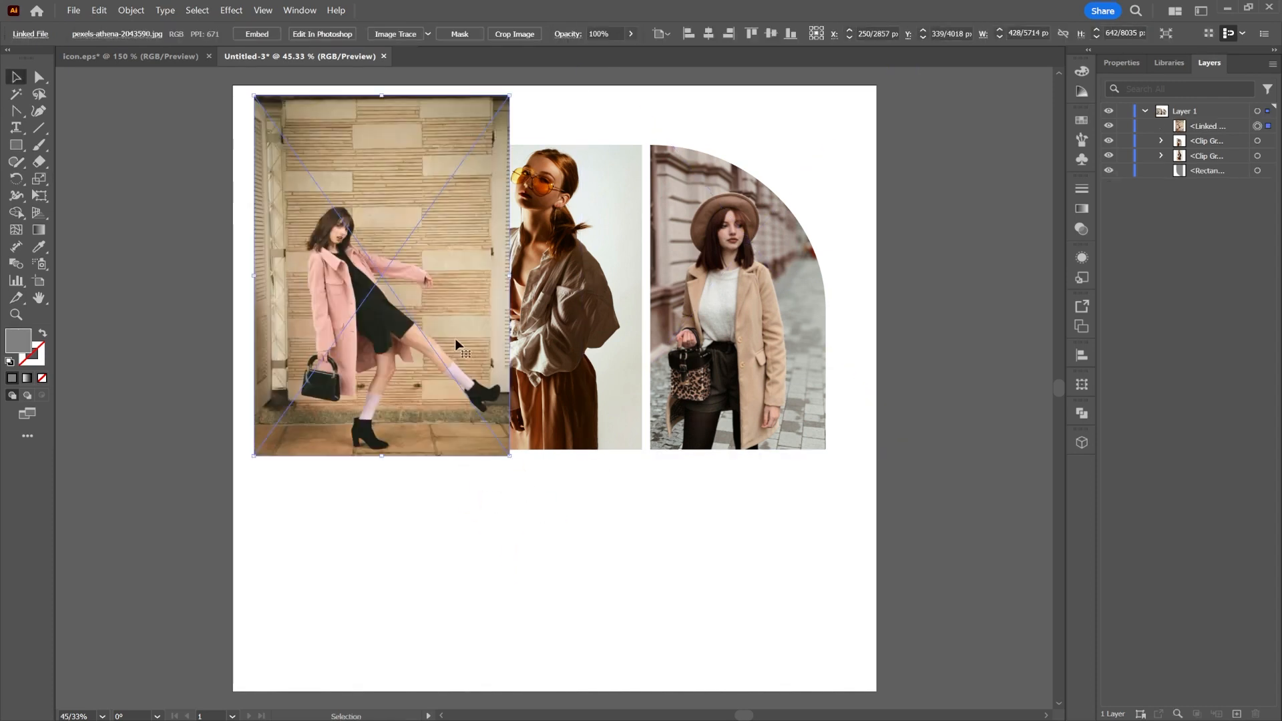
{"action": "left_click_drag", "start_coordinate": [383, 458], "coordinate": [392, 517]}
{"action": "left_click_drag", "start_coordinate": [408, 433], "coordinate": [454, 371]}
Step: Stack the pink-coat photo directly below the left rounded shape and clip it with a clipping mask
{"action": "left_click_drag", "start_coordinate": [1235, 131], "coordinate": [1247, 174]}
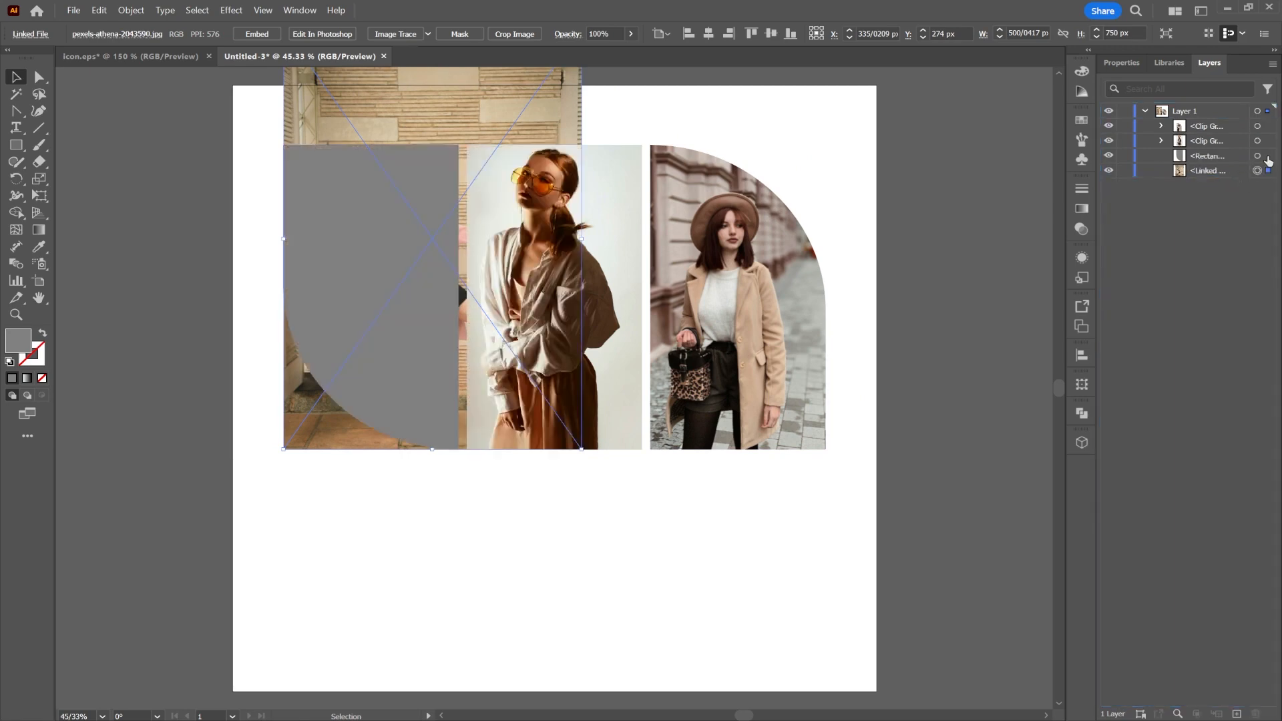
{"action": "left_click", "coordinate": [1268, 158]}
{"action": "right_click", "coordinate": [429, 227]}
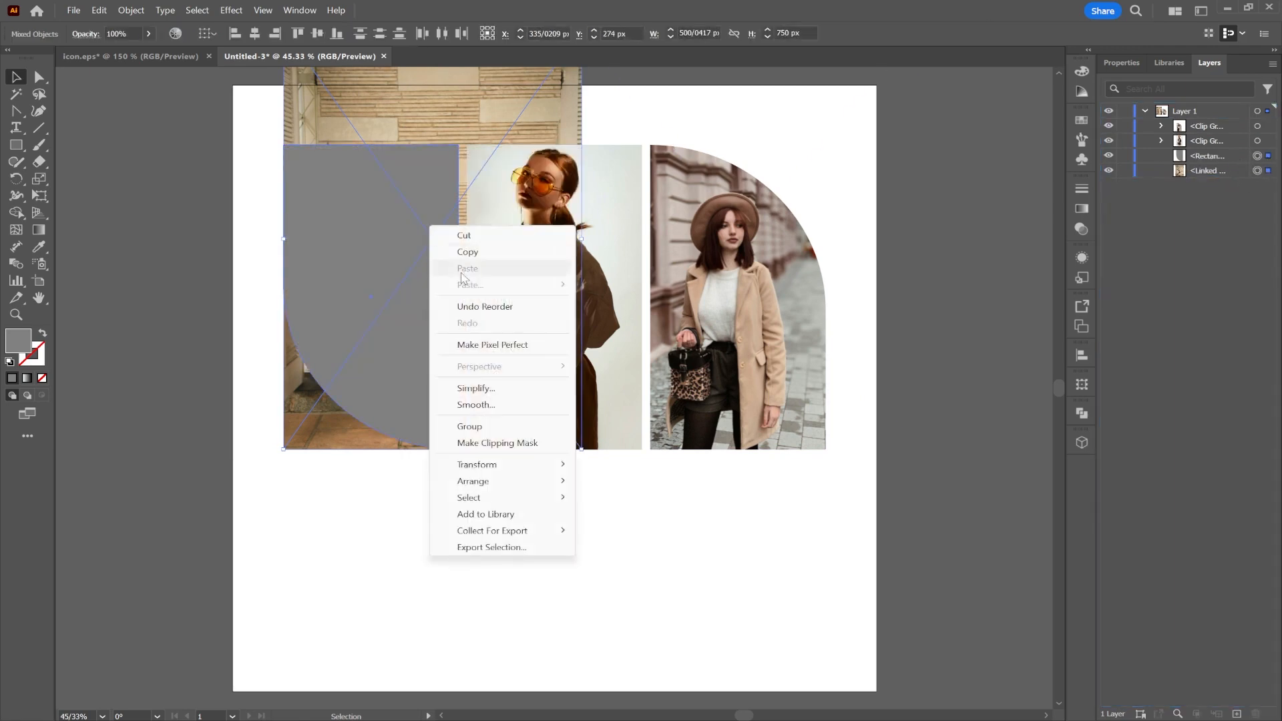
{"action": "left_click", "coordinate": [497, 443]}
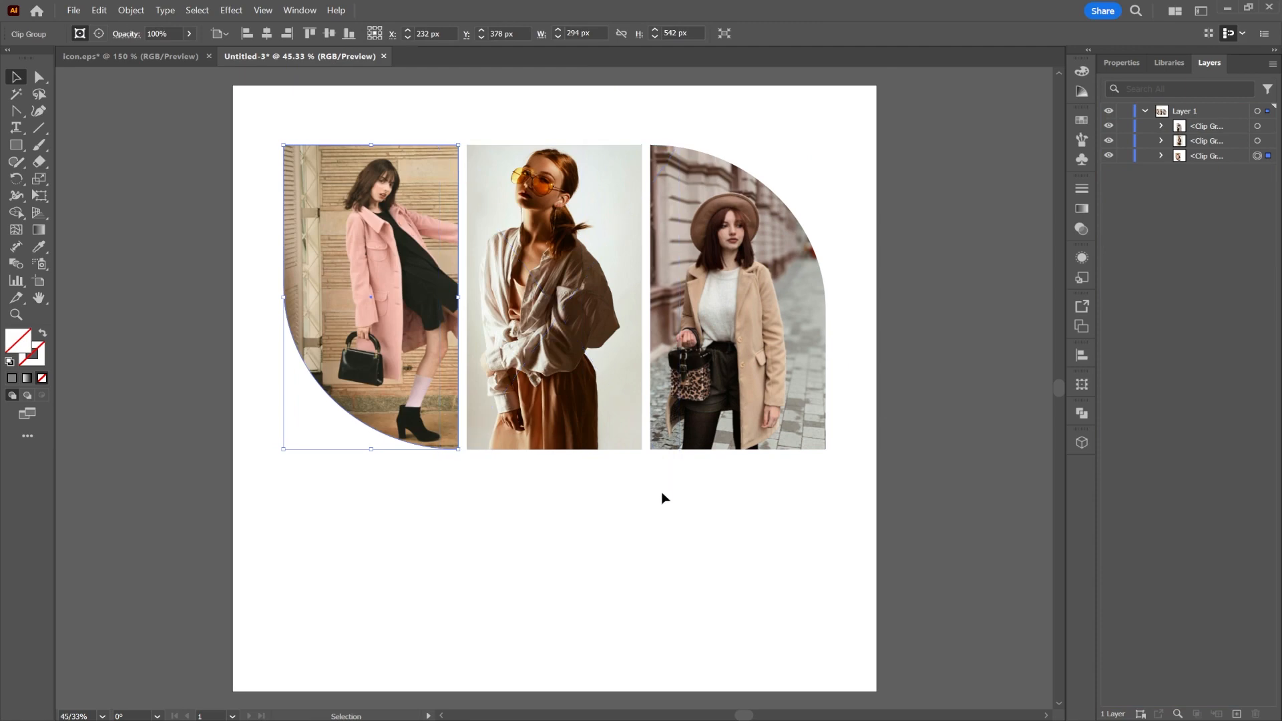
{"action": "left_click", "coordinate": [623, 495]}
Step: Shift the pink-coat photo slightly left inside its clip group so the model sits better in the panel
{"action": "double_click", "coordinate": [390, 283]}
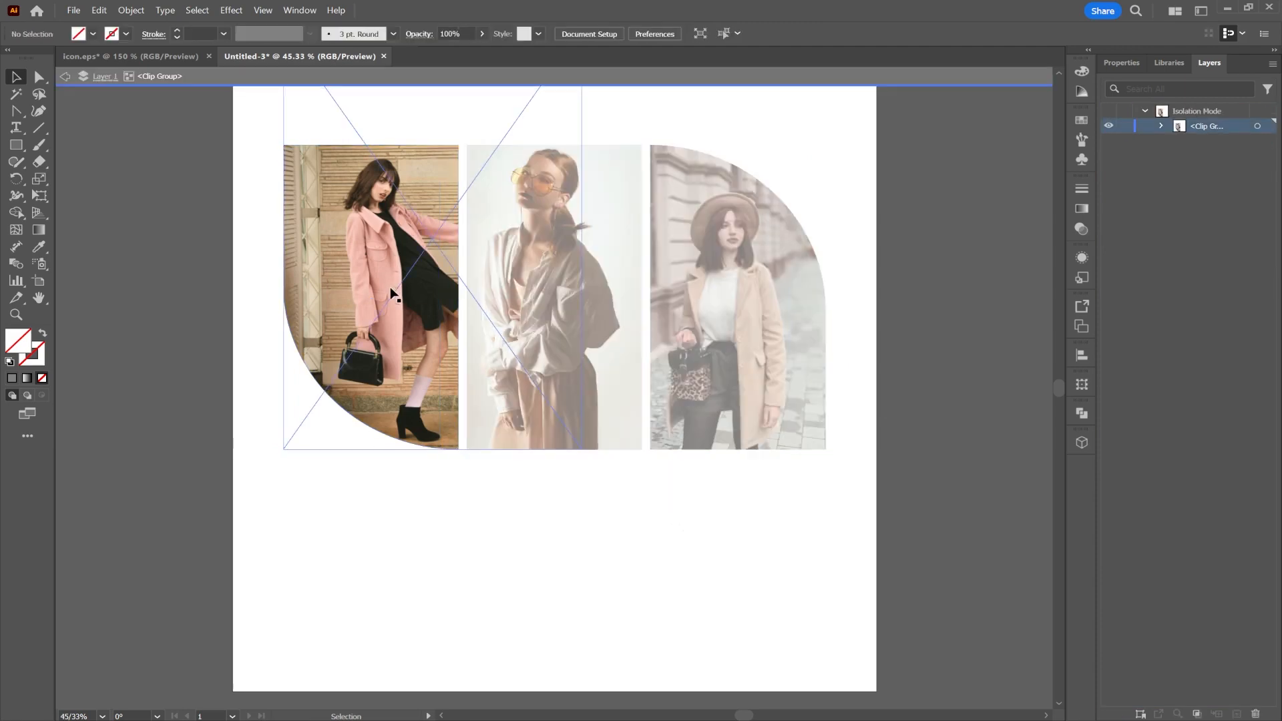
{"action": "left_click_drag", "start_coordinate": [391, 287], "coordinate": [362, 288]}
{"action": "double_click", "coordinate": [725, 509]}
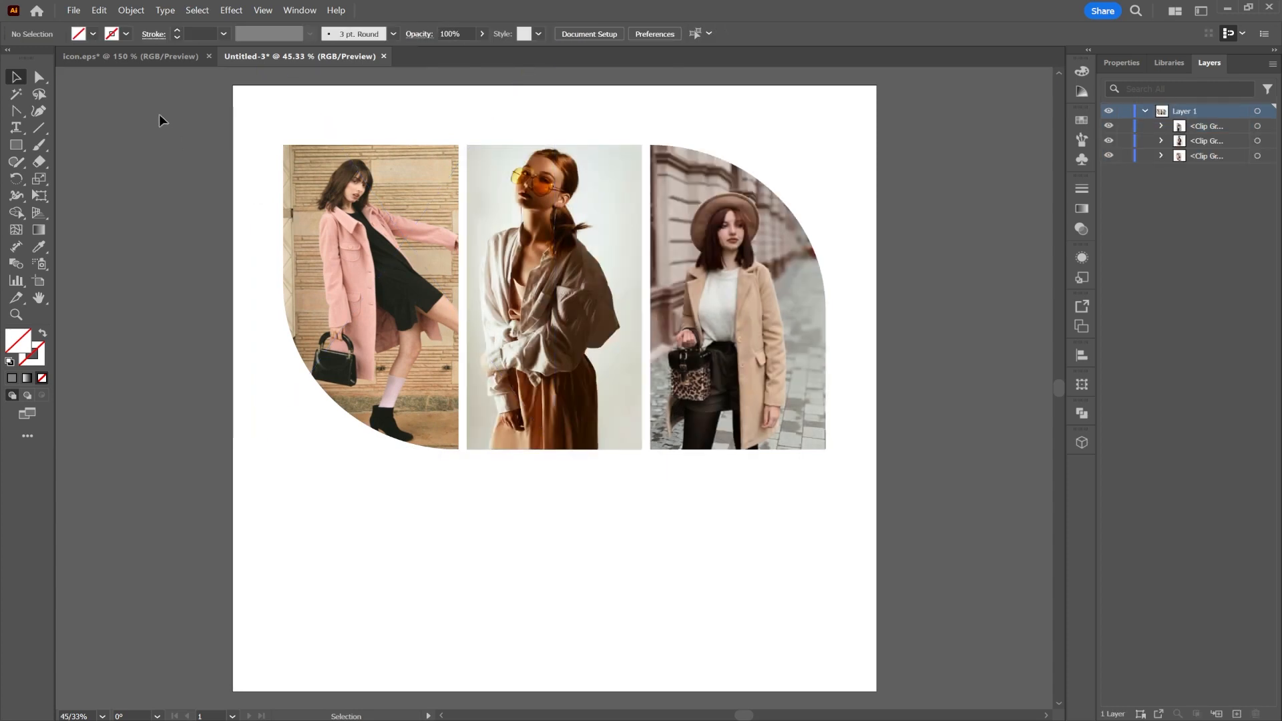
Step: Copy the NEW ARRIVAL title from icon.eps into the Untitled-3 document and place it below the photo panels
{"action": "left_click", "coordinate": [142, 57]}
{"action": "left_click", "coordinate": [407, 507]}
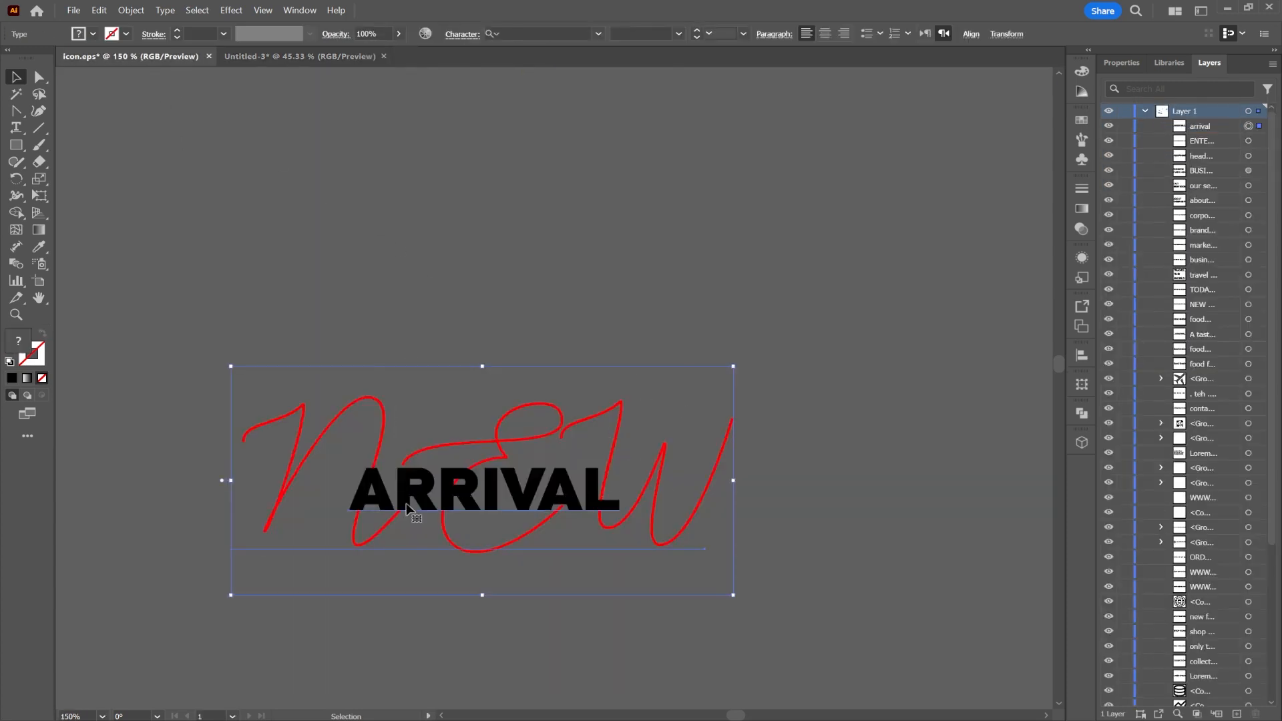
{"action": "key", "text": "a"}
{"action": "left_click", "coordinate": [241, 59]}
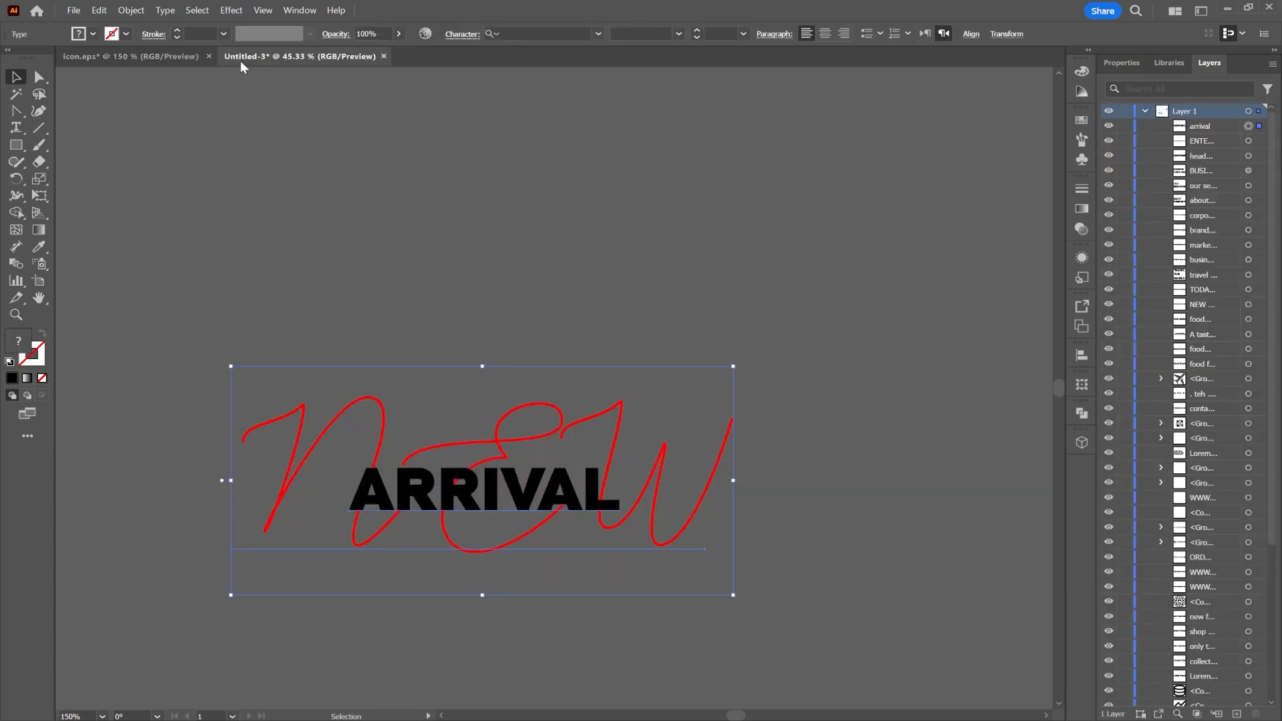
{"action": "key", "text": "ctrl+v"}
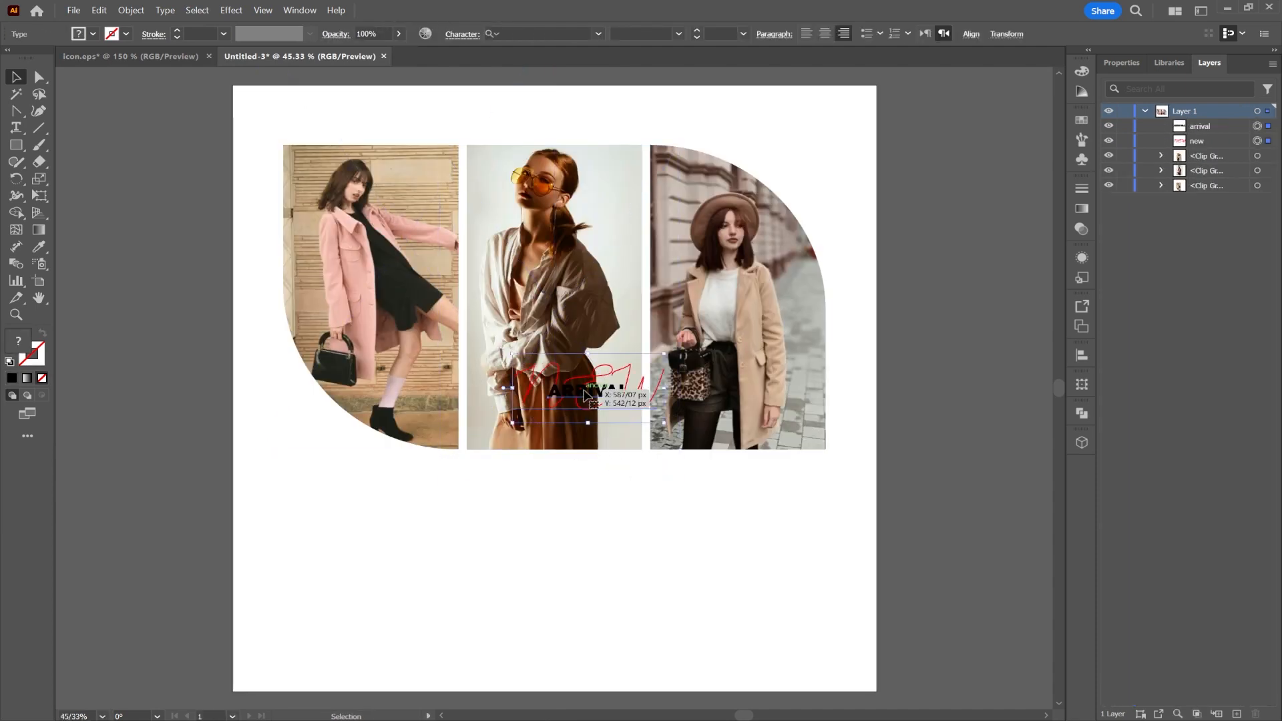
{"action": "left_click_drag", "start_coordinate": [566, 393], "coordinate": [566, 490]}
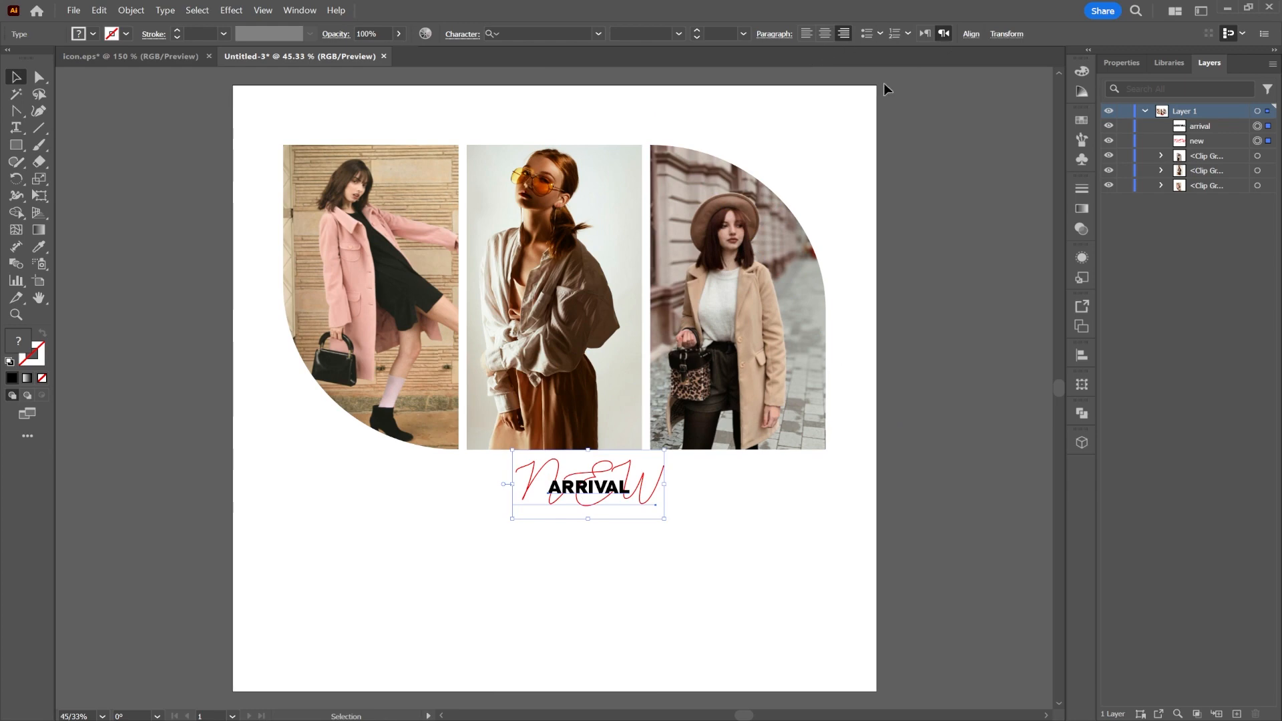
Step: Align the NEW and ARRIVAL texts on their horizontal centres, then enlarge the title proportionally and centre it under the panels
{"action": "left_click", "coordinate": [969, 35]}
{"action": "left_click", "coordinate": [838, 76]}
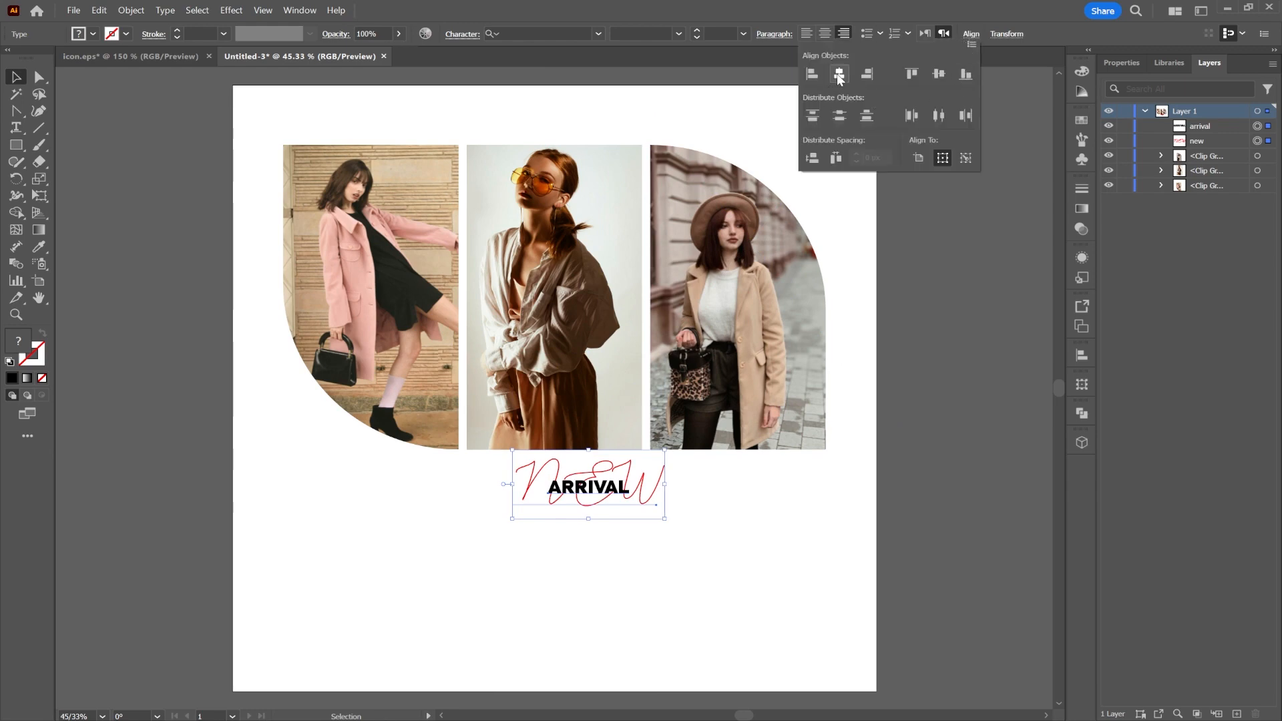
{"action": "left_click", "coordinate": [688, 483]}
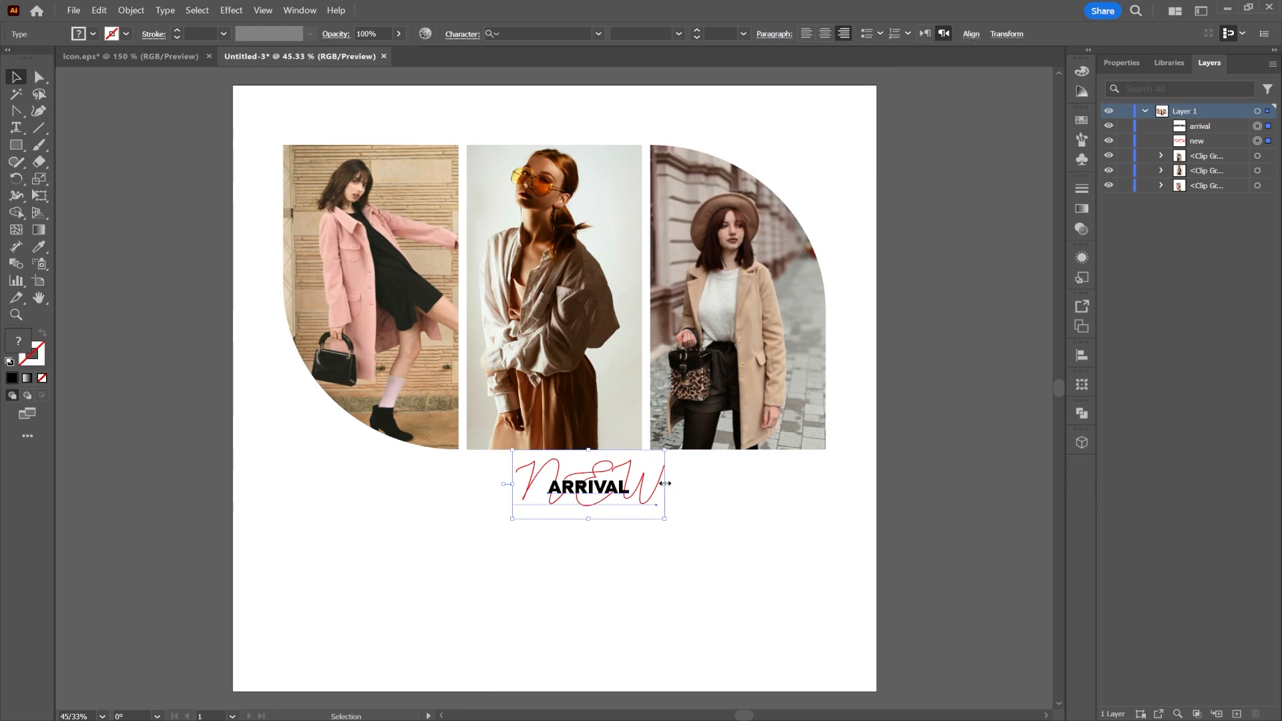
{"action": "left_click_drag", "start_coordinate": [665, 483], "coordinate": [706, 486]}
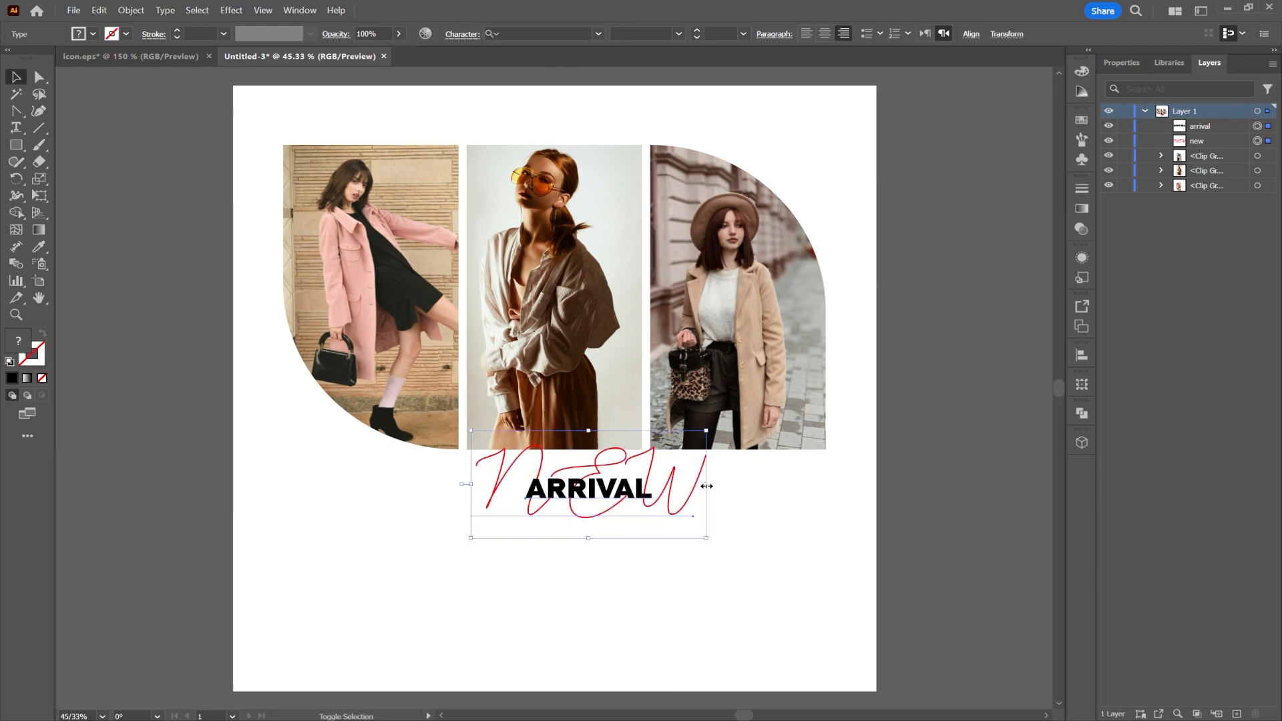
{"action": "left_click_drag", "start_coordinate": [608, 493], "coordinate": [562, 493]}
{"action": "left_click", "coordinate": [822, 508]}
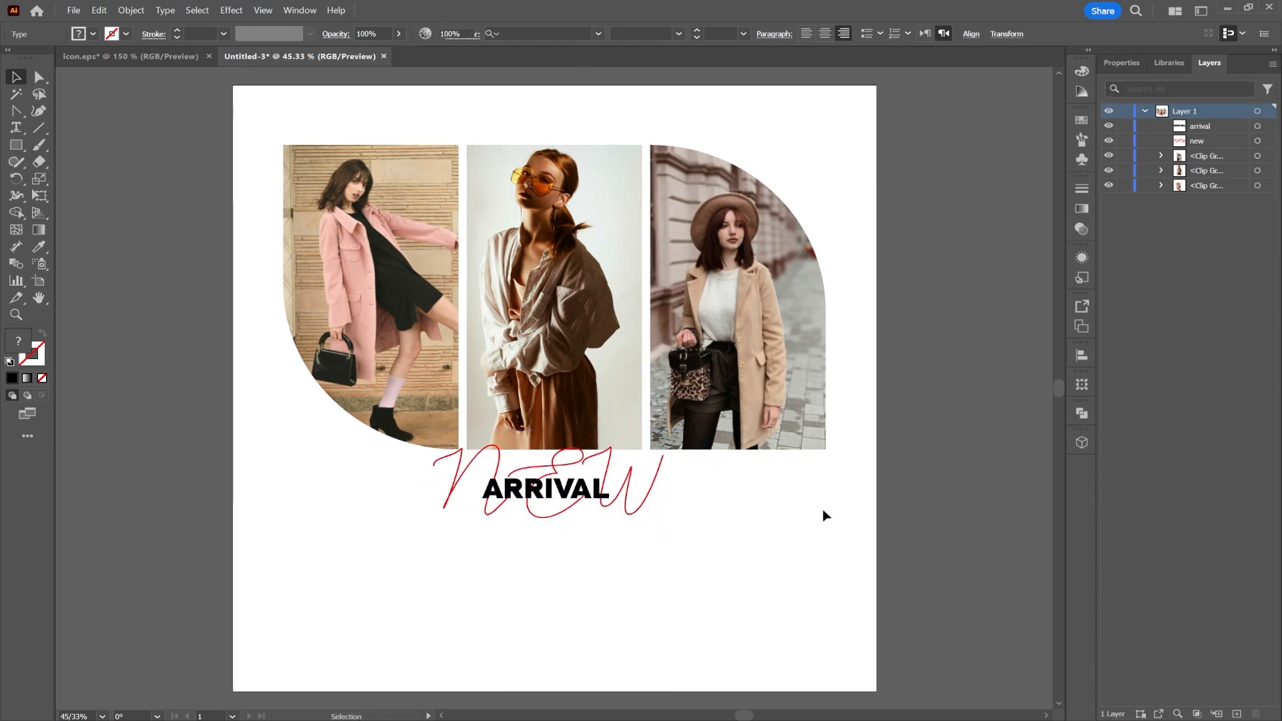
Step: Draw a wide placeholder text area below the NEW ARRIVAL title and set its font size to 19 pt
{"action": "left_click", "coordinate": [21, 131]}
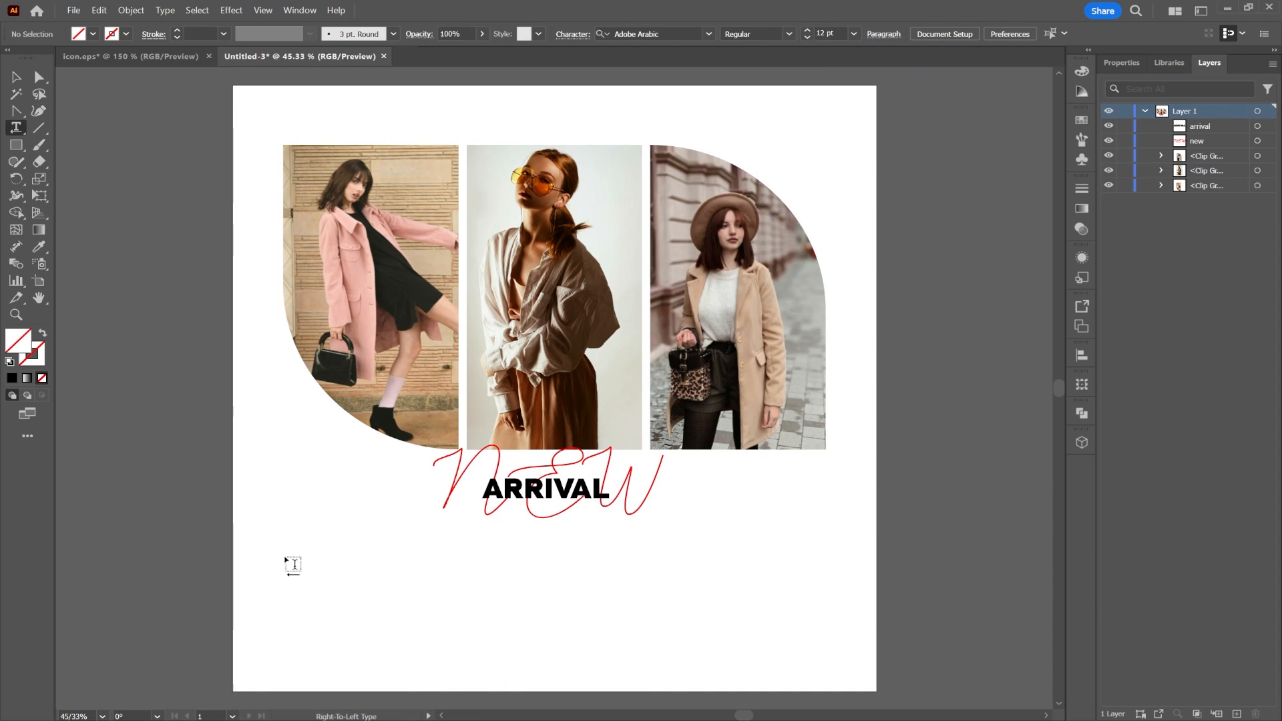
{"action": "left_click_drag", "start_coordinate": [330, 516], "coordinate": [825, 633]}
{"action": "left_click", "coordinate": [697, 30]}
{"action": "left_click", "coordinate": [697, 30]}
{"action": "left_click", "coordinate": [697, 30]}
{"action": "left_click", "coordinate": [697, 30]}
{"action": "left_click", "coordinate": [696, 30]}
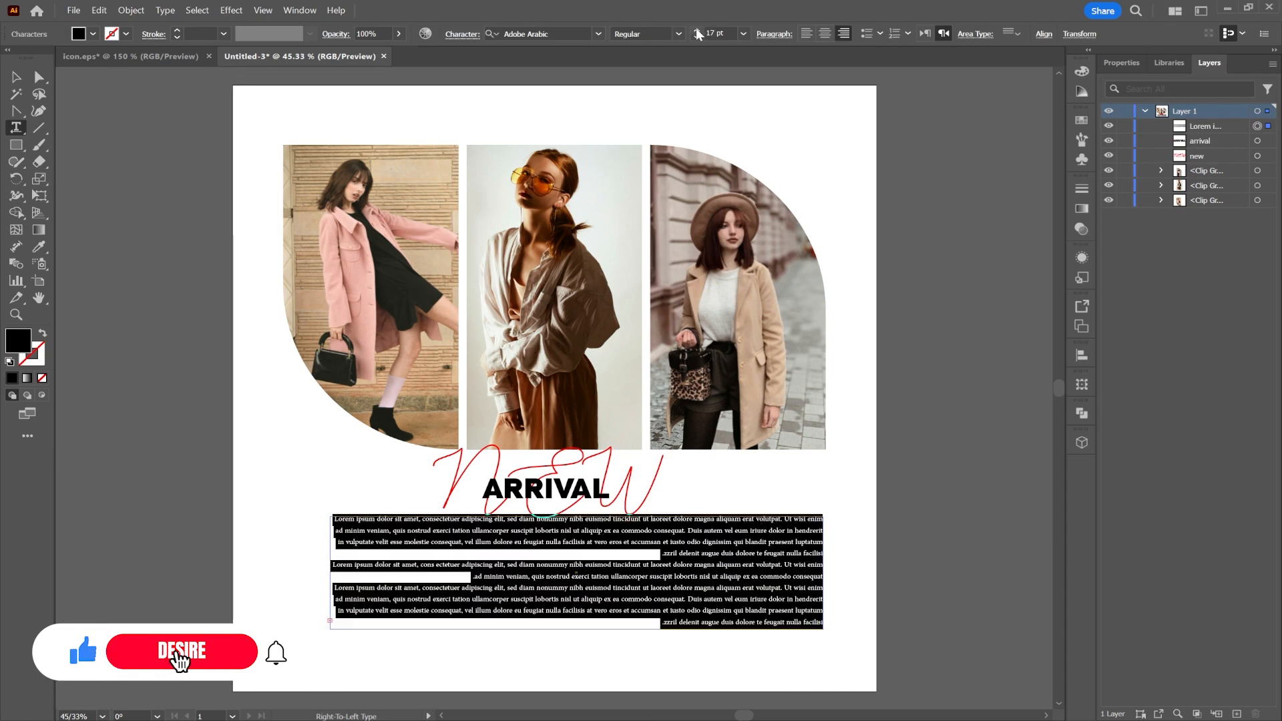
{"action": "left_click", "coordinate": [697, 30]}
{"action": "left_click", "coordinate": [696, 30]}
Step: Centre-align the placeholder paragraphs and set their font size to 21 pt
{"action": "left_click", "coordinate": [805, 33]}
{"action": "left_click", "coordinate": [825, 33]}
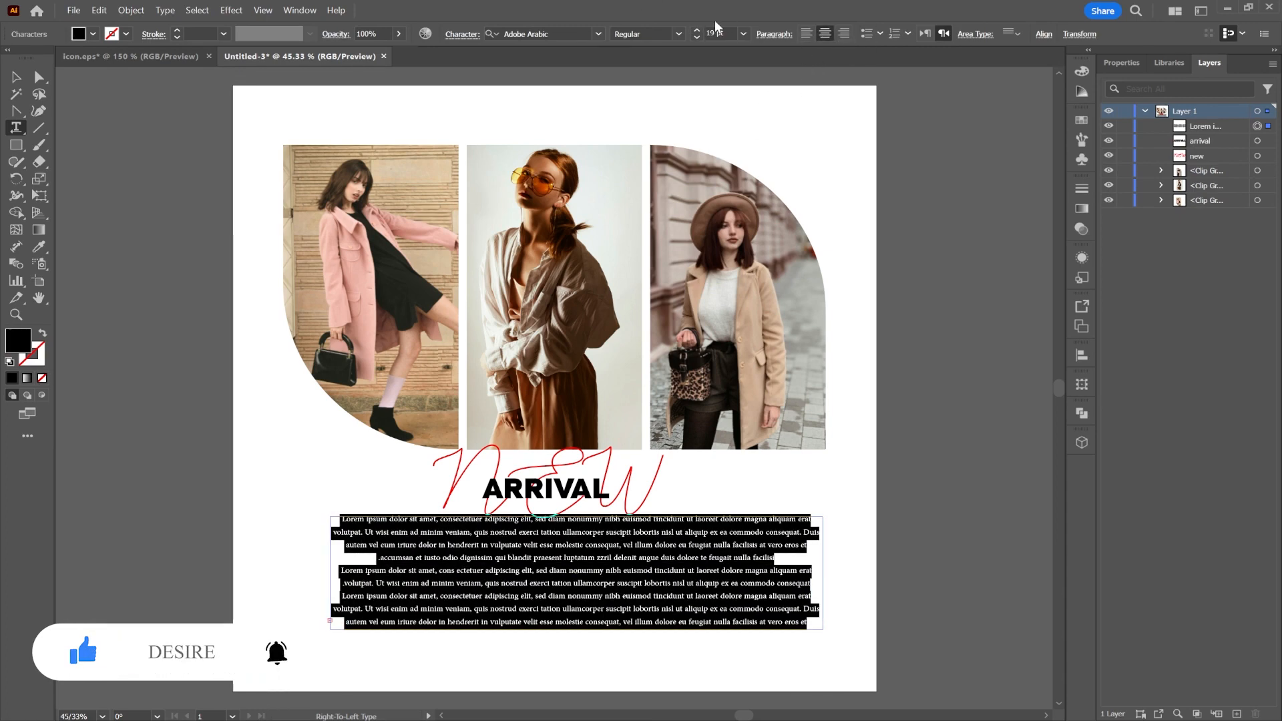
{"action": "left_click", "coordinate": [697, 31]}
{"action": "left_click", "coordinate": [697, 31]}
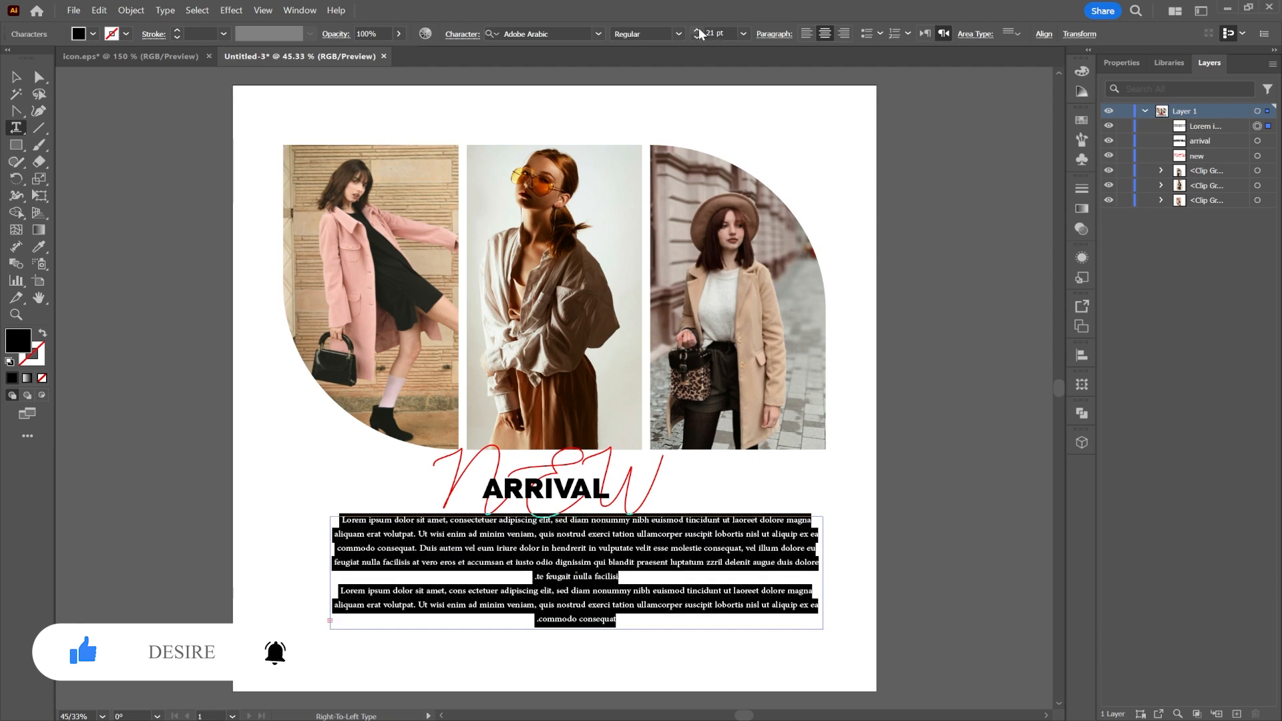
Step: Join the placeholder paragraphs into one continuous block and set its font size to 23 pt
{"action": "left_click", "coordinate": [592, 574]}
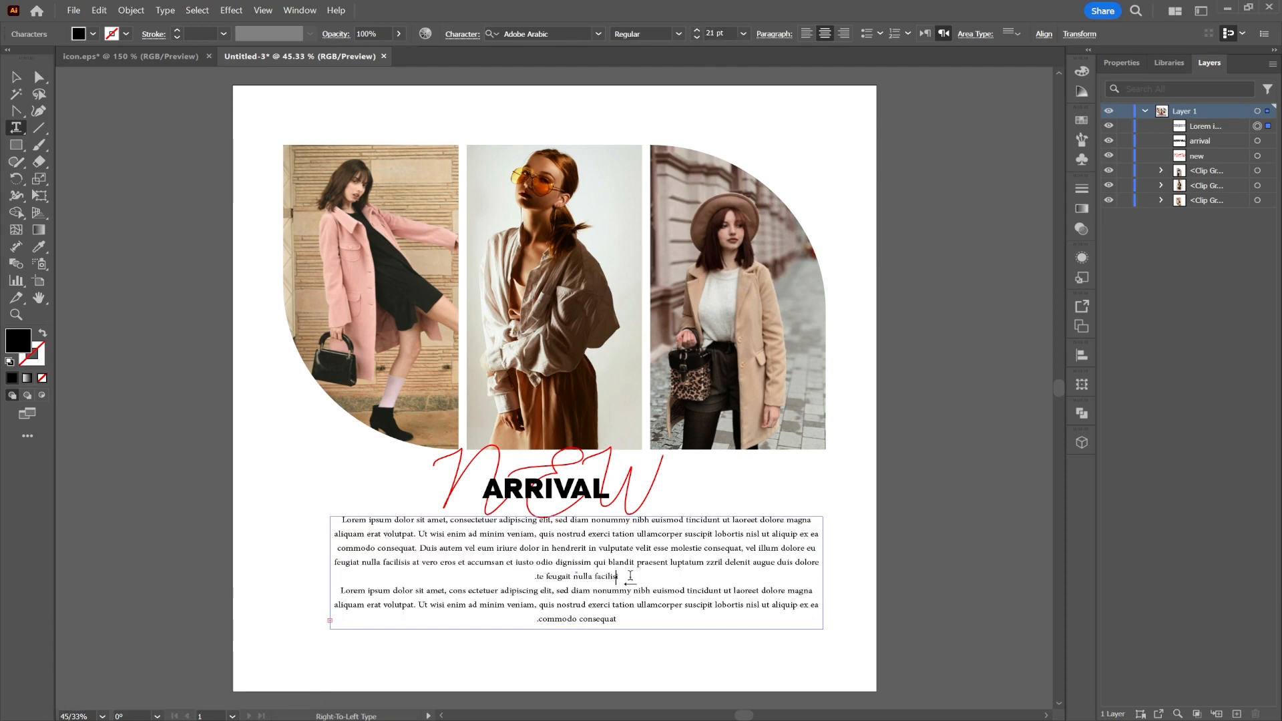
{"action": "key", "text": "BackSpace"}
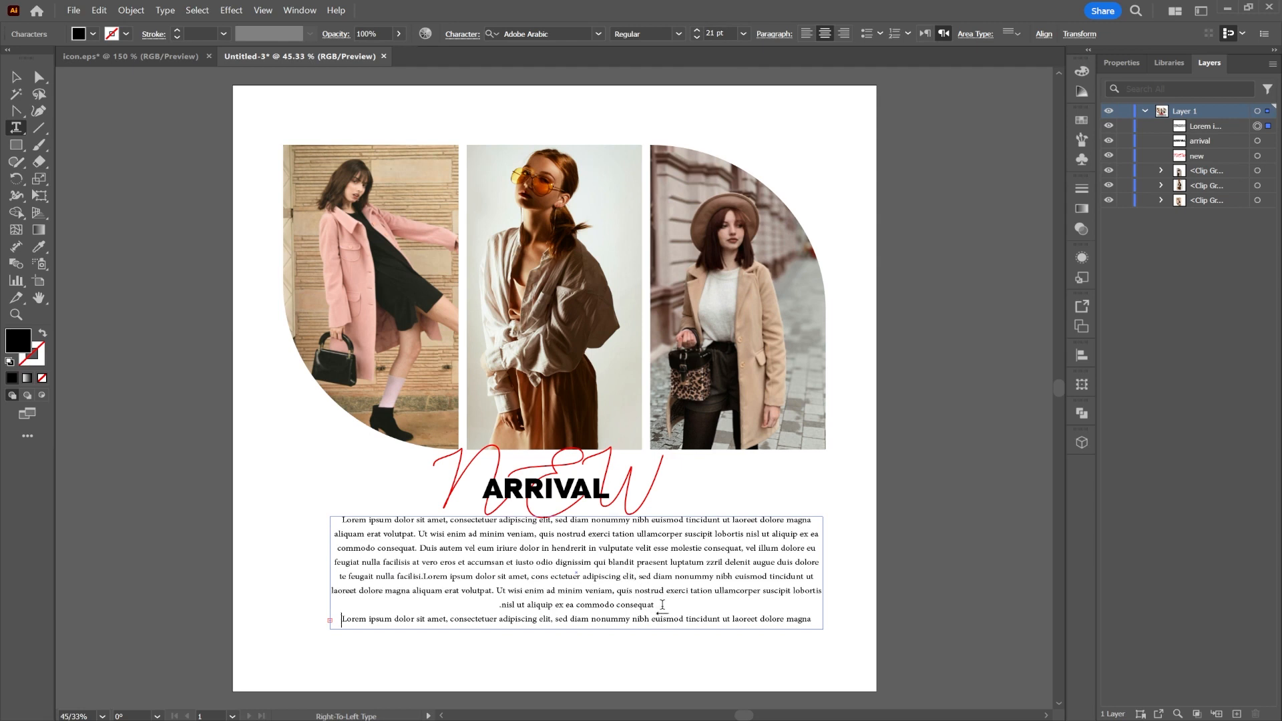
{"action": "key", "text": "Delete"}
{"action": "key", "text": "BackSpace"}
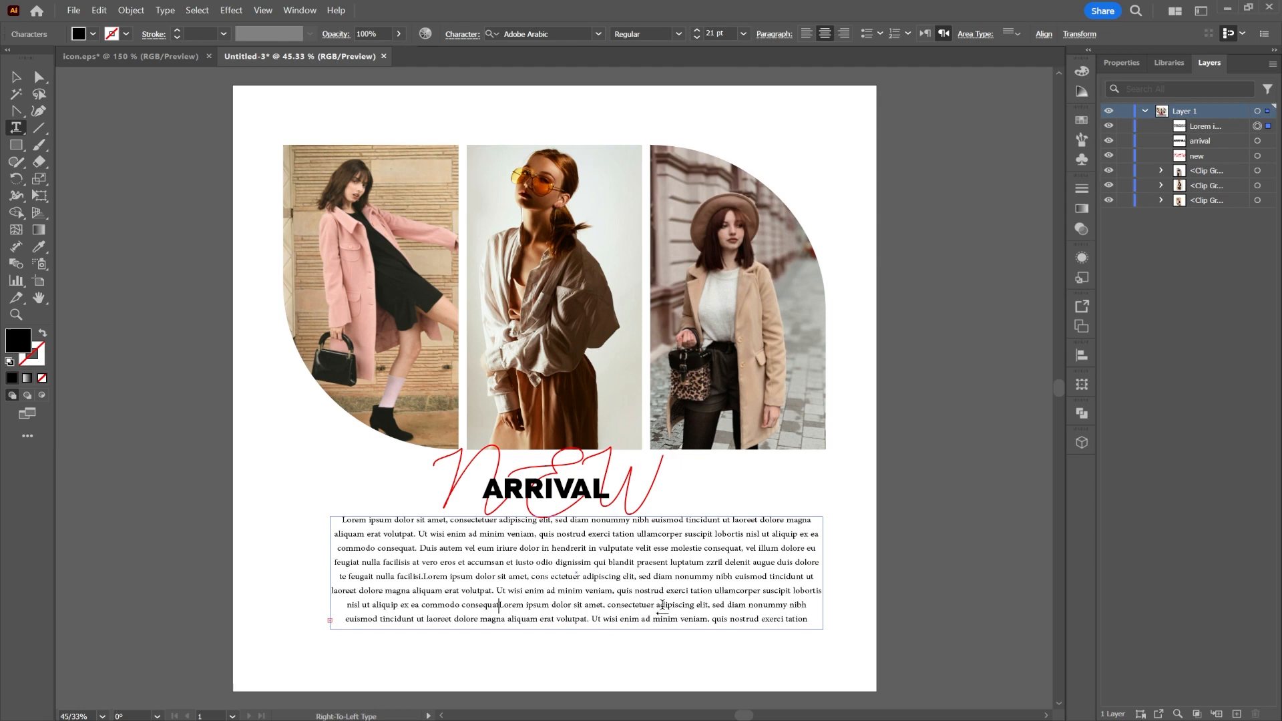
{"action": "key", "text": "ctrl+a"}
{"action": "left_click", "coordinate": [697, 30]}
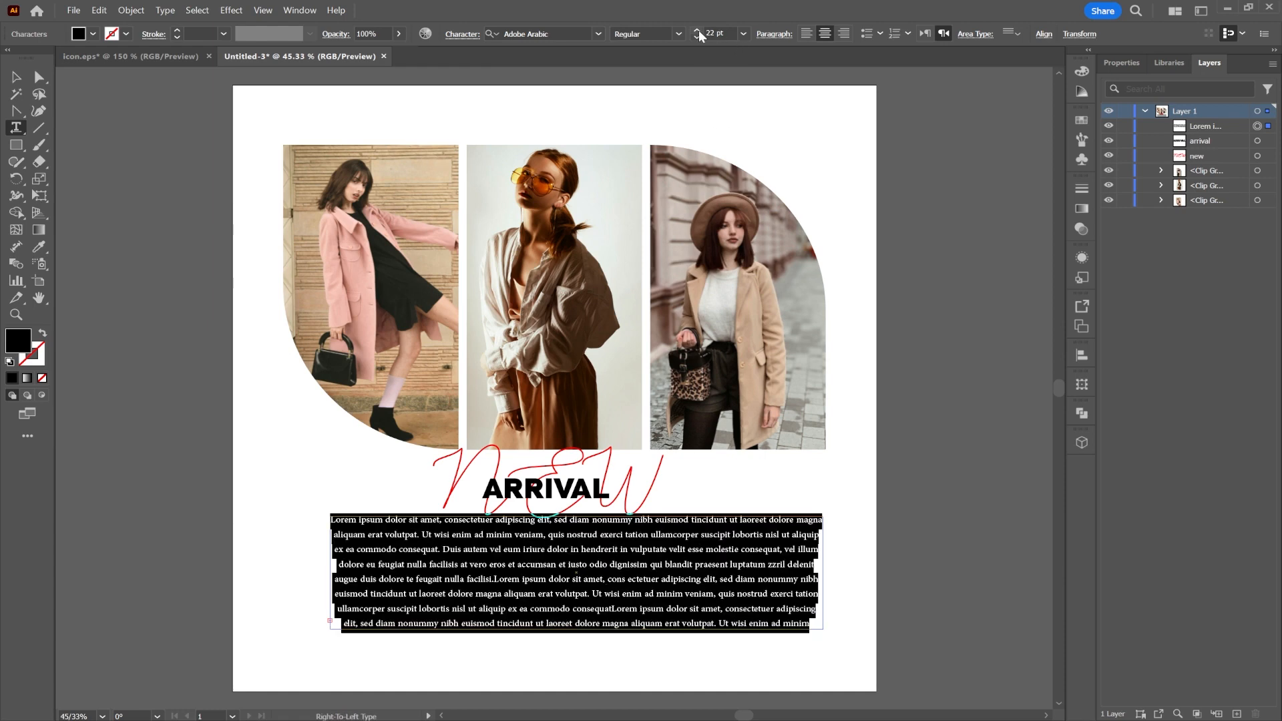
{"action": "left_click", "coordinate": [698, 30]}
Step: Shorten the placeholder text frame to five lines and centre it horizontally on the artboard, slightly lower below the title
{"action": "left_click", "coordinate": [14, 78]}
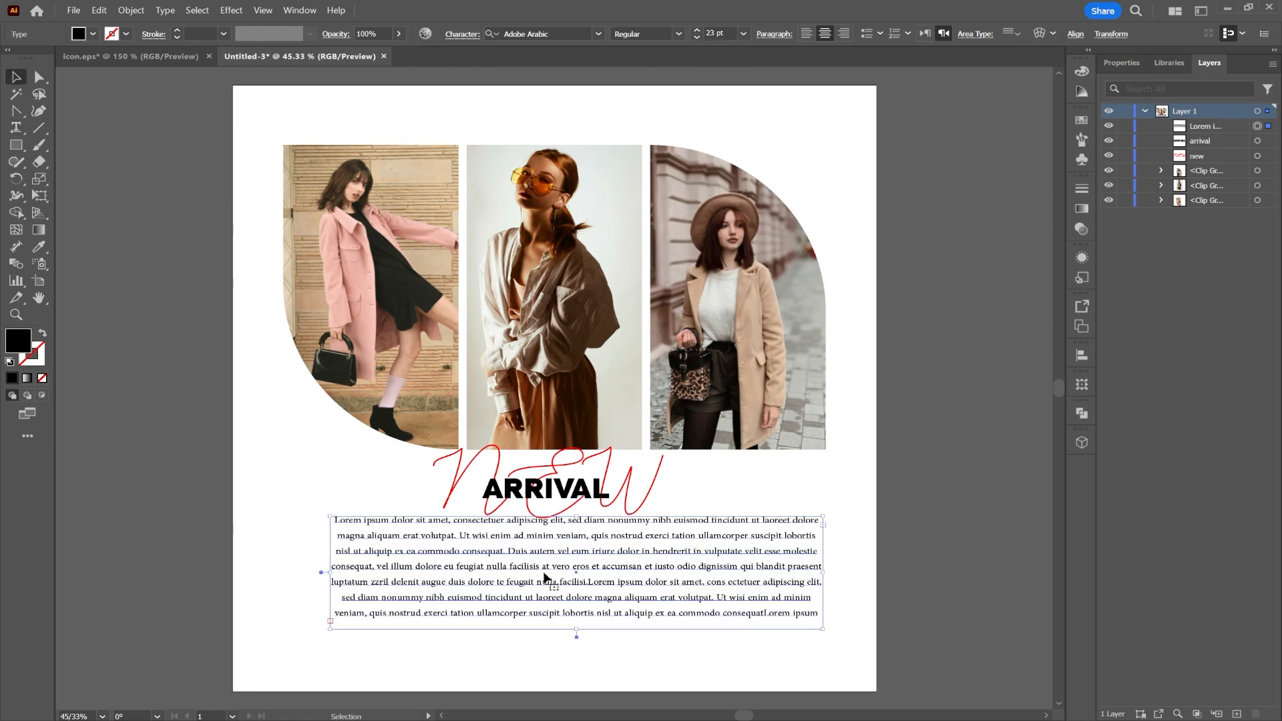
{"action": "left_click_drag", "start_coordinate": [577, 629], "coordinate": [578, 594]}
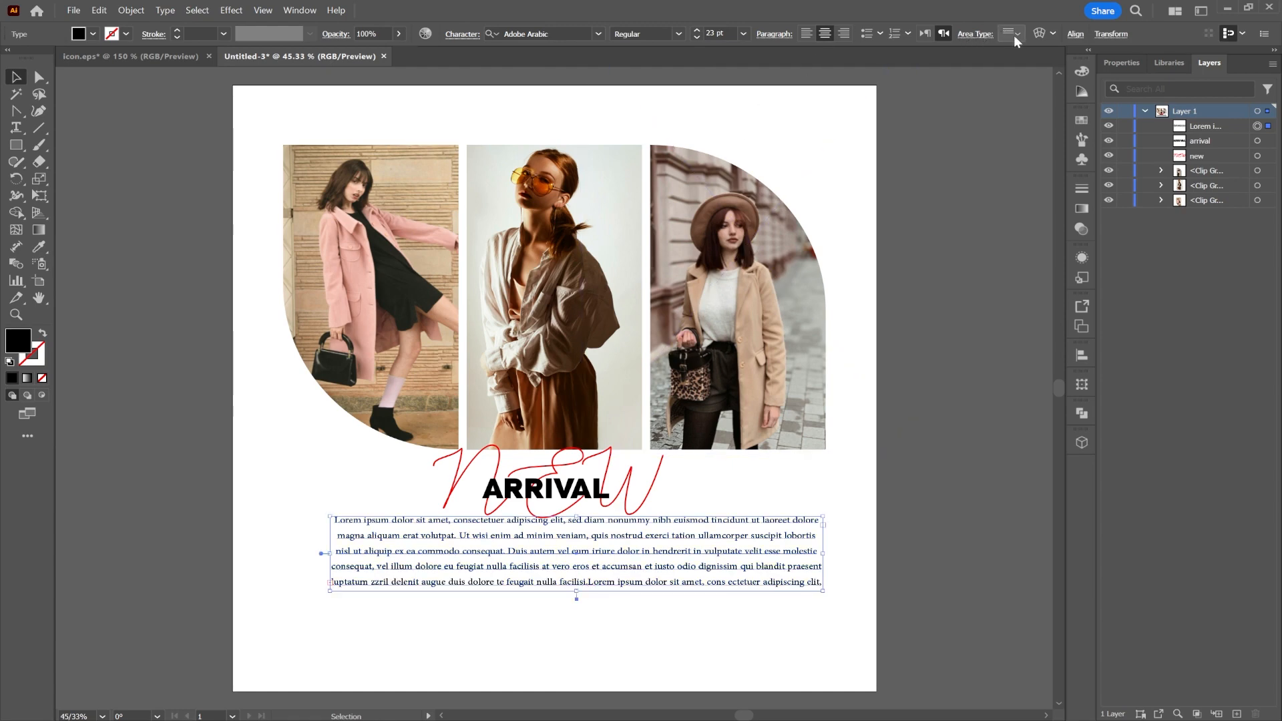
{"action": "left_click", "coordinate": [1076, 34]}
{"action": "left_click", "coordinate": [947, 74]}
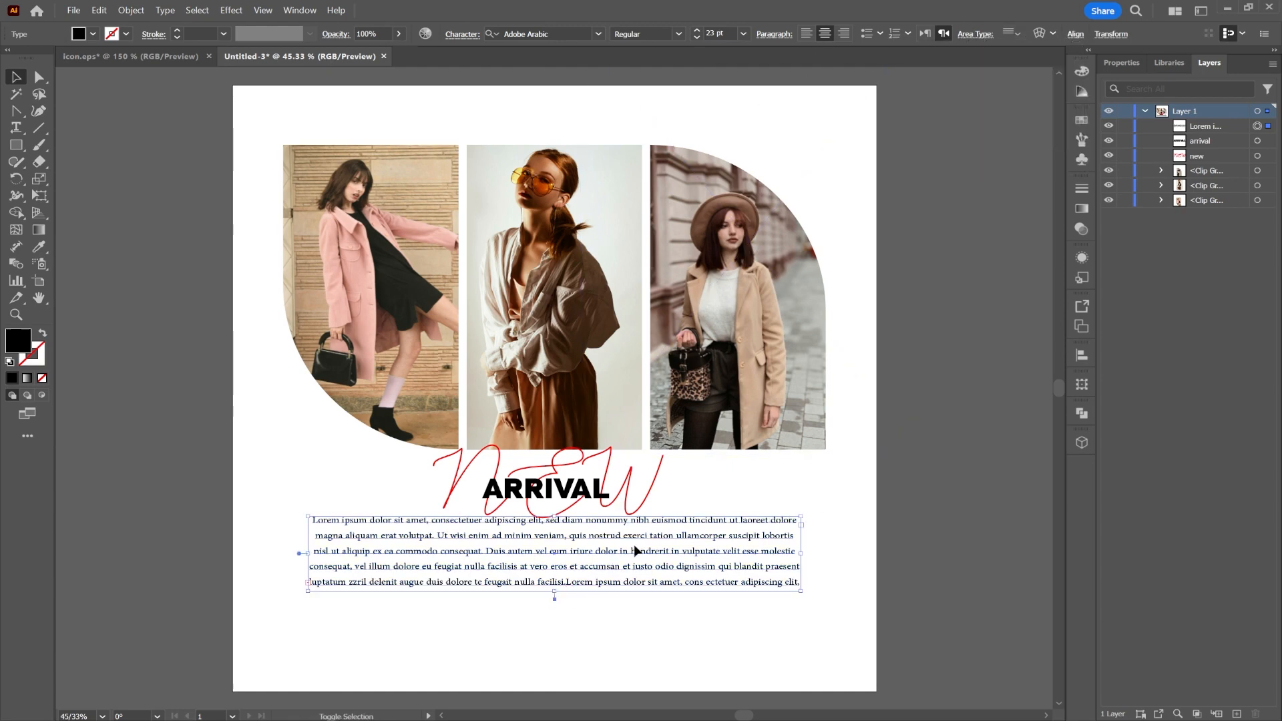
{"action": "left_click_drag", "start_coordinate": [634, 557], "coordinate": [634, 569]}
{"action": "left_click", "coordinate": [598, 618]}
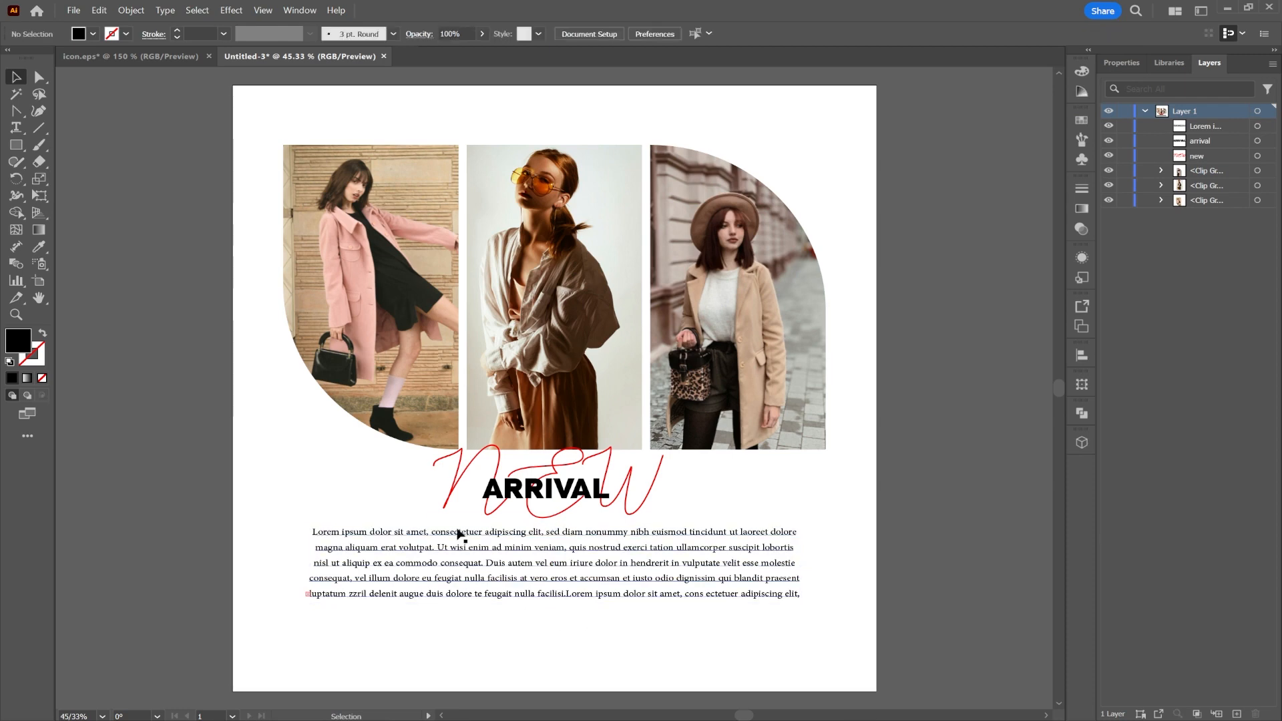
Step: Copy the DESIRSHOPING text from icon.eps into the post and centre it horizontally above the photo panels
{"action": "left_click", "coordinate": [107, 56]}
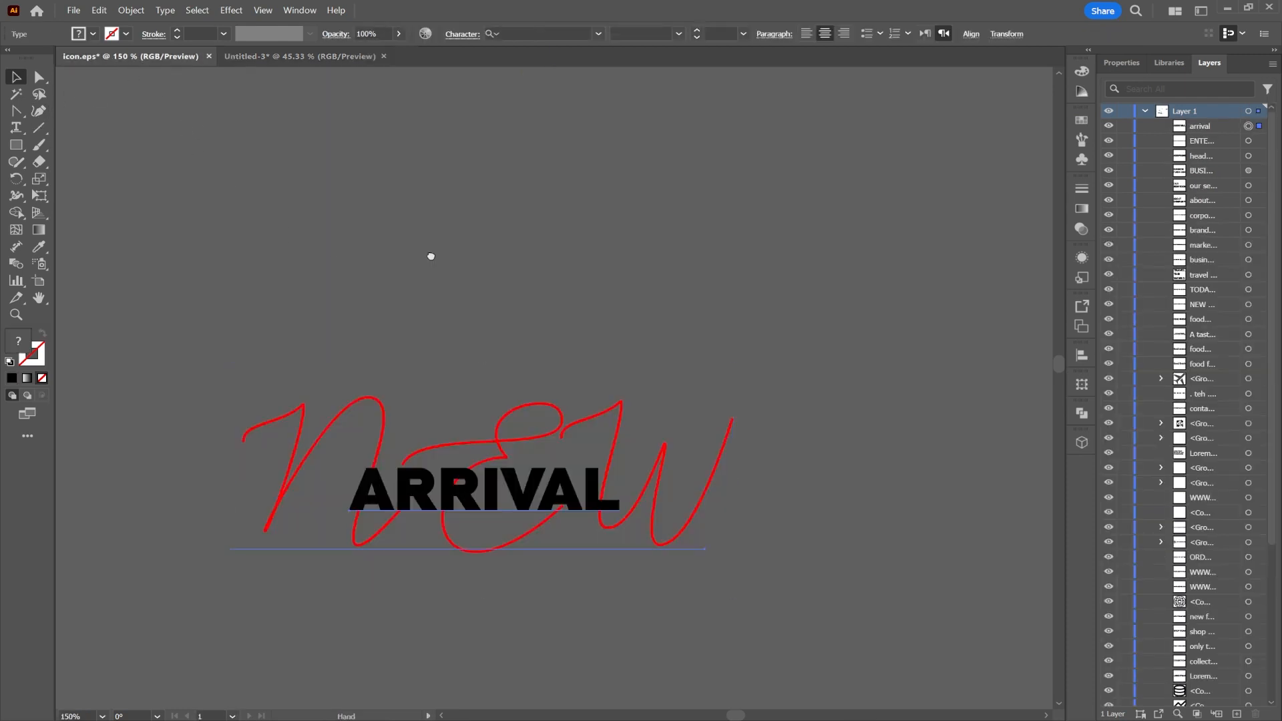
{"action": "left_click_drag", "start_coordinate": [429, 258], "coordinate": [680, 336]}
{"action": "scroll", "coordinate": [375, 592], "scroll_direction": "down", "scroll_amount": 5}
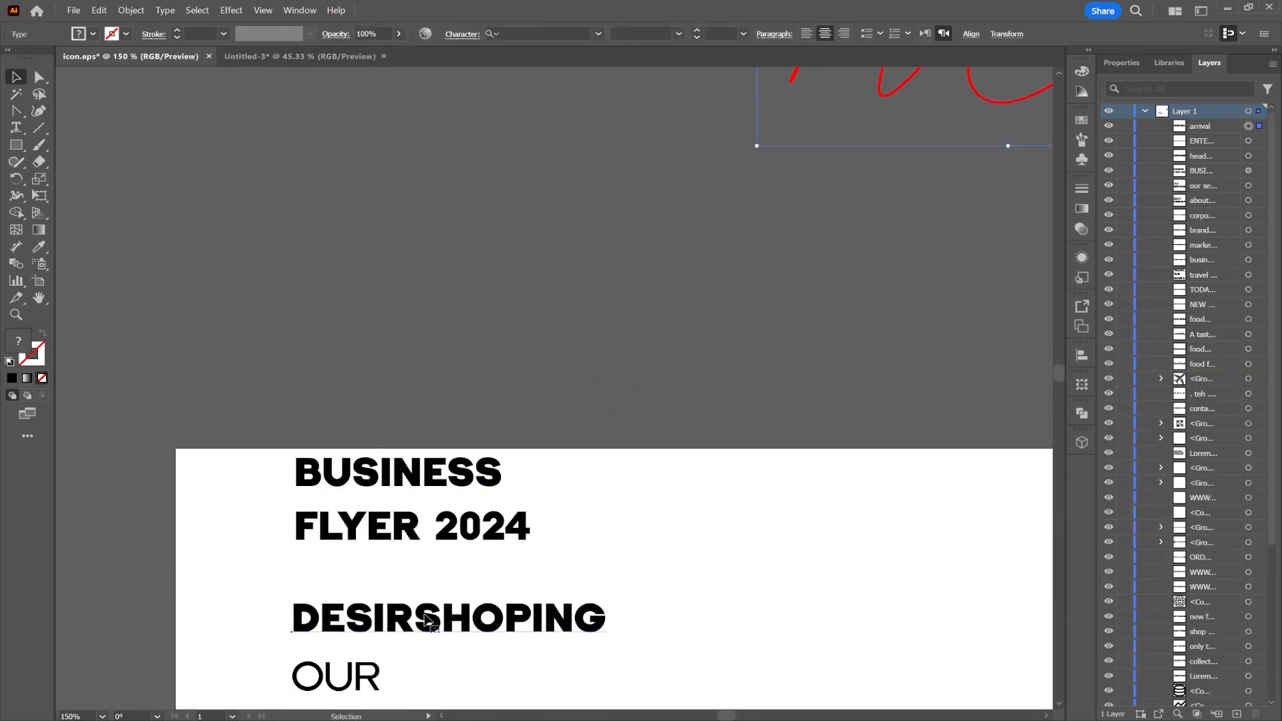
{"action": "left_click", "coordinate": [434, 619]}
{"action": "left_click_drag", "start_coordinate": [352, 199], "coordinate": [504, 127]}
{"action": "left_click", "coordinate": [1052, 34]}
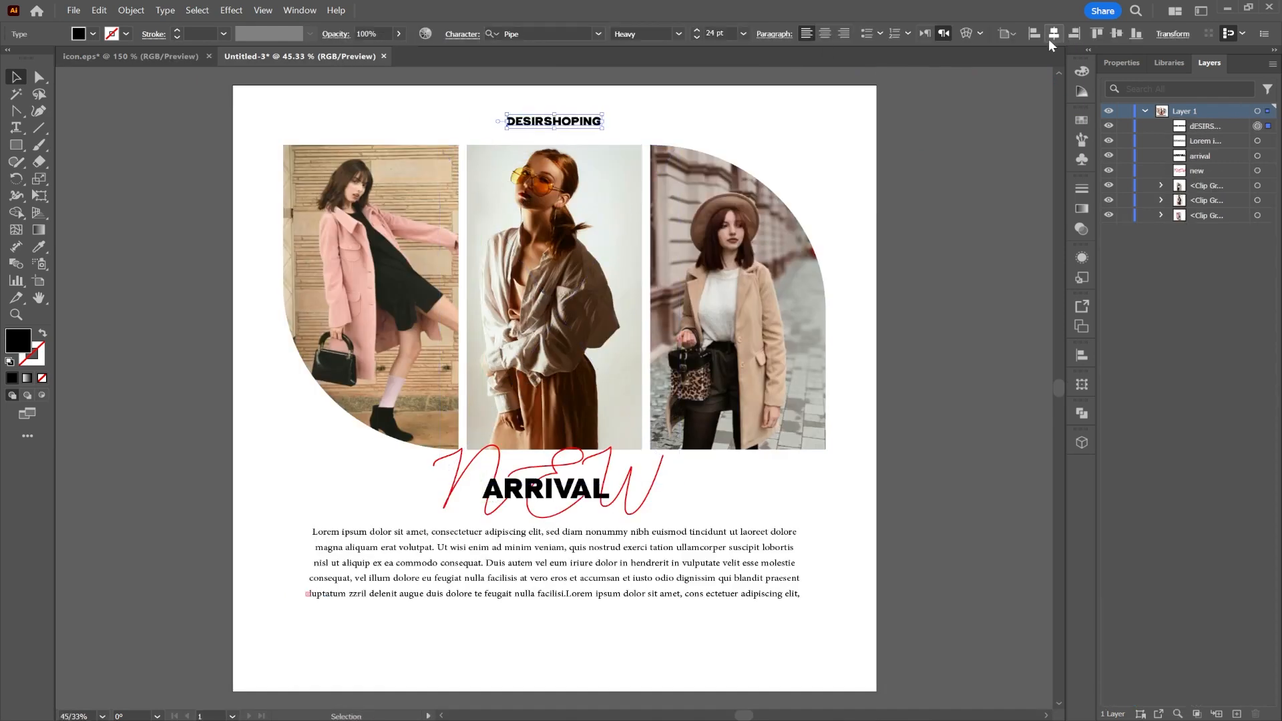
{"action": "left_click", "coordinate": [603, 106]}
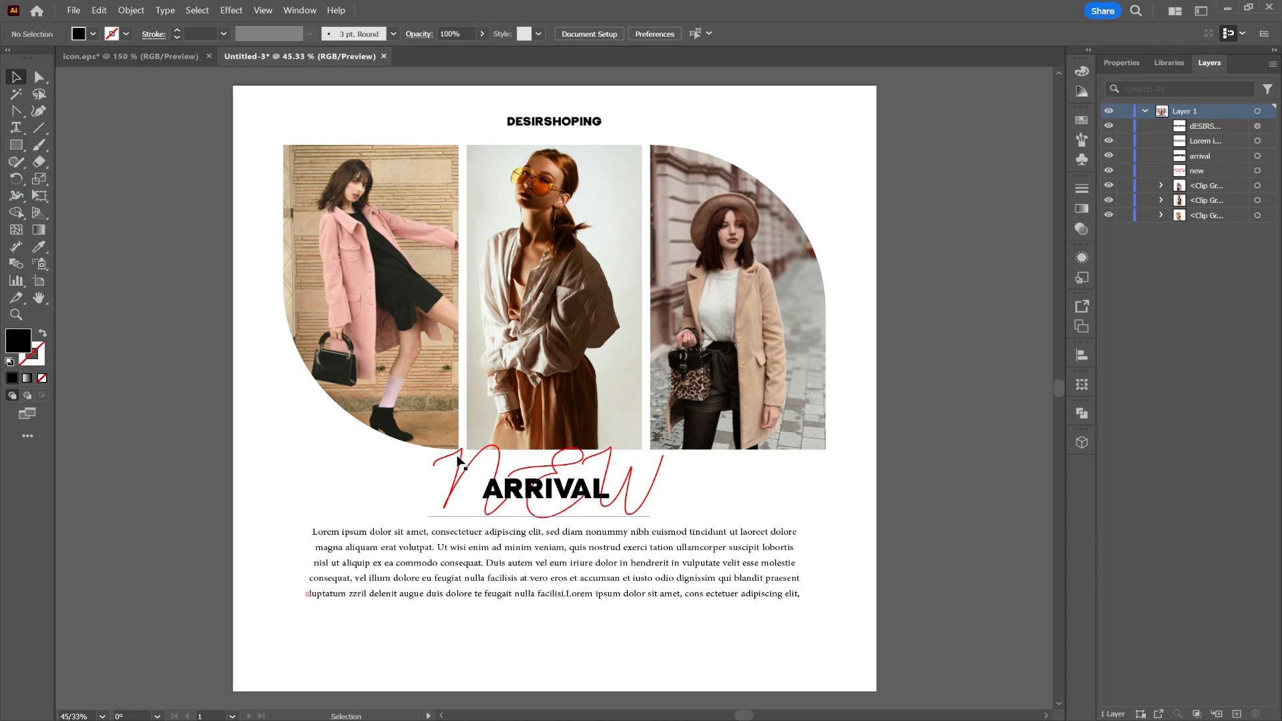
{"action": "left_click", "coordinate": [153, 56]}
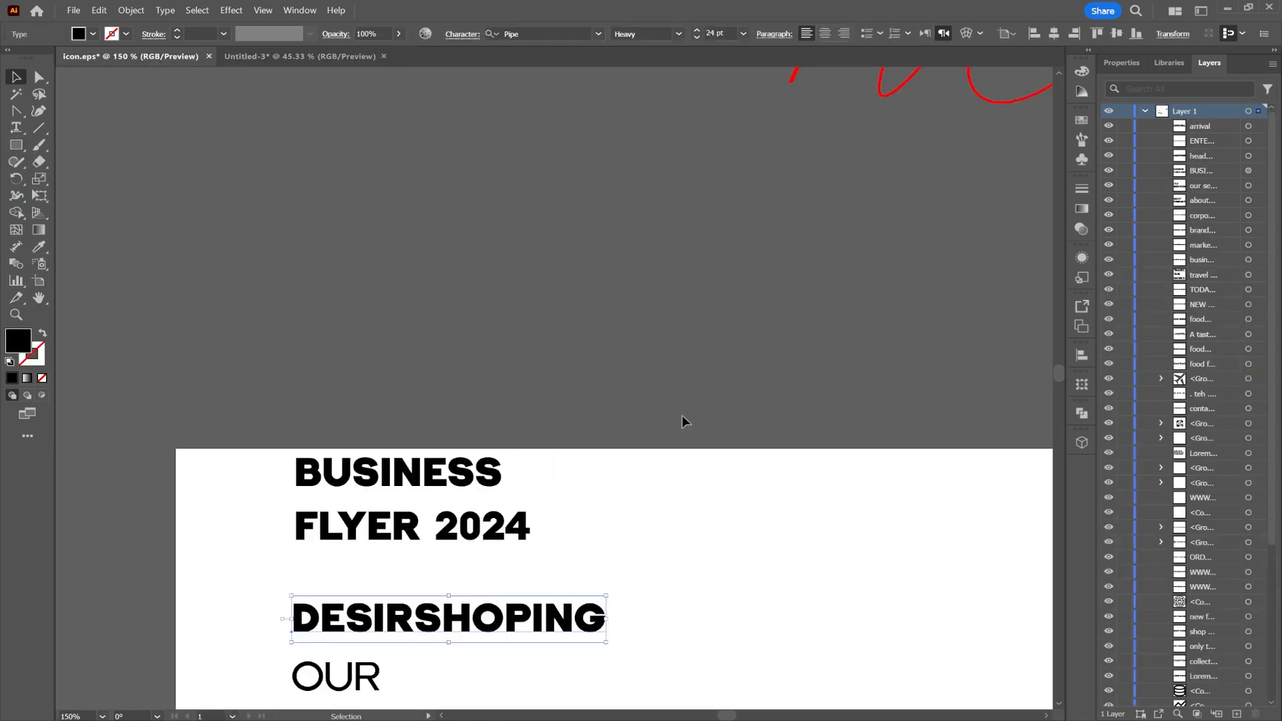
{"action": "scroll", "coordinate": [682, 418], "scroll_direction": "down", "scroll_amount": 6}
{"action": "scroll", "coordinate": [683, 594], "scroll_direction": "up", "scroll_amount": 3}
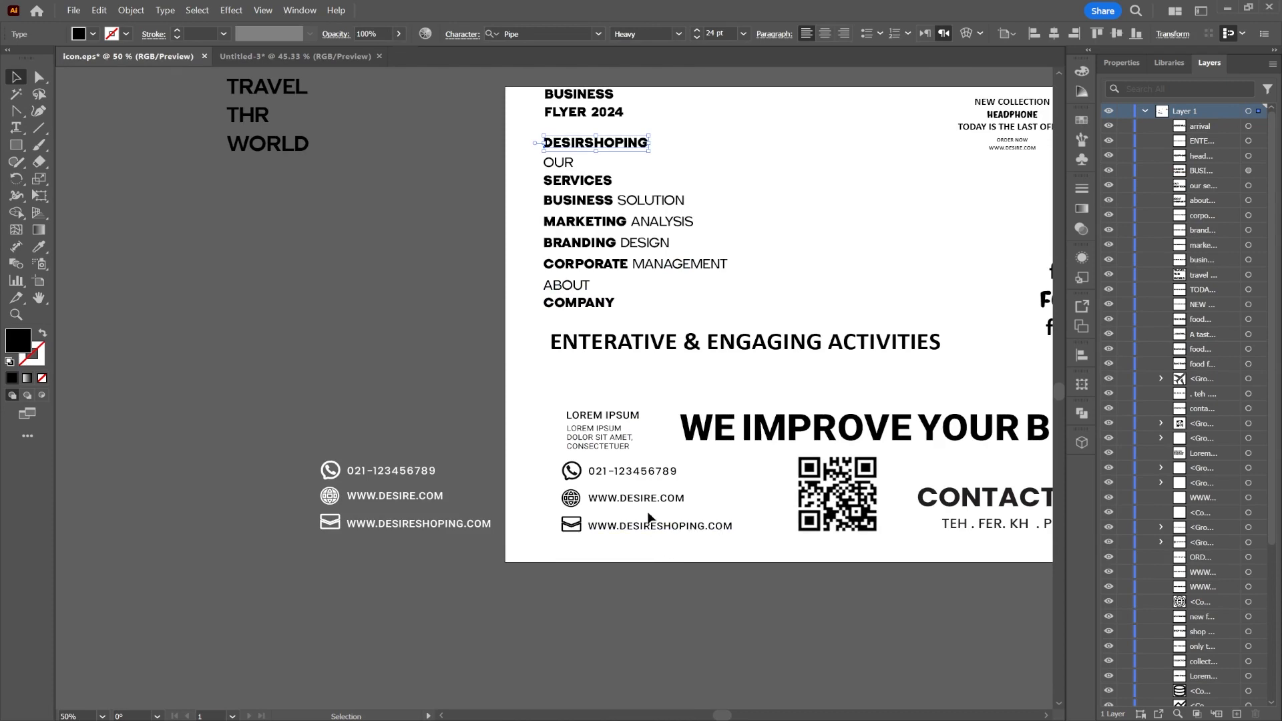
{"action": "left_click", "coordinate": [646, 501]}
{"action": "left_click", "coordinate": [638, 472], "text": "shift"}
{"action": "left_click", "coordinate": [576, 504], "text": "shift"}
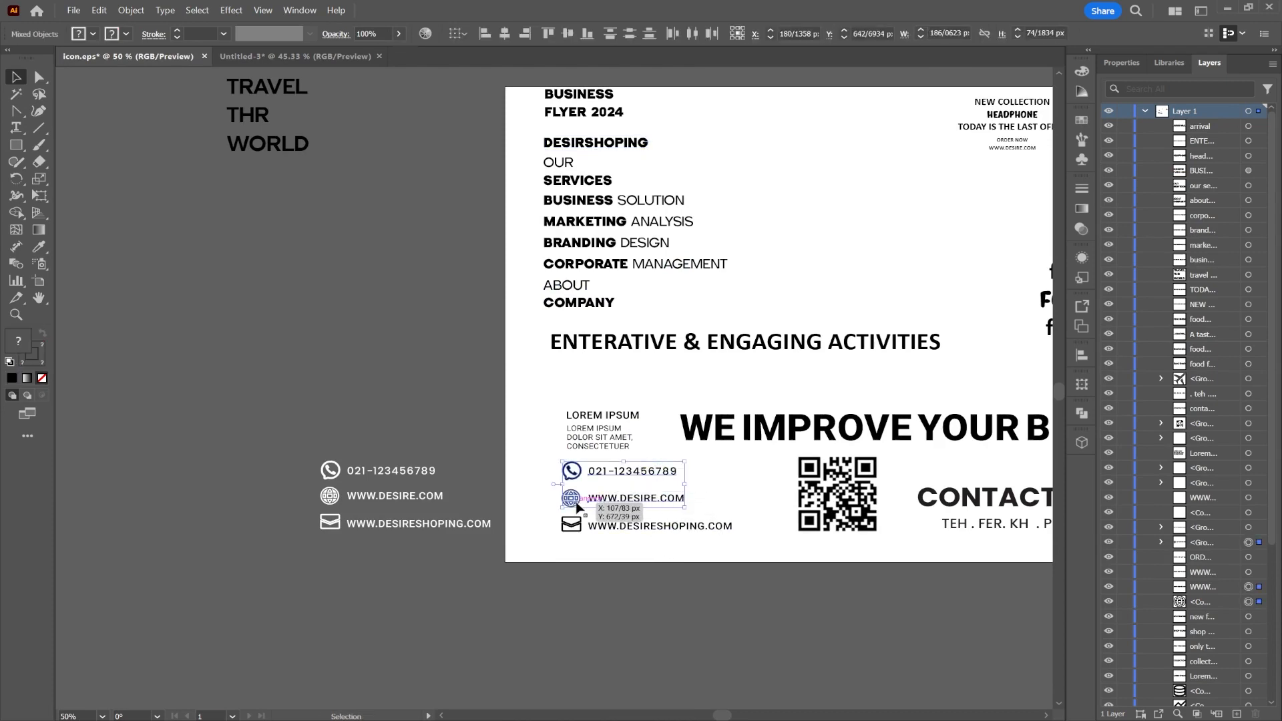
{"action": "key", "text": "ctrl+c"}
{"action": "left_click", "coordinate": [293, 56]}
{"action": "key", "text": "ctrl+v"}
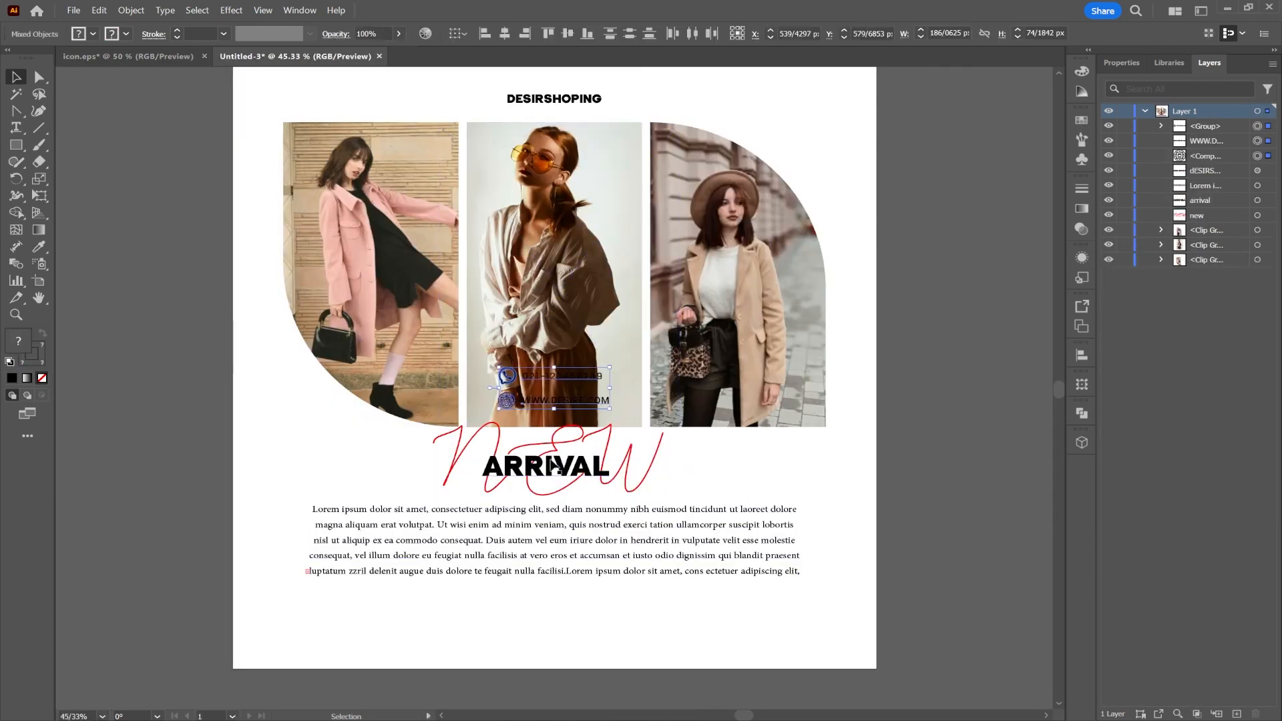
{"action": "left_click_drag", "start_coordinate": [554, 387], "coordinate": [555, 623]}
{"action": "left_click", "coordinate": [637, 633]}
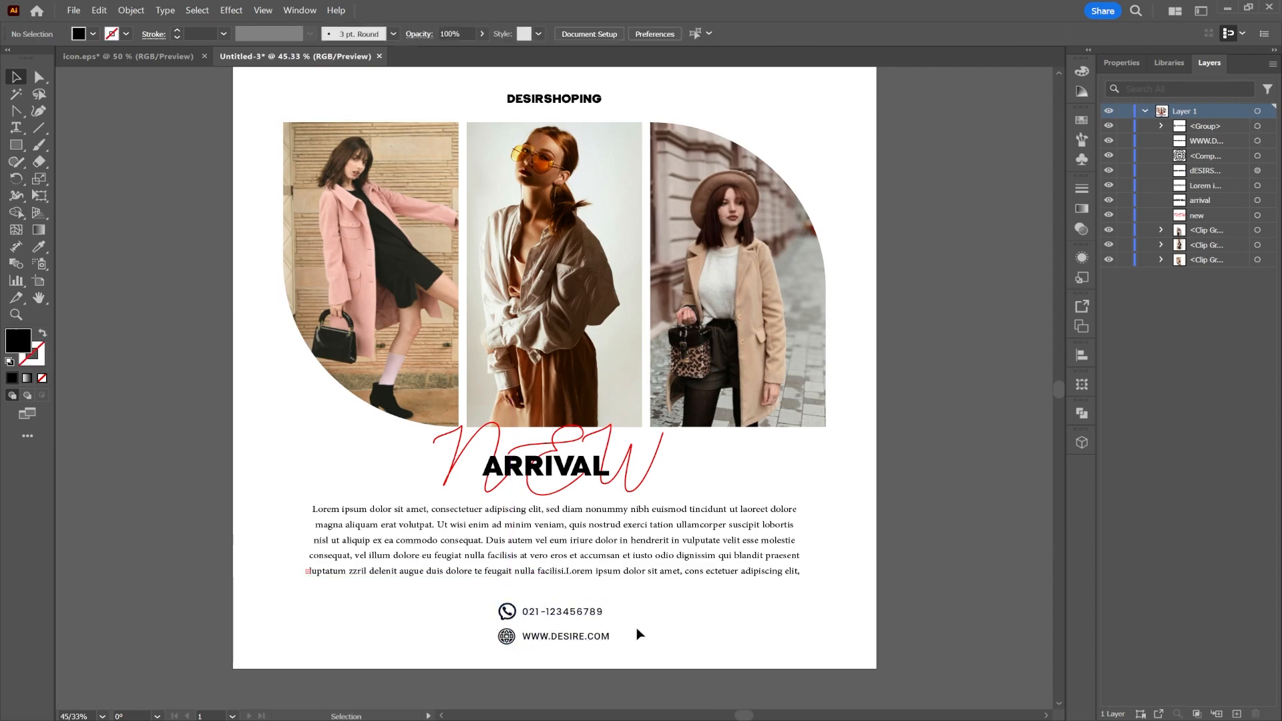
Step: Split the contact lines along the artboard's lower edge, with the website under the paragraph's right end and the phone under its left end
{"action": "left_click_drag", "start_coordinate": [636, 628], "coordinate": [504, 636]}
{"action": "left_click_drag", "start_coordinate": [508, 643], "coordinate": [698, 647]}
{"action": "left_click_drag", "start_coordinate": [529, 613], "coordinate": [320, 641]}
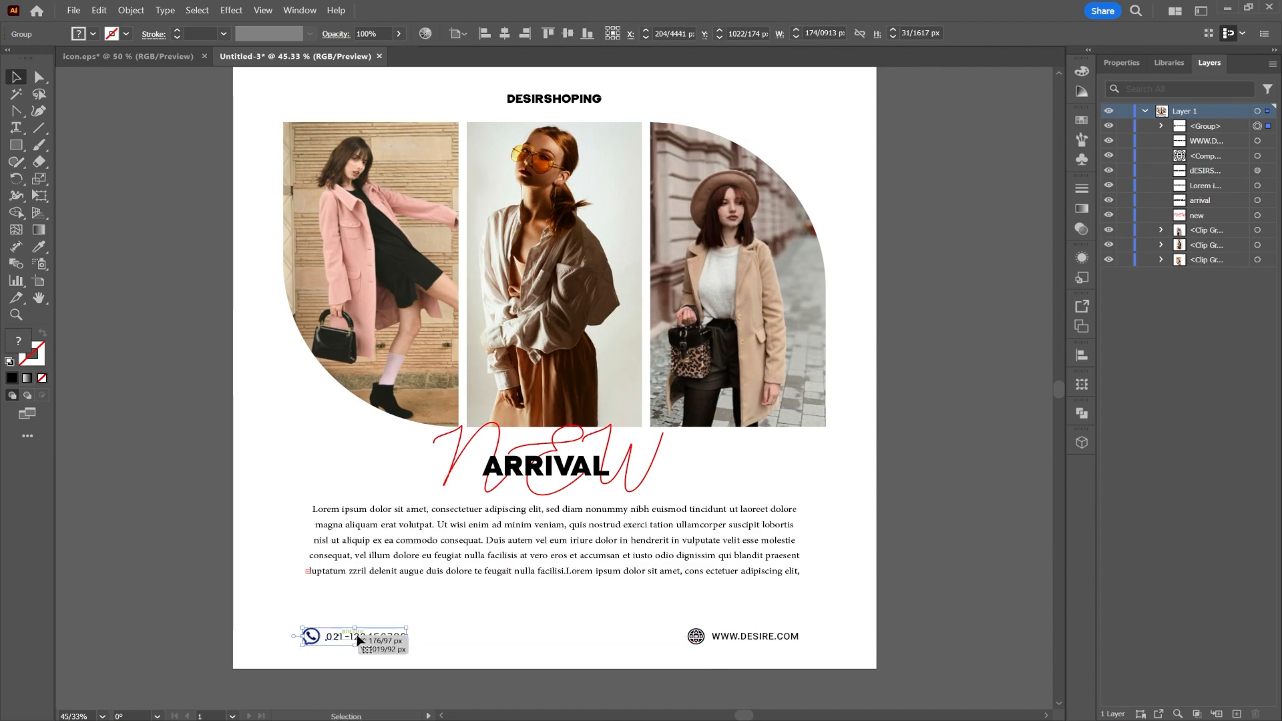
{"action": "left_click", "coordinate": [591, 644]}
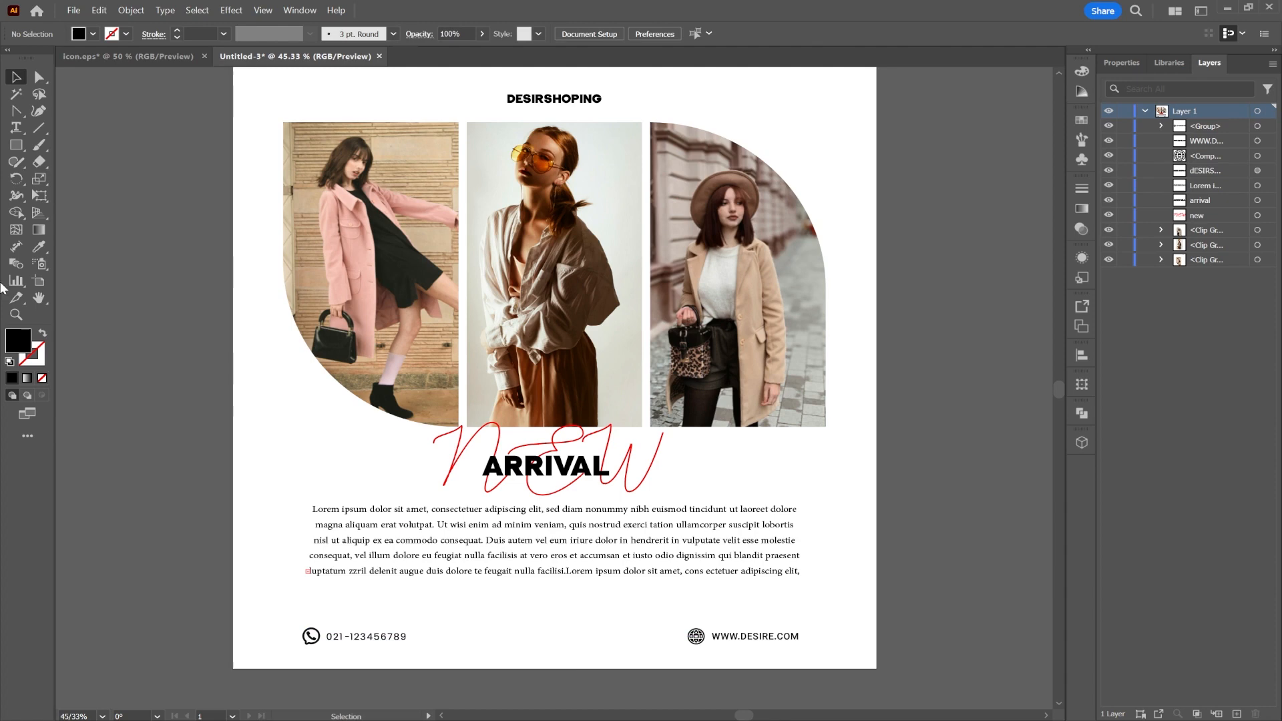
Step: Draw a black rectangle about 252 × 56 px centred between the two contact lines and round its corners fully into a pill shape
{"action": "left_click", "coordinate": [15, 146]}
{"action": "left_click_drag", "start_coordinate": [472, 621], "coordinate": [624, 652]}
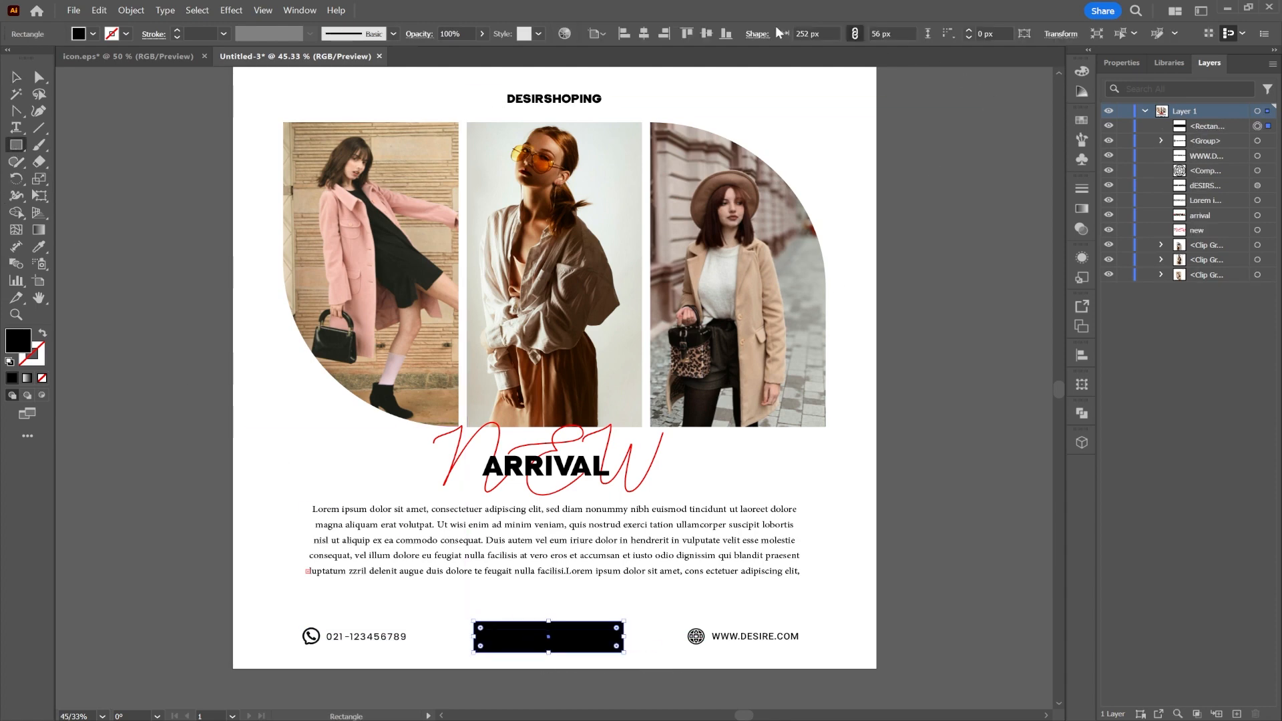
{"action": "left_click", "coordinate": [650, 34]}
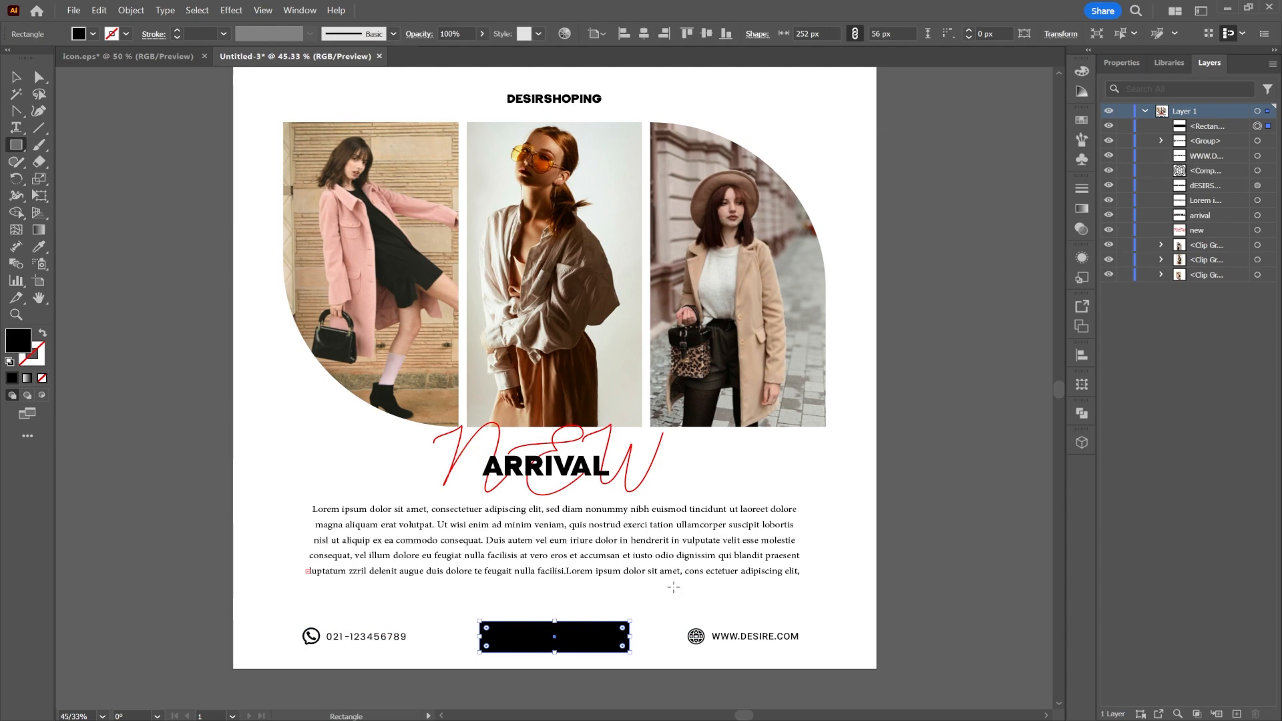
{"action": "left_click_drag", "start_coordinate": [621, 635], "coordinate": [562, 638]}
{"action": "left_click", "coordinate": [16, 77]}
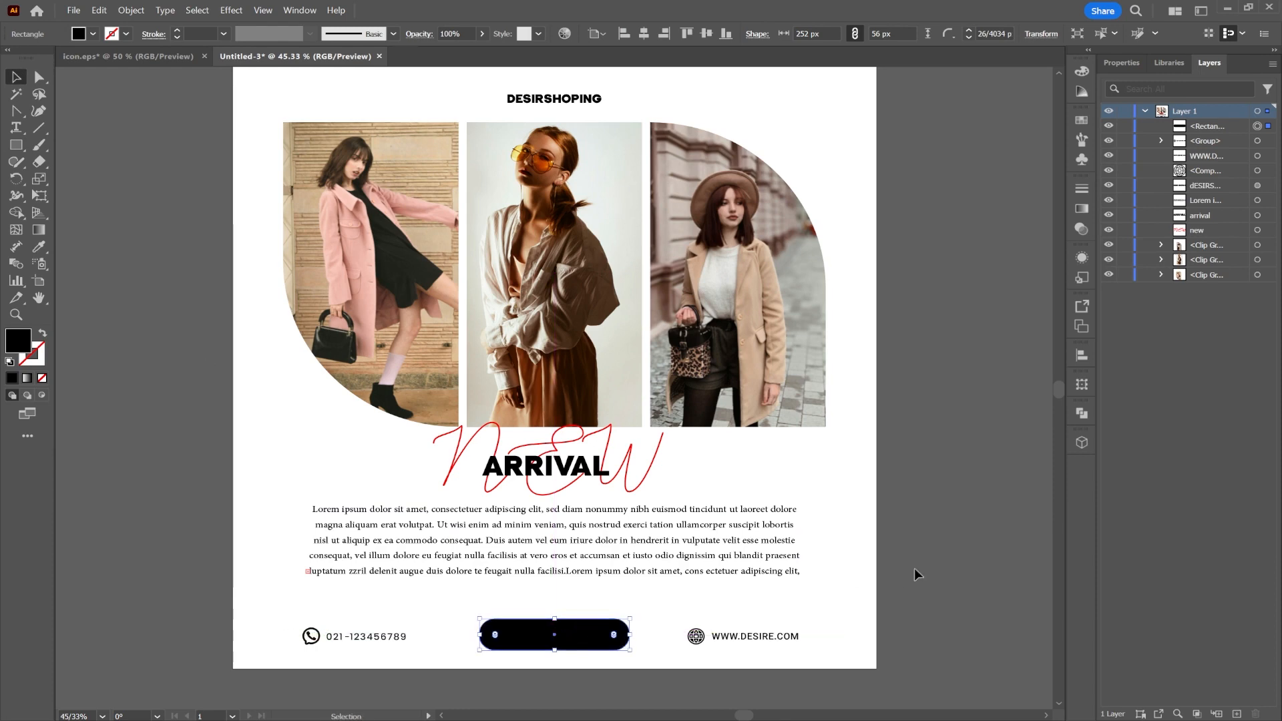
Step: Fill the pill shape with the dusty pink sampled from the model's coat in the left photo
{"action": "left_click", "coordinate": [936, 558]}
{"action": "left_click", "coordinate": [555, 646]}
{"action": "left_click", "coordinate": [39, 246]}
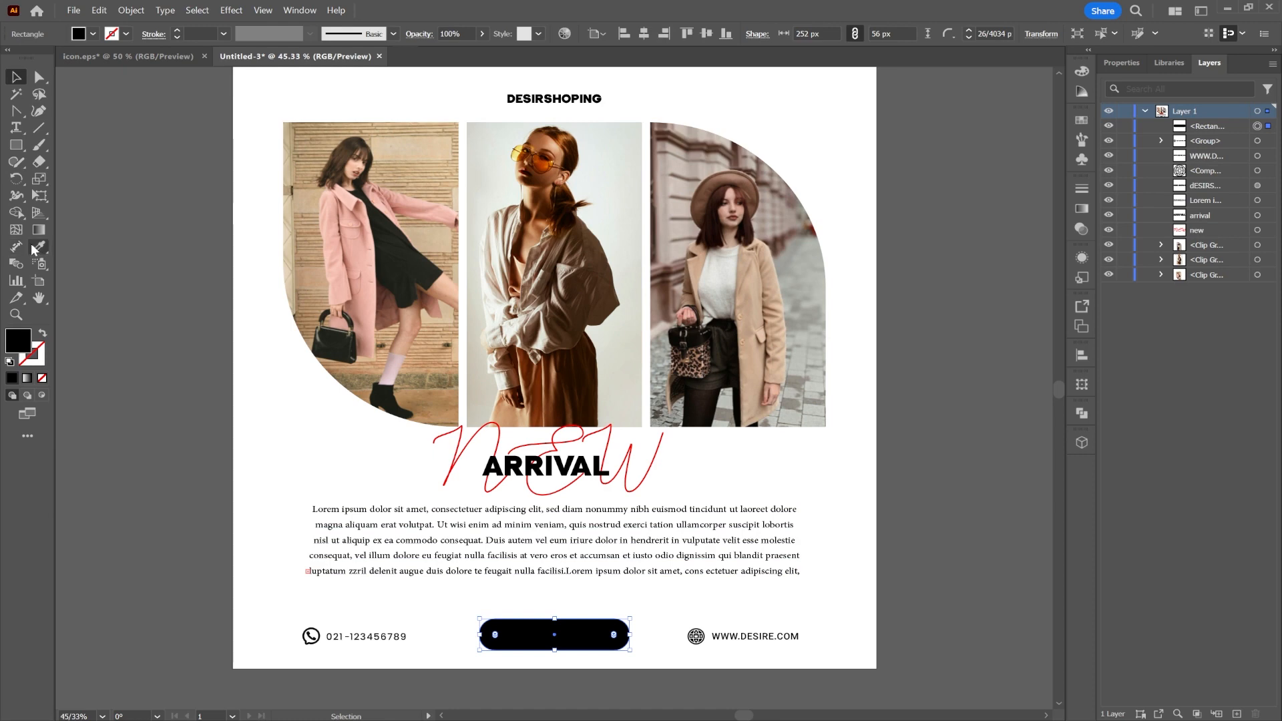
{"action": "left_click", "coordinate": [346, 258]}
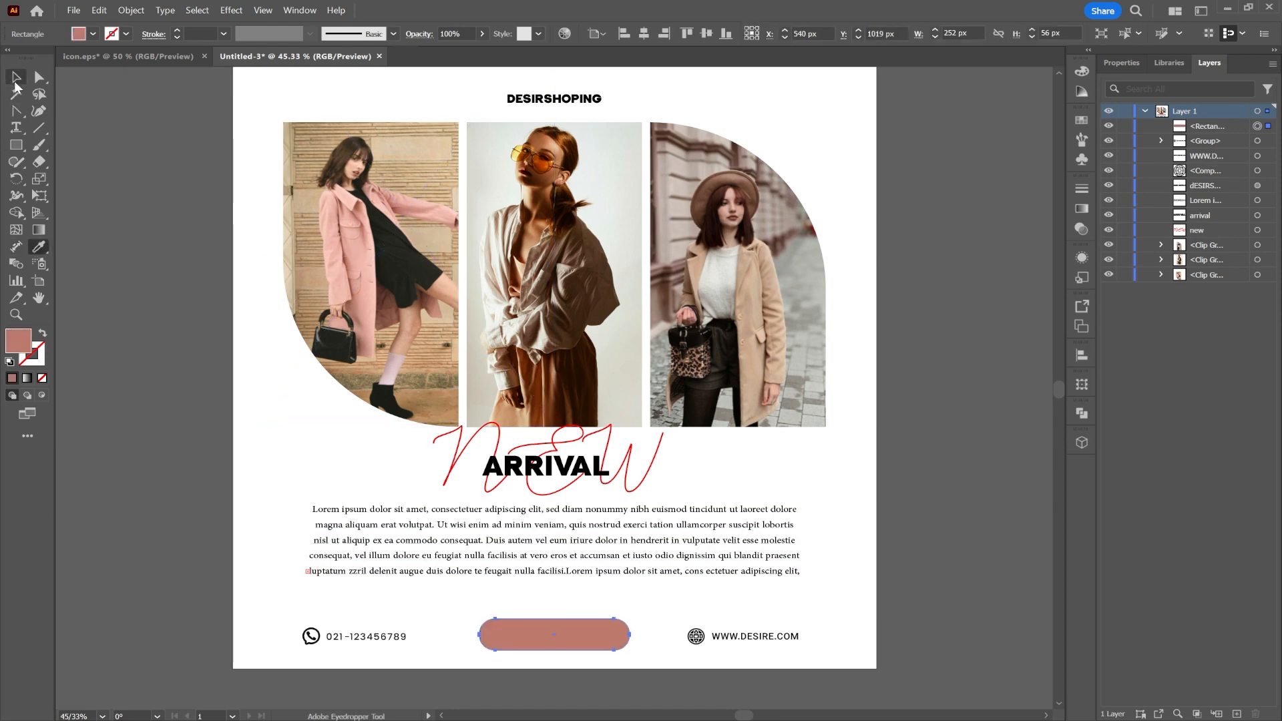
{"action": "left_click", "coordinate": [16, 78]}
{"action": "left_click", "coordinate": [213, 486]}
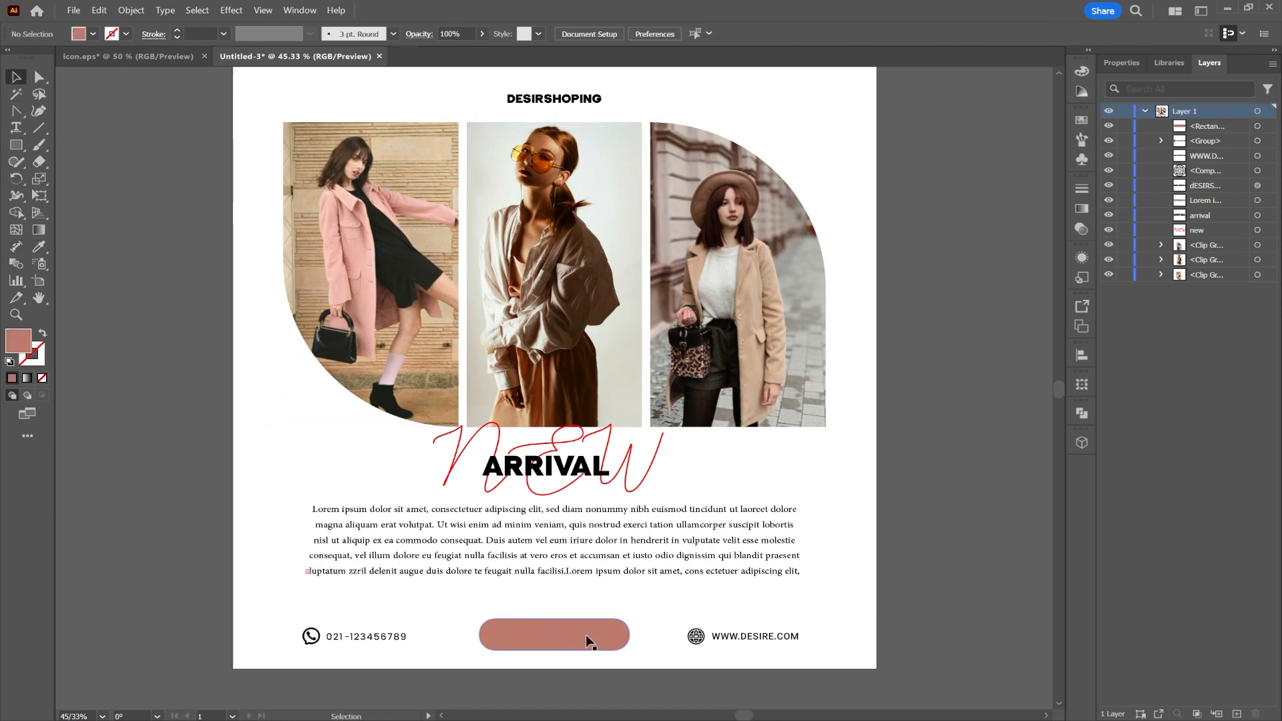
Step: Duplicate the ARRIVAL text onto the pink pill shape, stacked in front of it, and set the copy's font style to Regular
{"action": "left_click", "coordinate": [549, 462]}
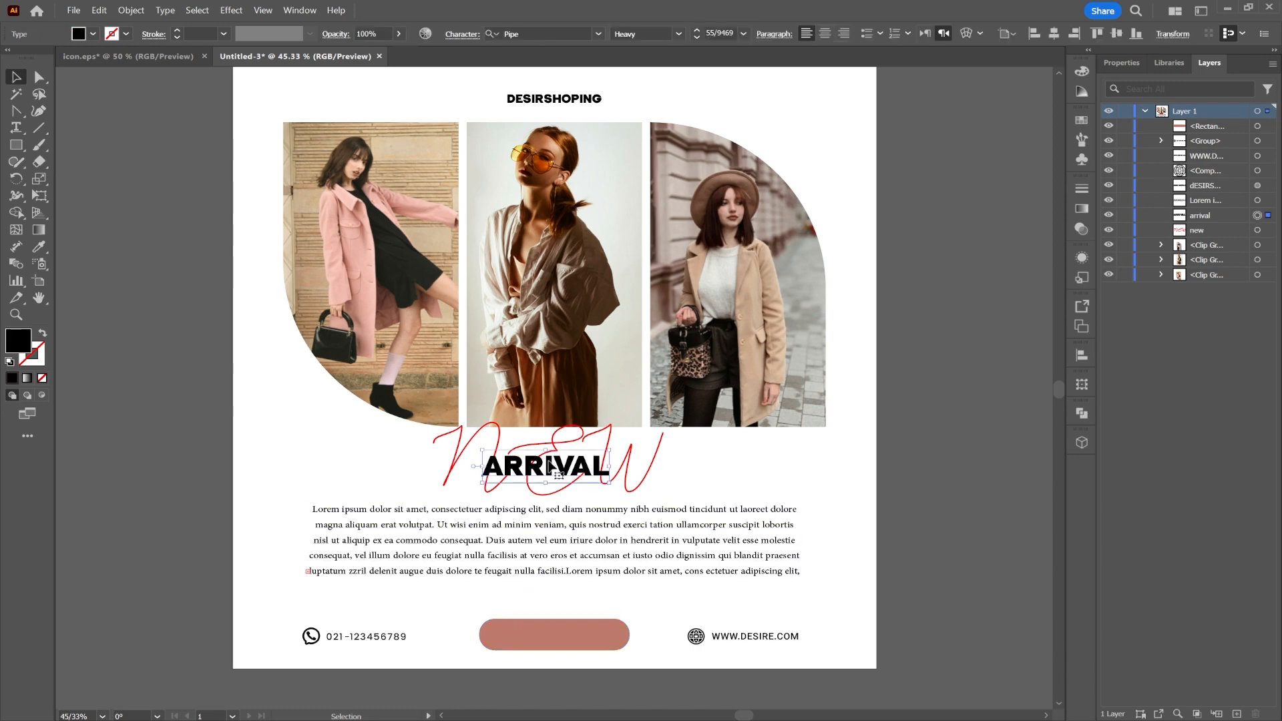
{"action": "left_click_drag", "start_coordinate": [549, 470], "coordinate": [549, 639]}
{"action": "left_click_drag", "start_coordinate": [1204, 215], "coordinate": [1207, 125]}
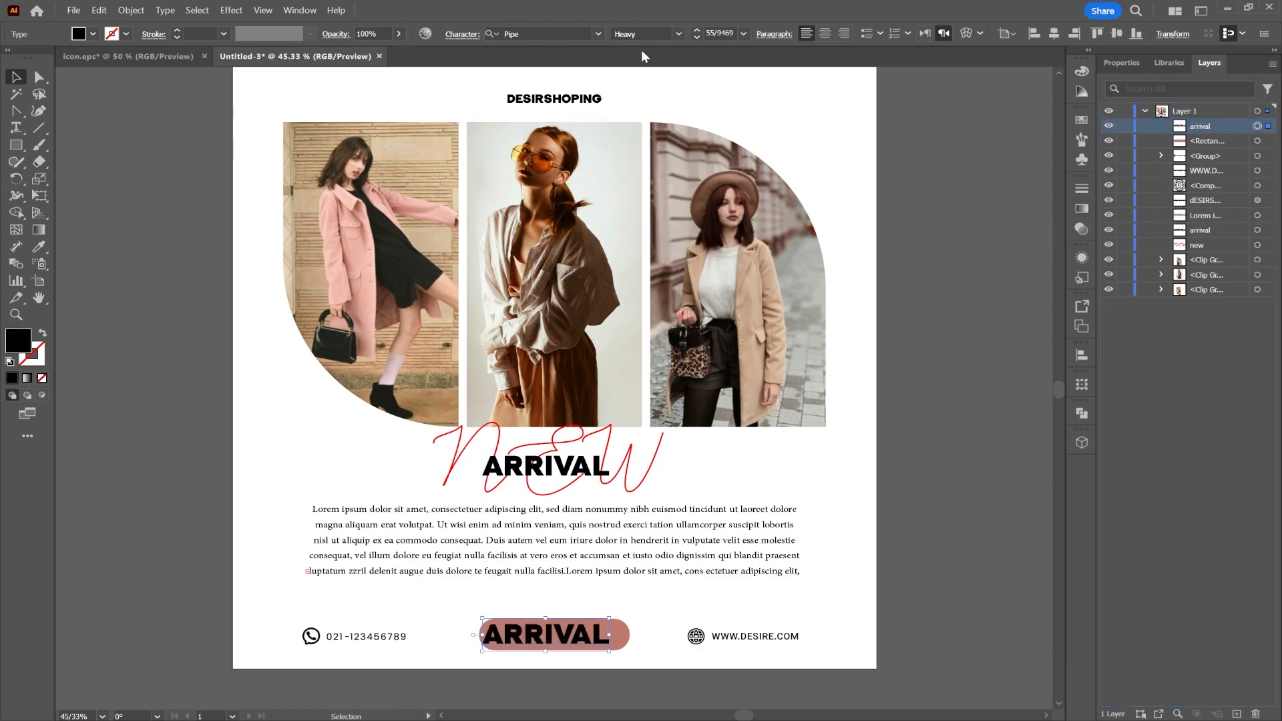
{"action": "left_click", "coordinate": [677, 34]}
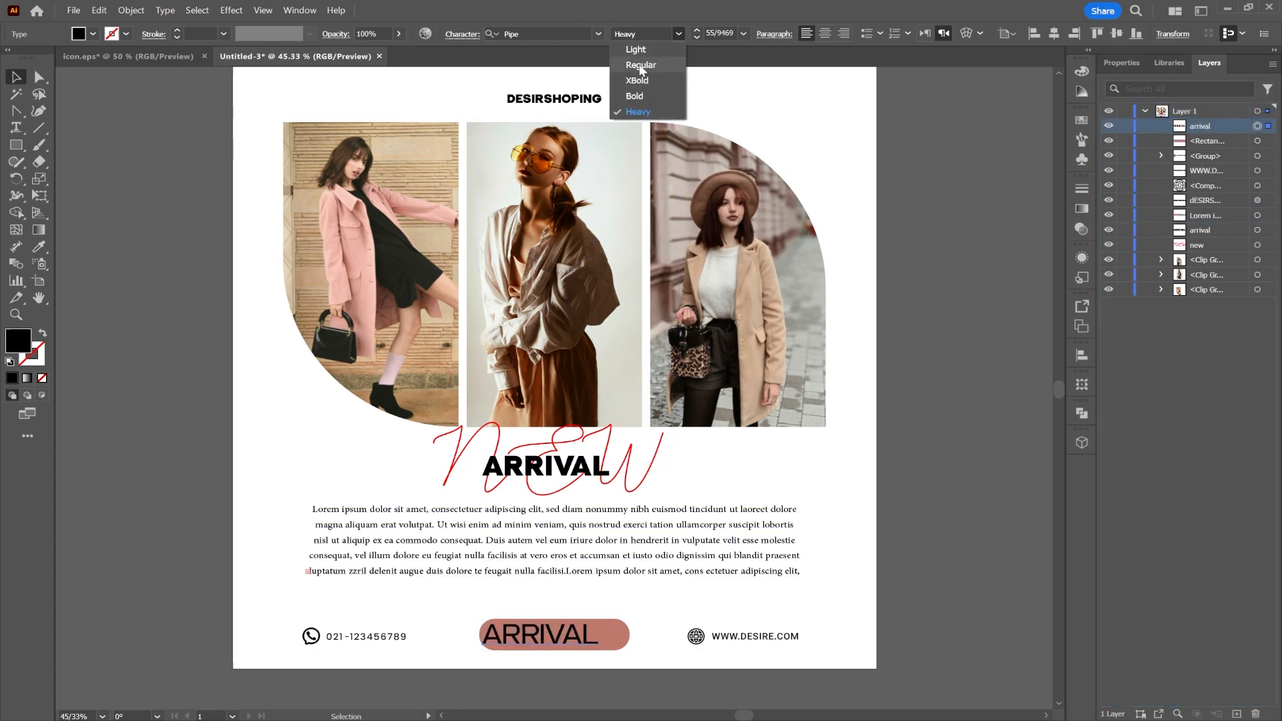
{"action": "left_click", "coordinate": [640, 65]}
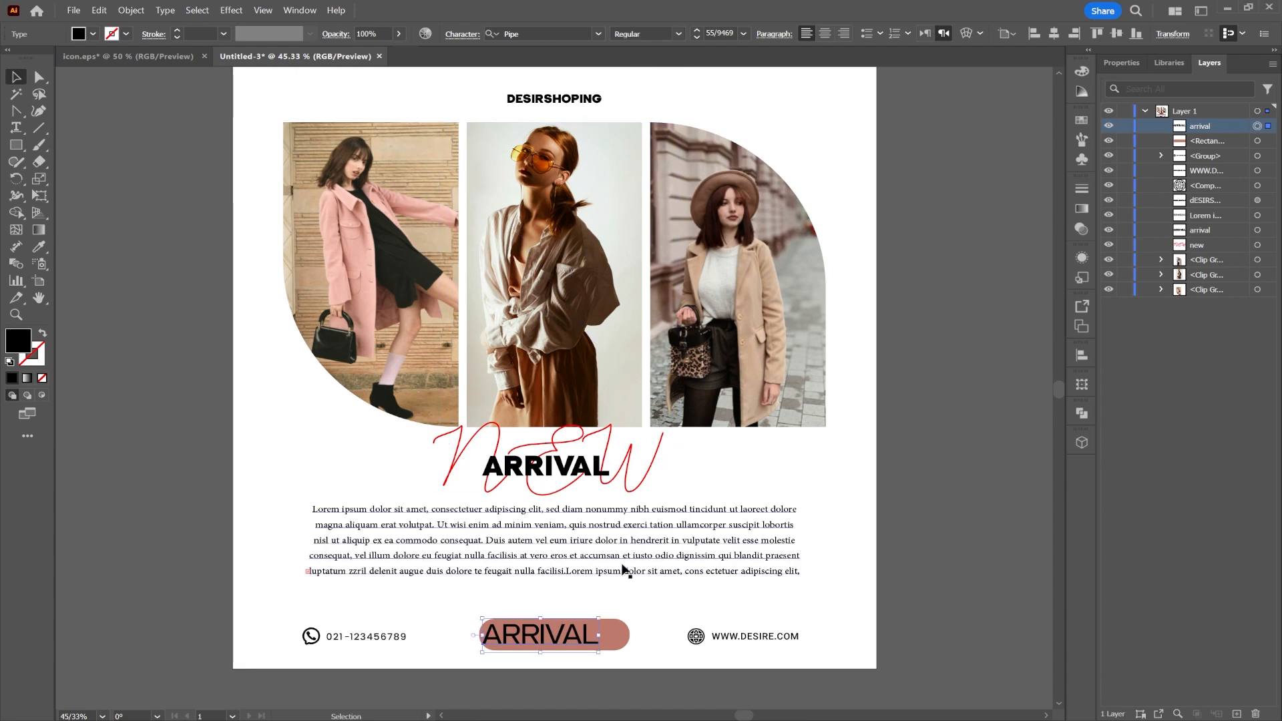
Step: Replace the copied ARRIVAL text on the pill with GET START and set its font size to 24 pt
{"action": "double_click", "coordinate": [551, 645]}
{"action": "key", "text": "ctrl+a"}
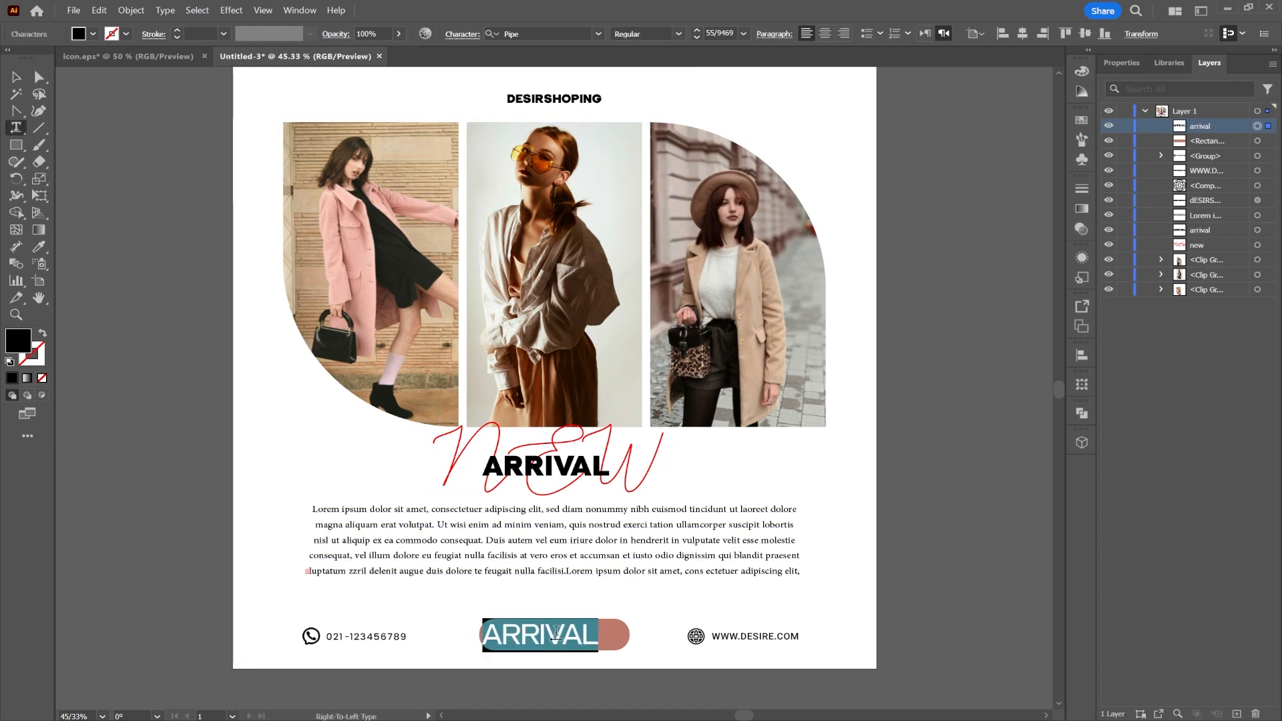
{"action": "type", "text": "gET S"}
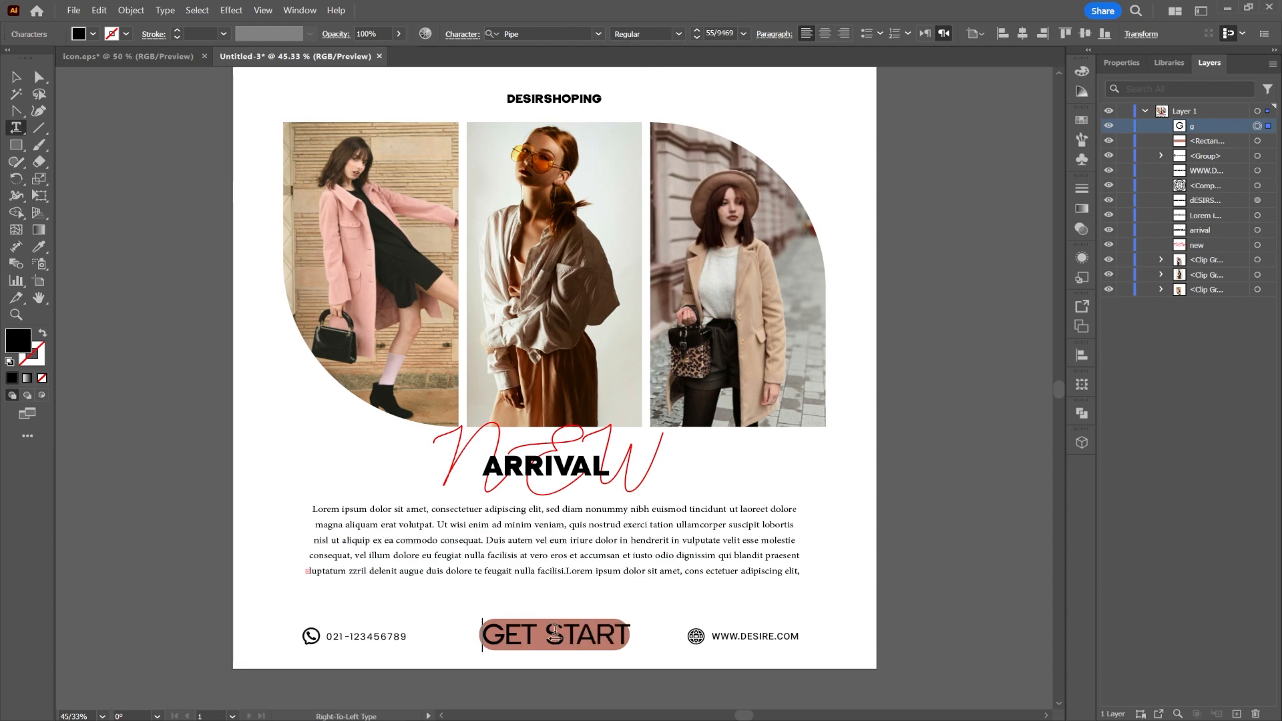
{"action": "type", "text": "TART"}
{"action": "key", "text": "ctrl+a"}
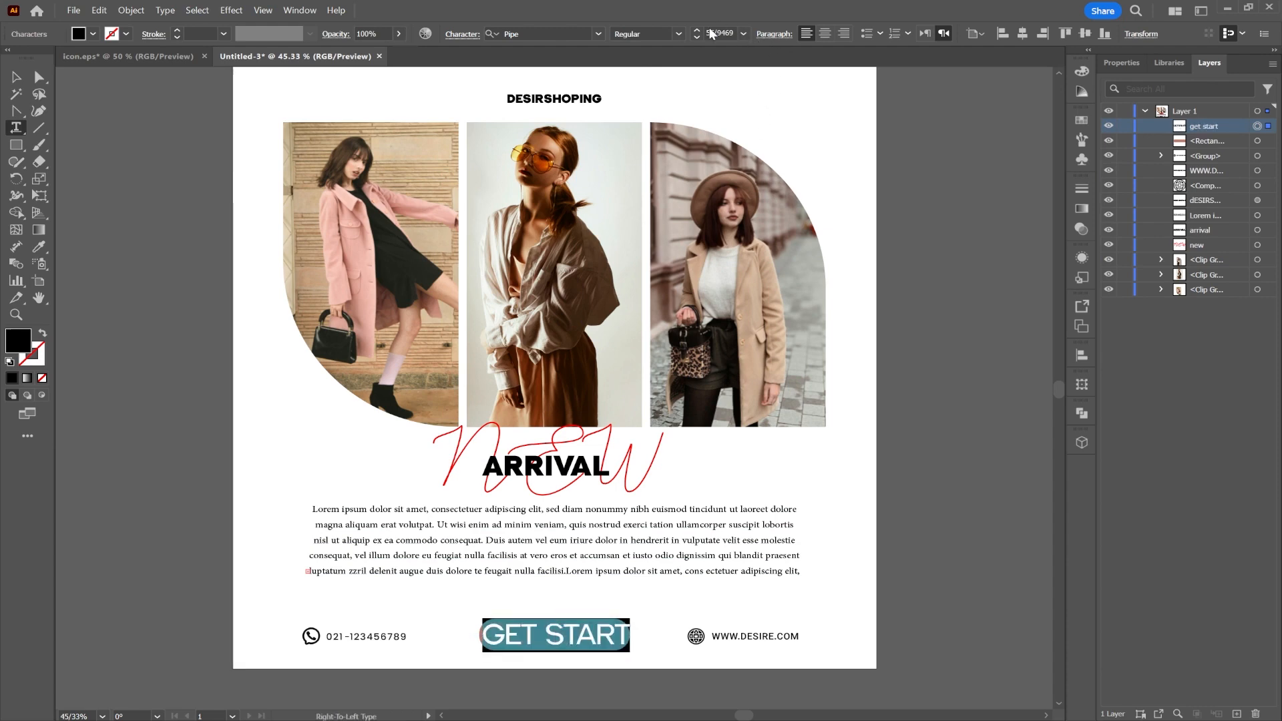
{"action": "left_click", "coordinate": [743, 34]}
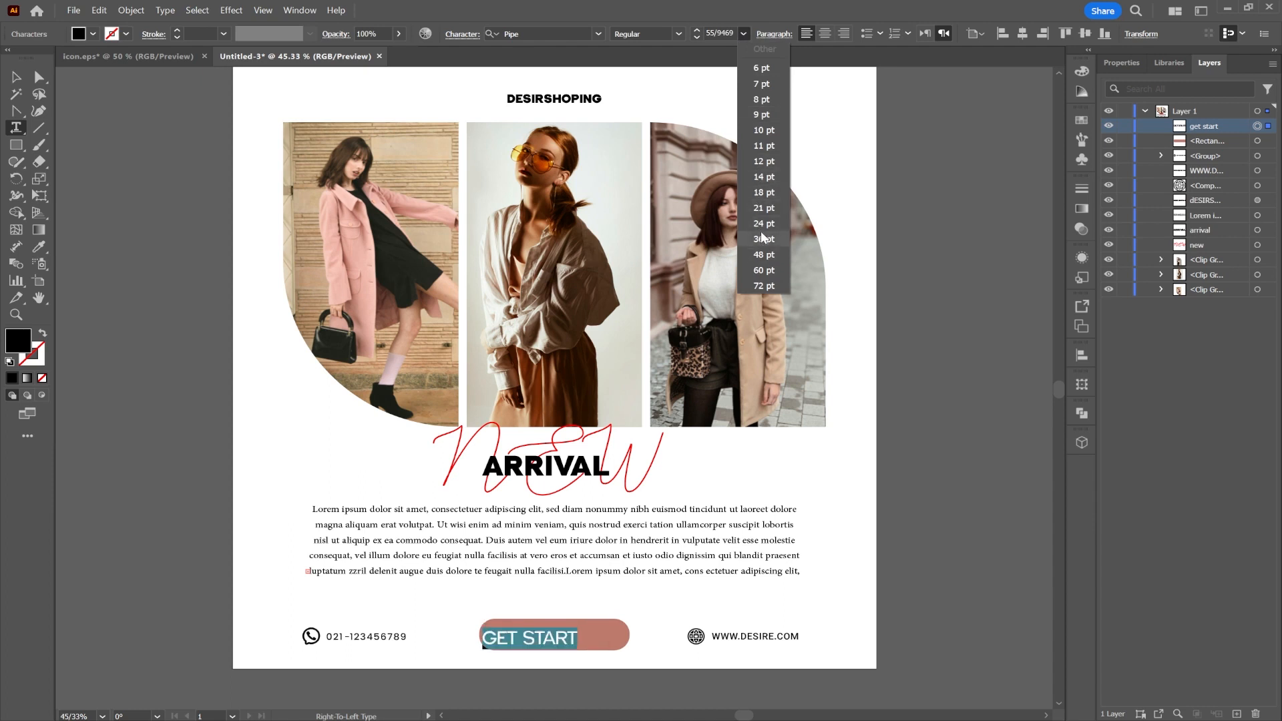
{"action": "left_click", "coordinate": [763, 223]}
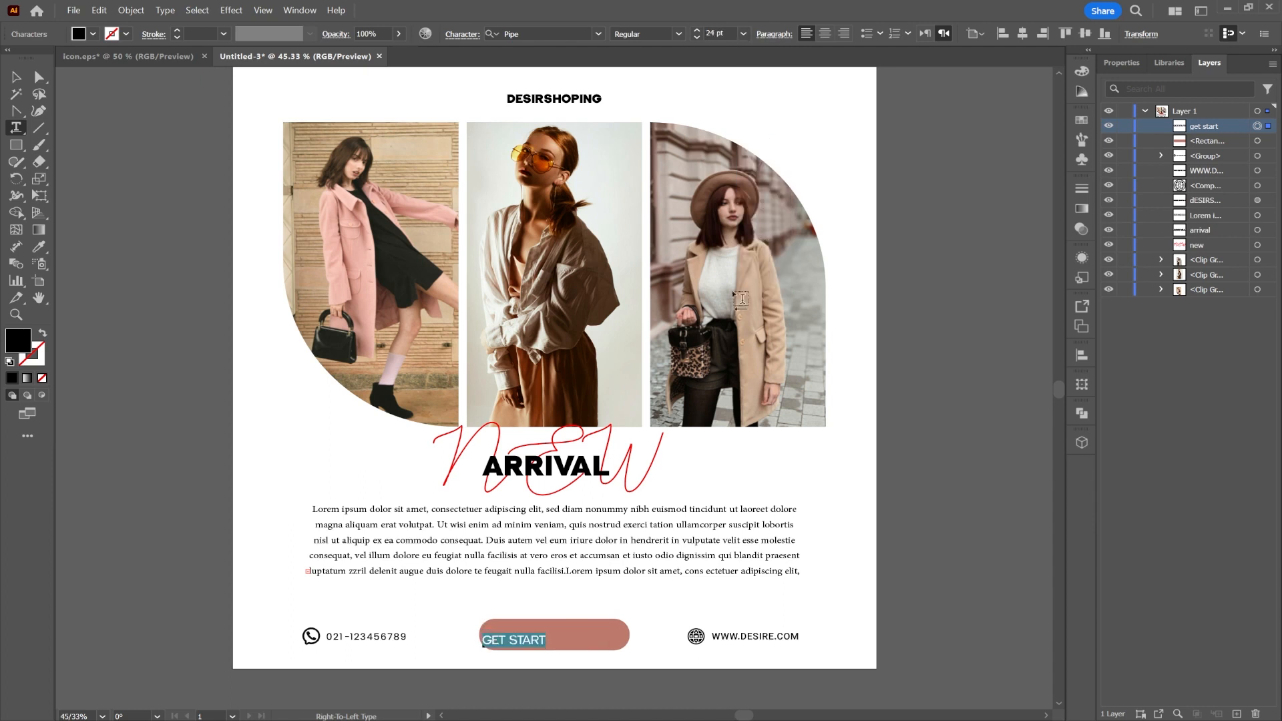
Step: Centre the GET START text on the pink pill and enlarge it proportionally to about 33 pt
{"action": "left_click", "coordinate": [16, 77]}
{"action": "left_click_drag", "start_coordinate": [537, 640], "coordinate": [573, 631]}
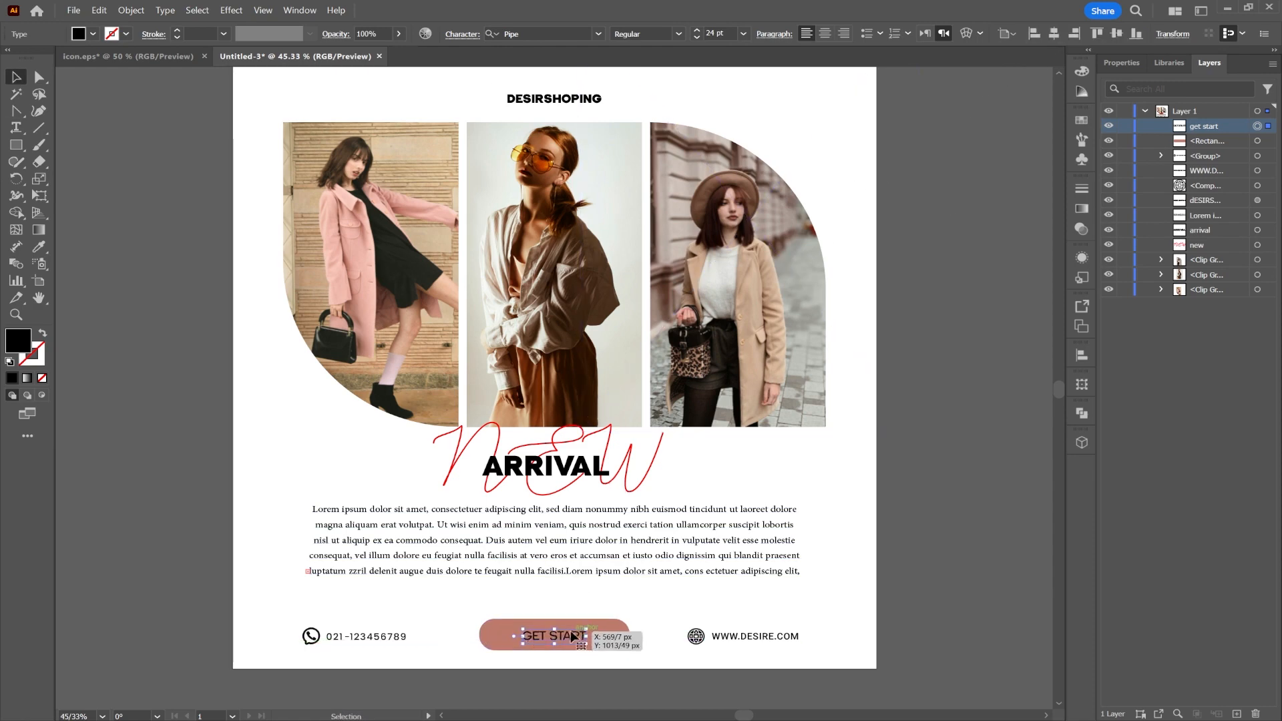
{"action": "left_click_drag", "start_coordinate": [589, 636], "coordinate": [600, 637]}
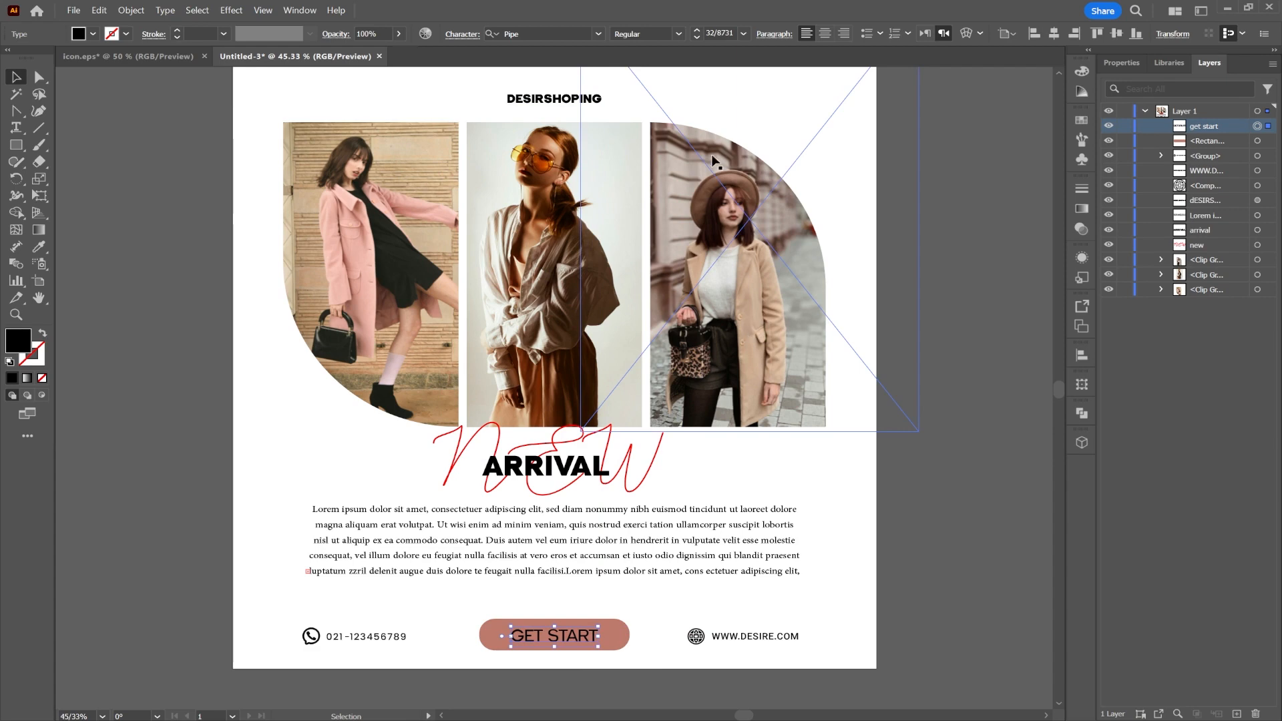
{"action": "left_click", "coordinate": [998, 360]}
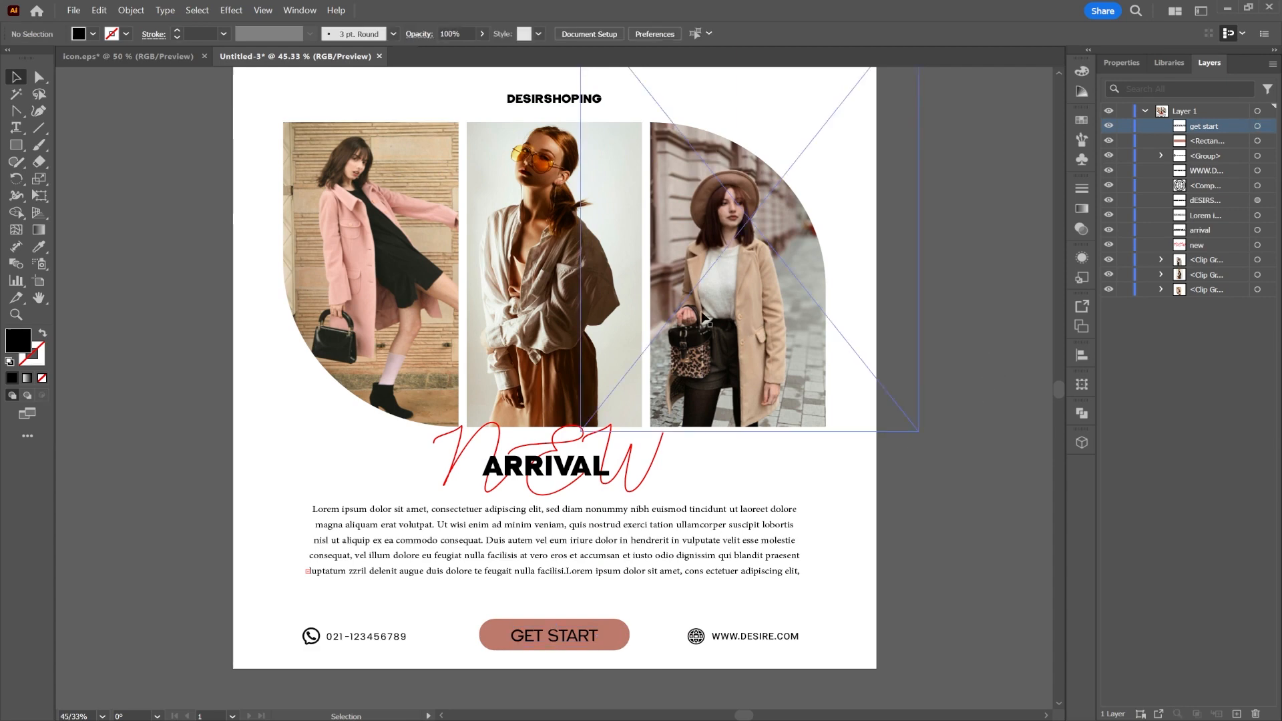
Step: Set the GET START text's tracking to 100 and centre it horizontally on the artboard
{"action": "left_click", "coordinate": [582, 637]}
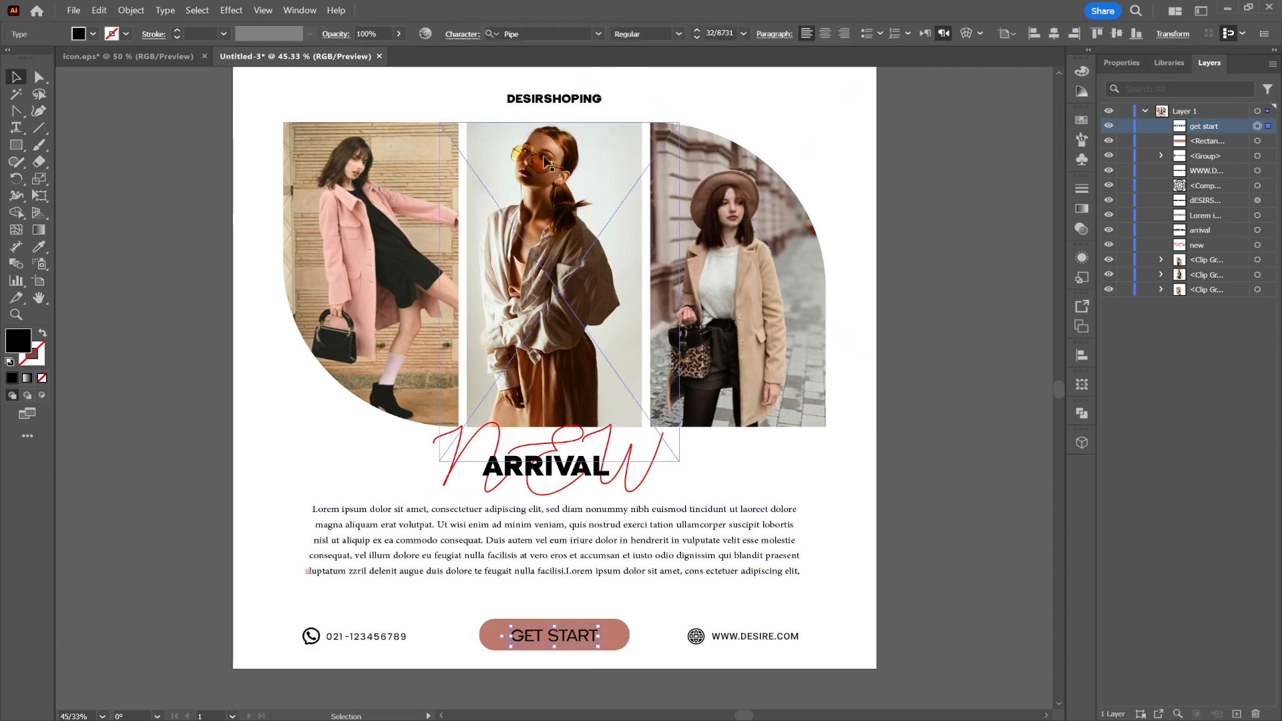
{"action": "left_click", "coordinate": [463, 34]}
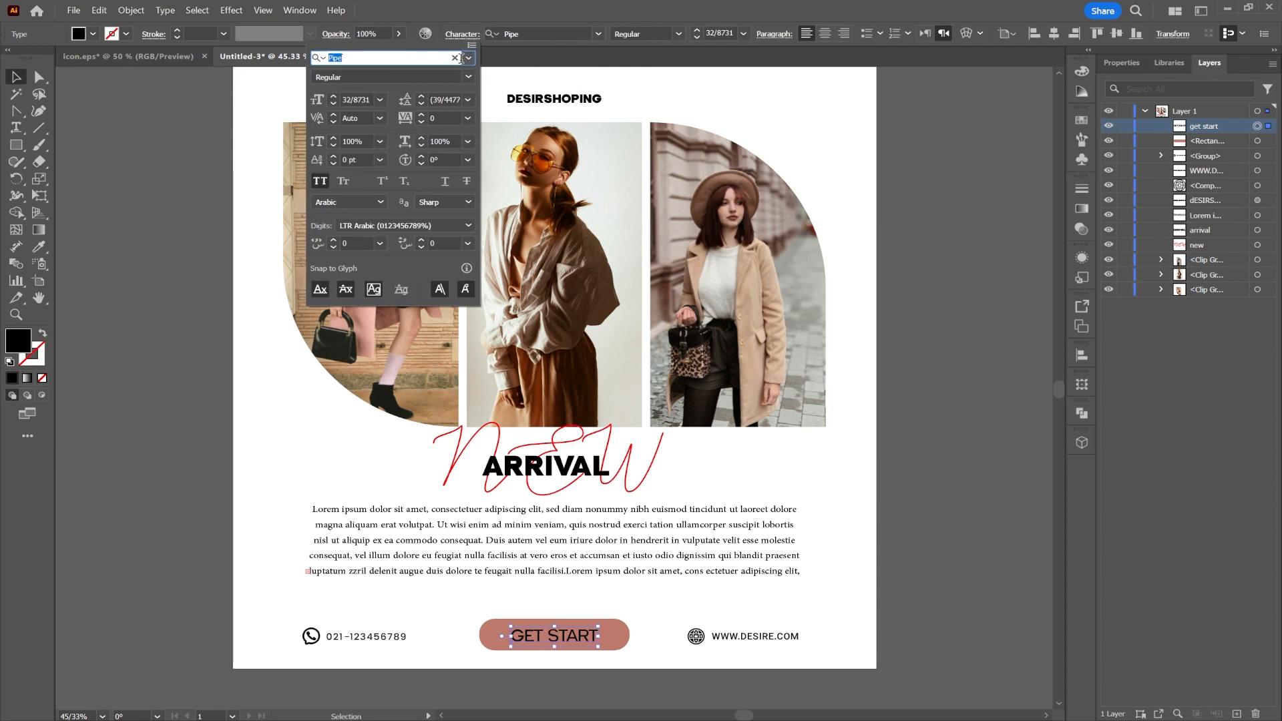
{"action": "left_click", "coordinate": [422, 115]}
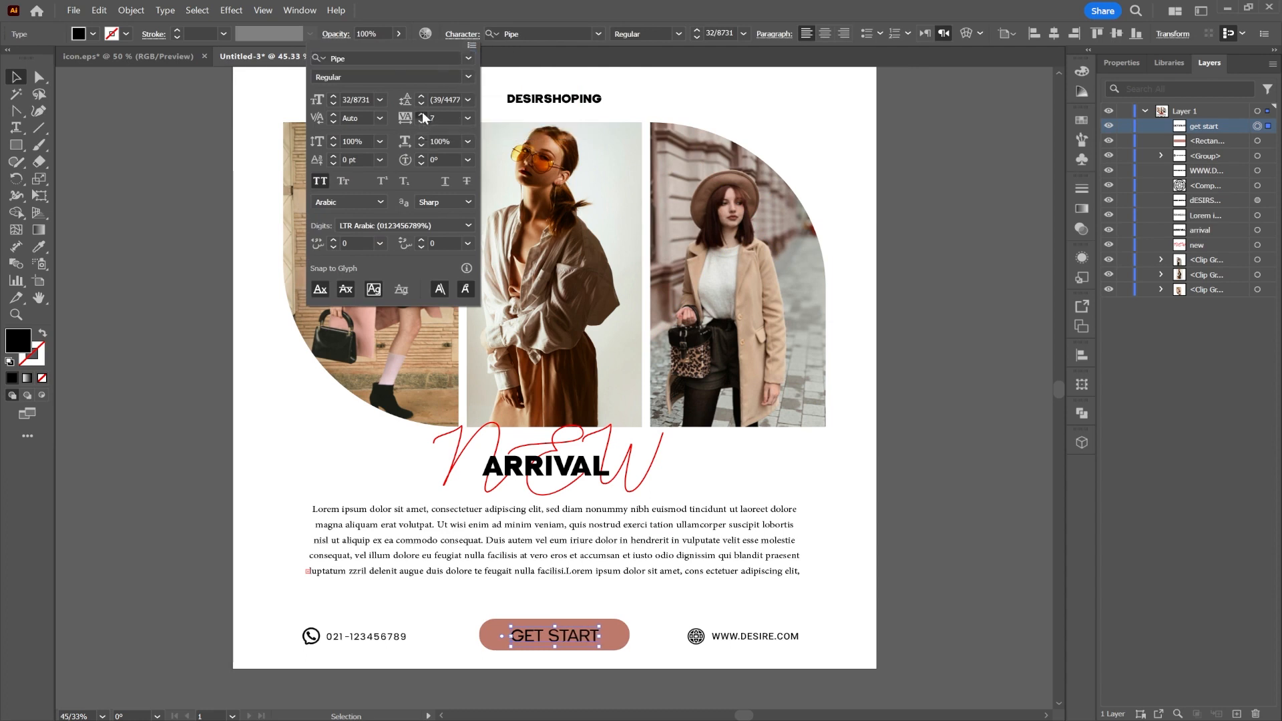
{"action": "left_click", "coordinate": [422, 114]}
{"action": "left_click", "coordinate": [467, 119]}
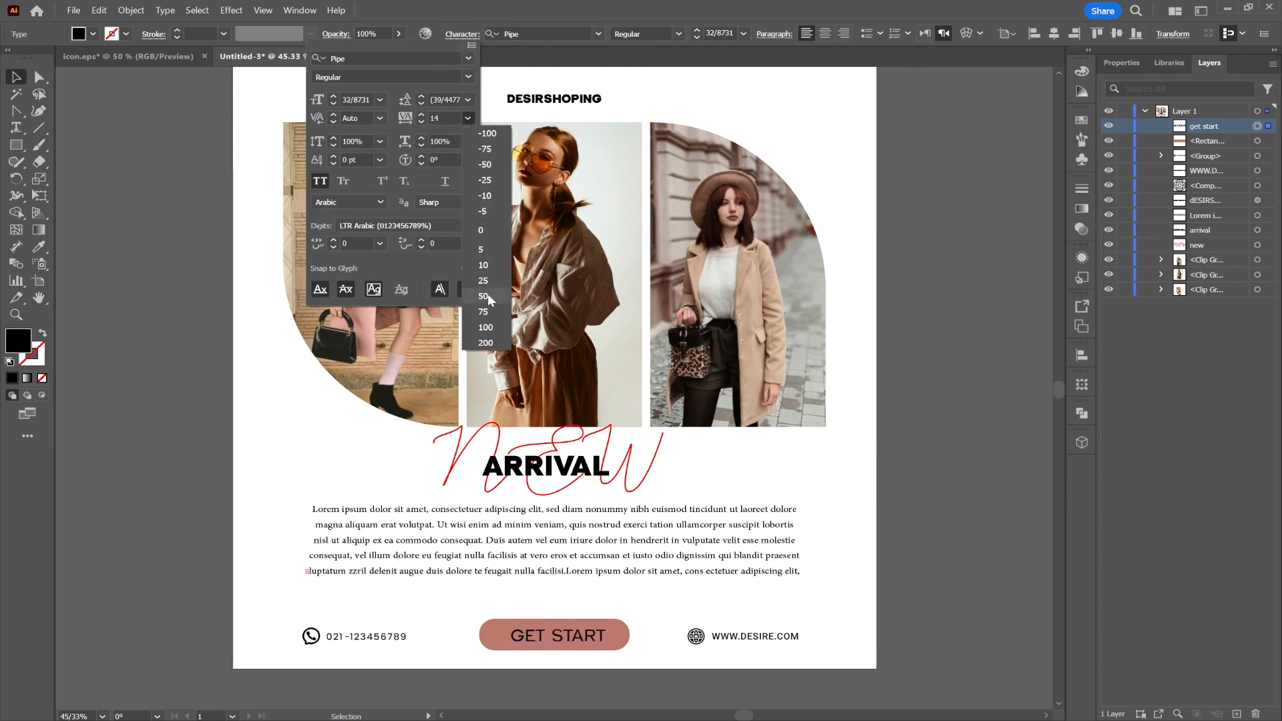
{"action": "left_click", "coordinate": [485, 328]}
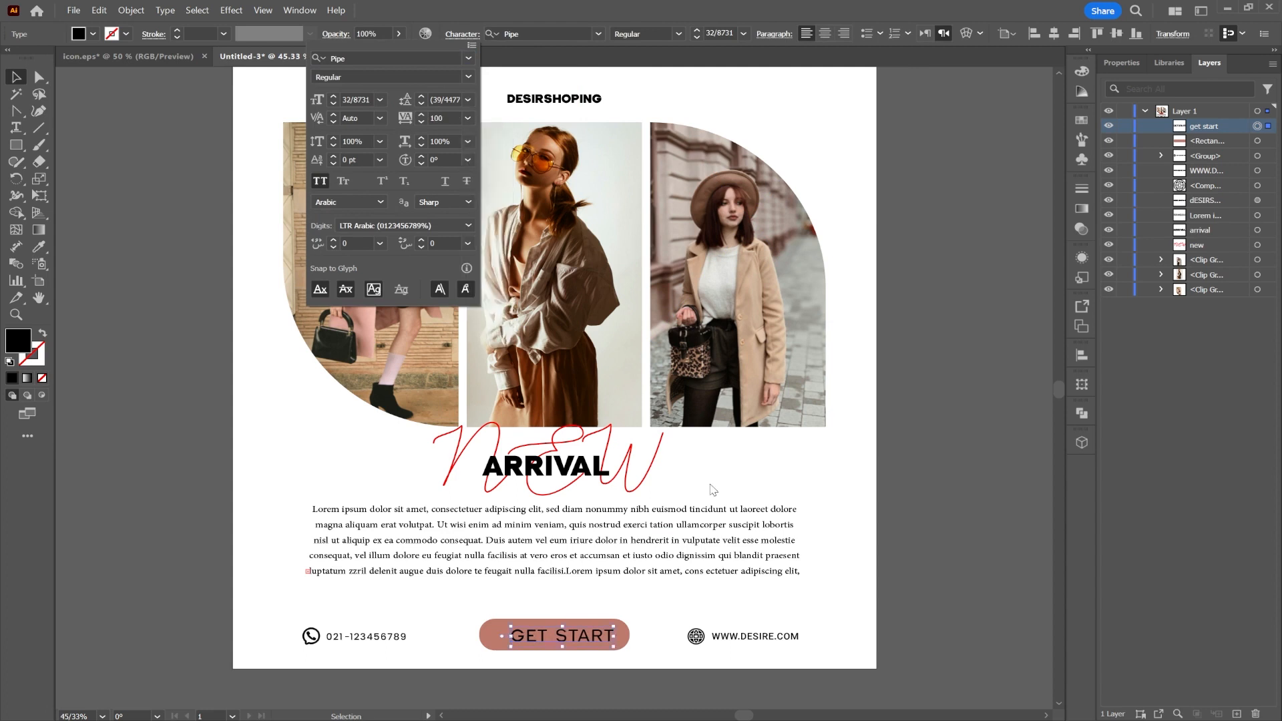
{"action": "left_click", "coordinate": [878, 413]}
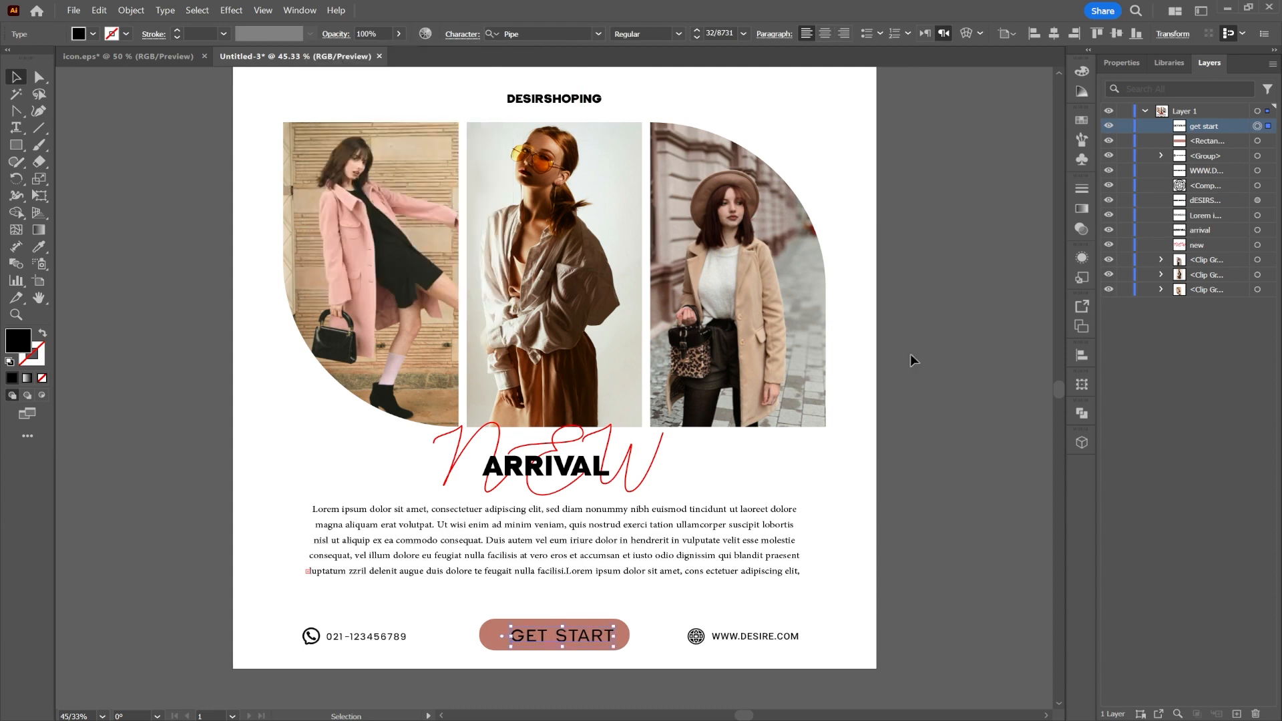
{"action": "left_click", "coordinate": [1055, 33]}
{"action": "left_click", "coordinate": [962, 379]}
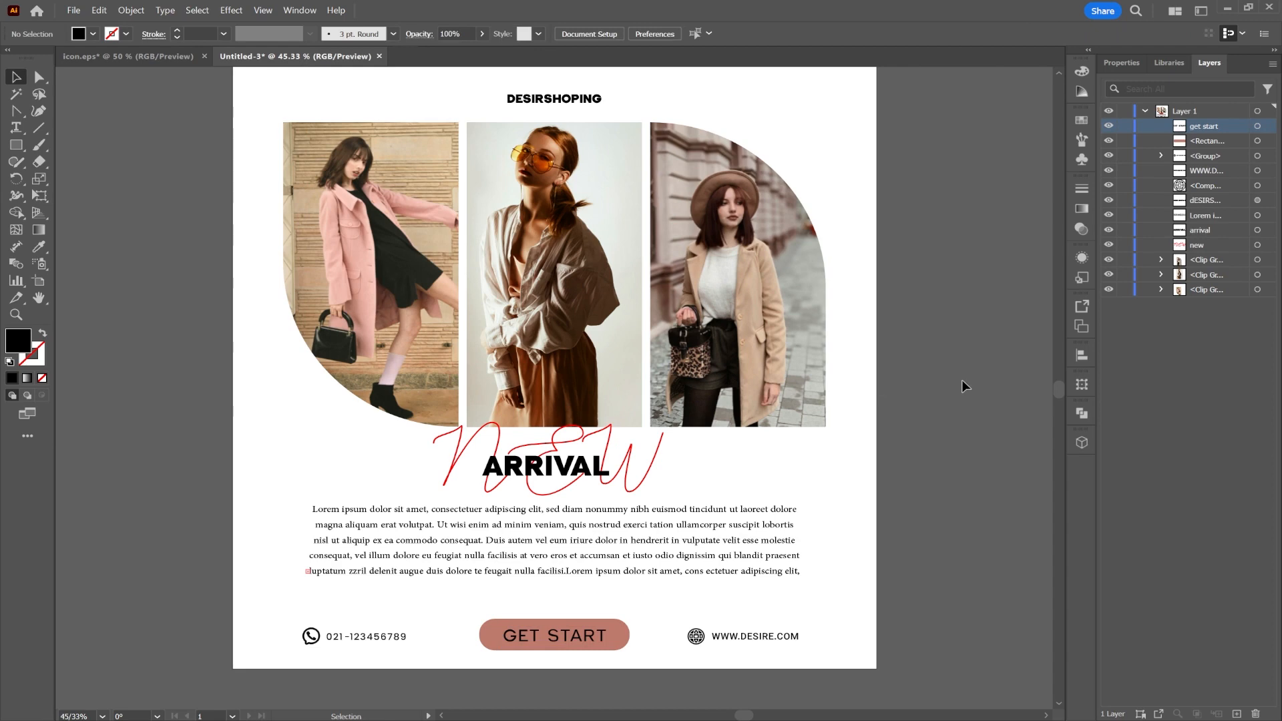
Step: Draw a small black circle about 14 px in diameter in the empty margin left of the first photo
{"action": "right_click", "coordinate": [17, 143]}
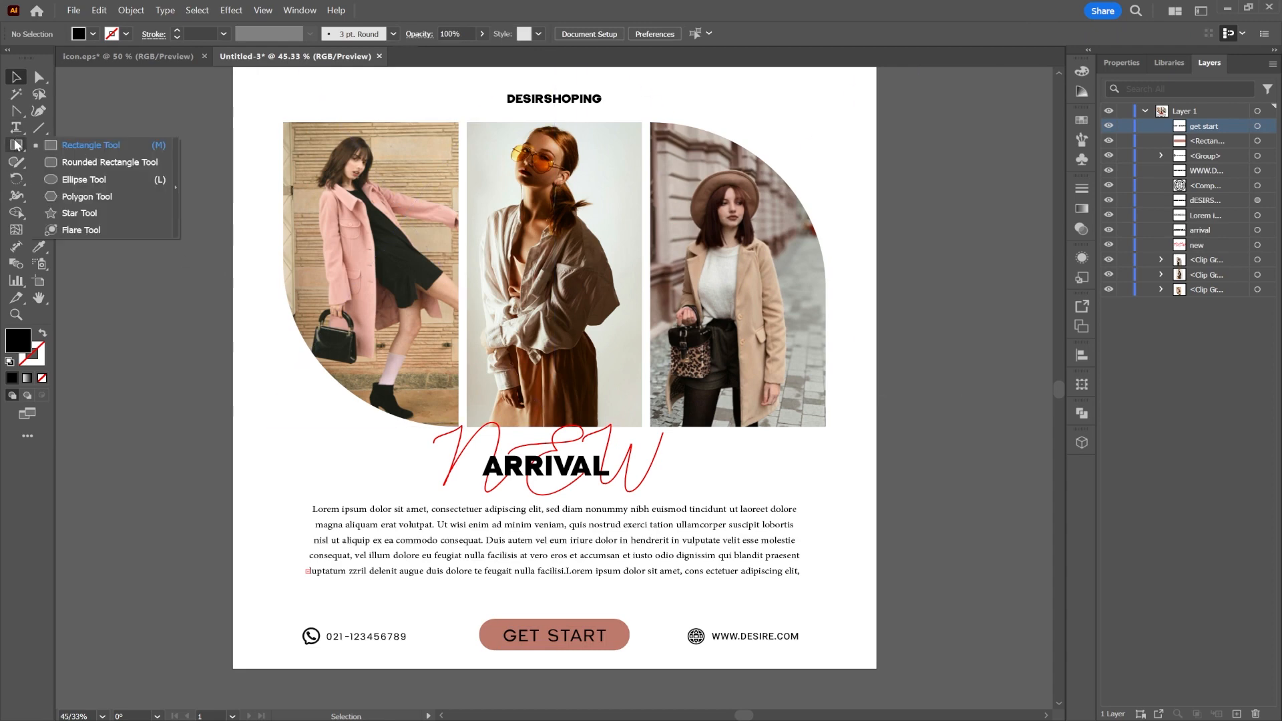
{"action": "left_click", "coordinate": [53, 177]}
{"action": "scroll", "coordinate": [260, 421], "scroll_direction": "up", "scroll_amount": 3}
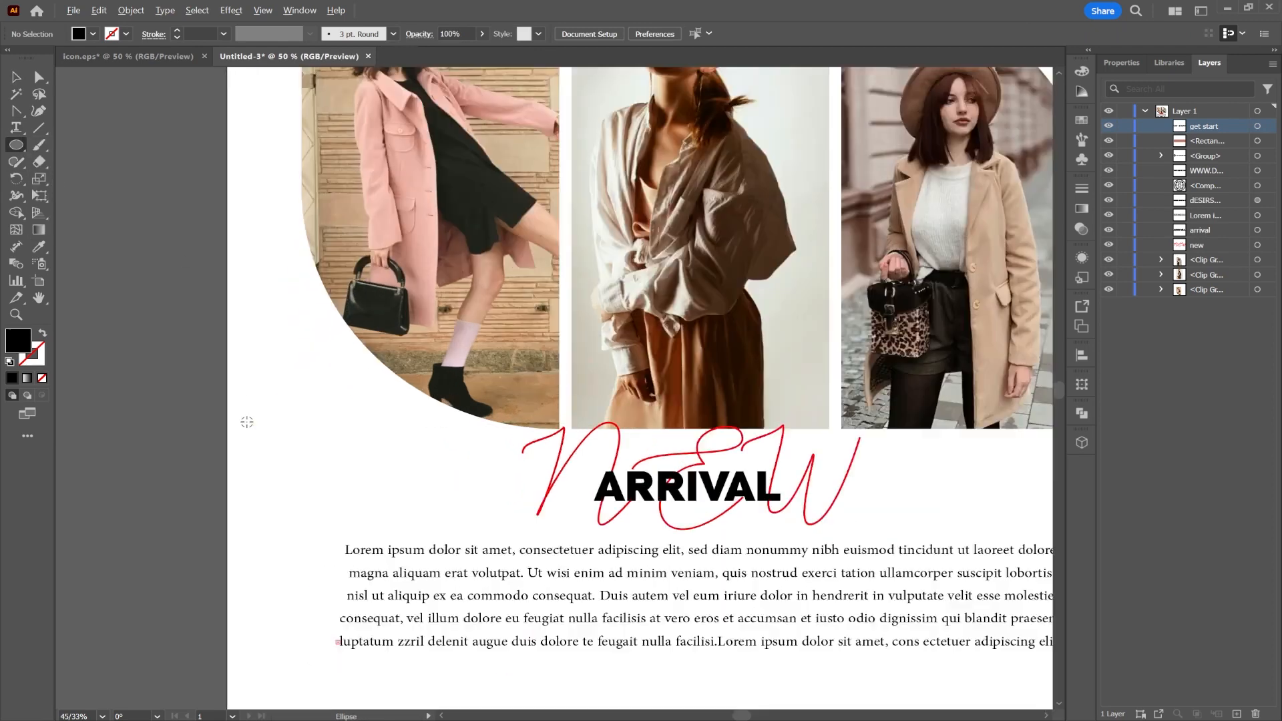
{"action": "left_click_drag", "start_coordinate": [263, 342], "coordinate": [273, 352]}
{"action": "scroll", "coordinate": [375, 420], "scroll_direction": "down", "scroll_amount": 1}
{"action": "scroll", "coordinate": [376, 419], "scroll_direction": "down", "scroll_amount": 1}
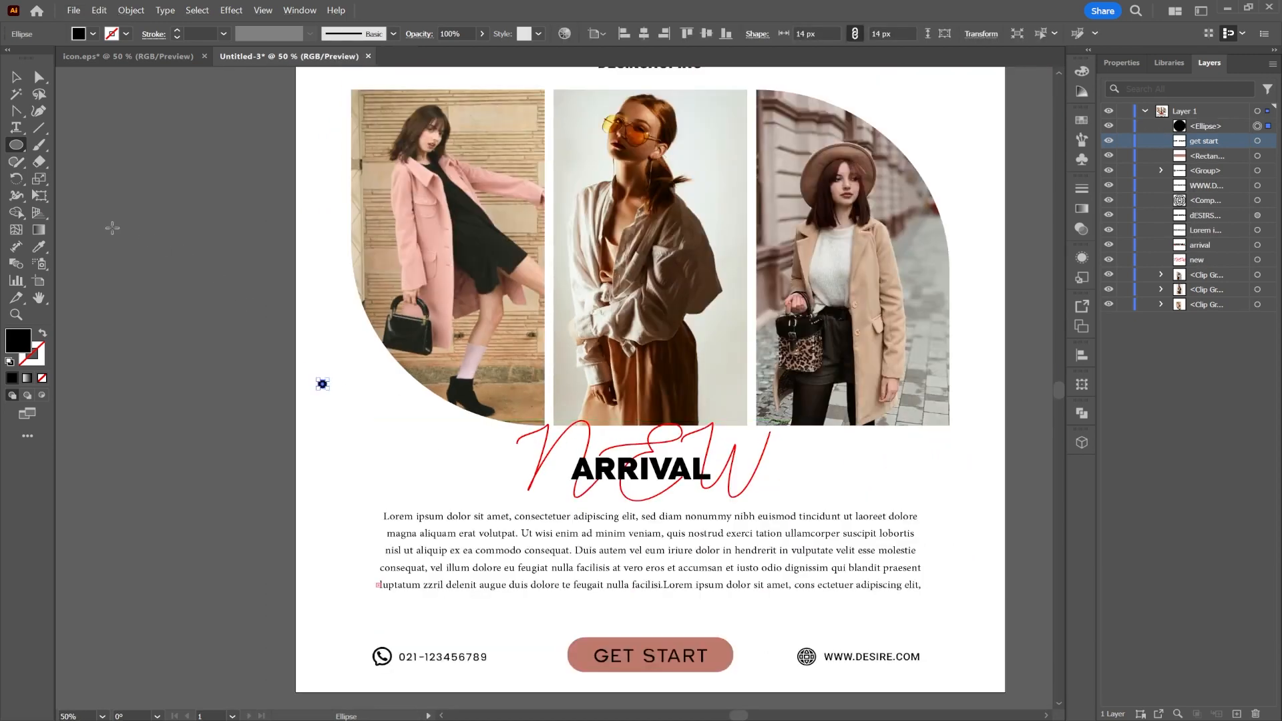
Step: Match the small circle's fill to the pink of the GET START pill
{"action": "left_click", "coordinate": [41, 247]}
{"action": "left_click", "coordinate": [577, 645]}
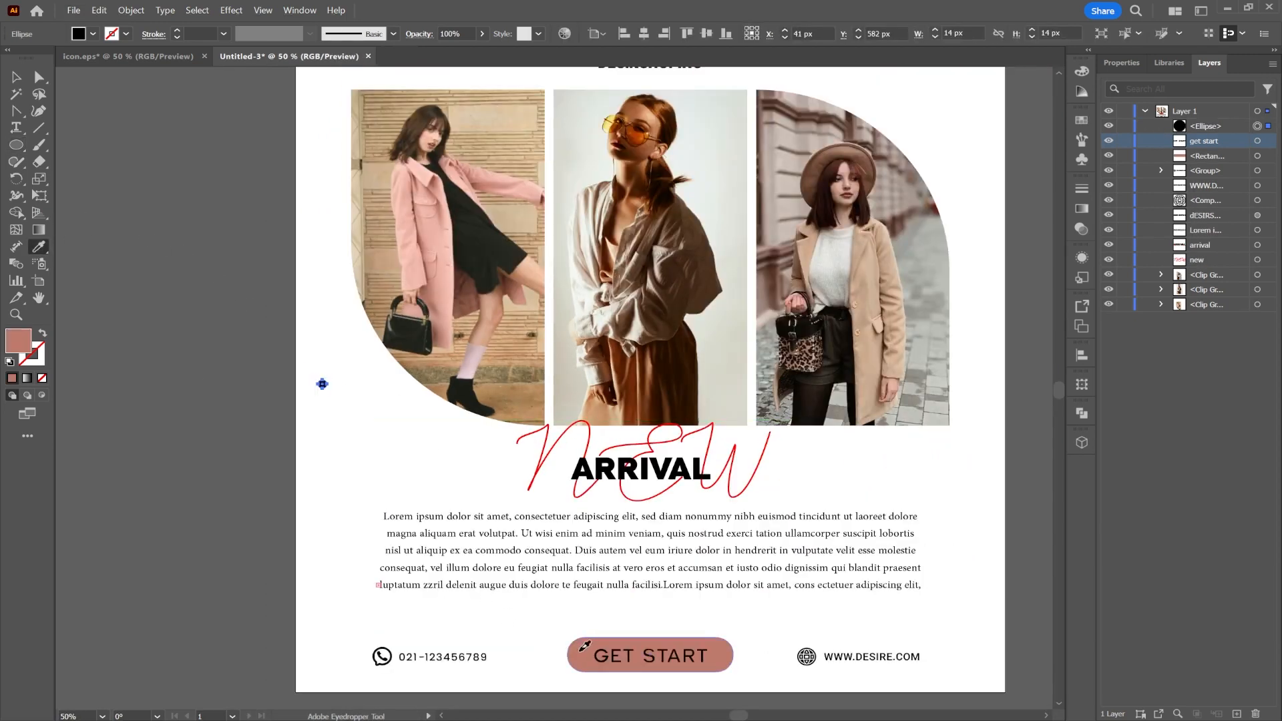
{"action": "left_click", "coordinate": [16, 77]}
Step: Duplicate the circle downwards into a column of four evenly spaced dots and group them
{"action": "scroll", "coordinate": [323, 403], "scroll_direction": "up", "scroll_amount": 3}
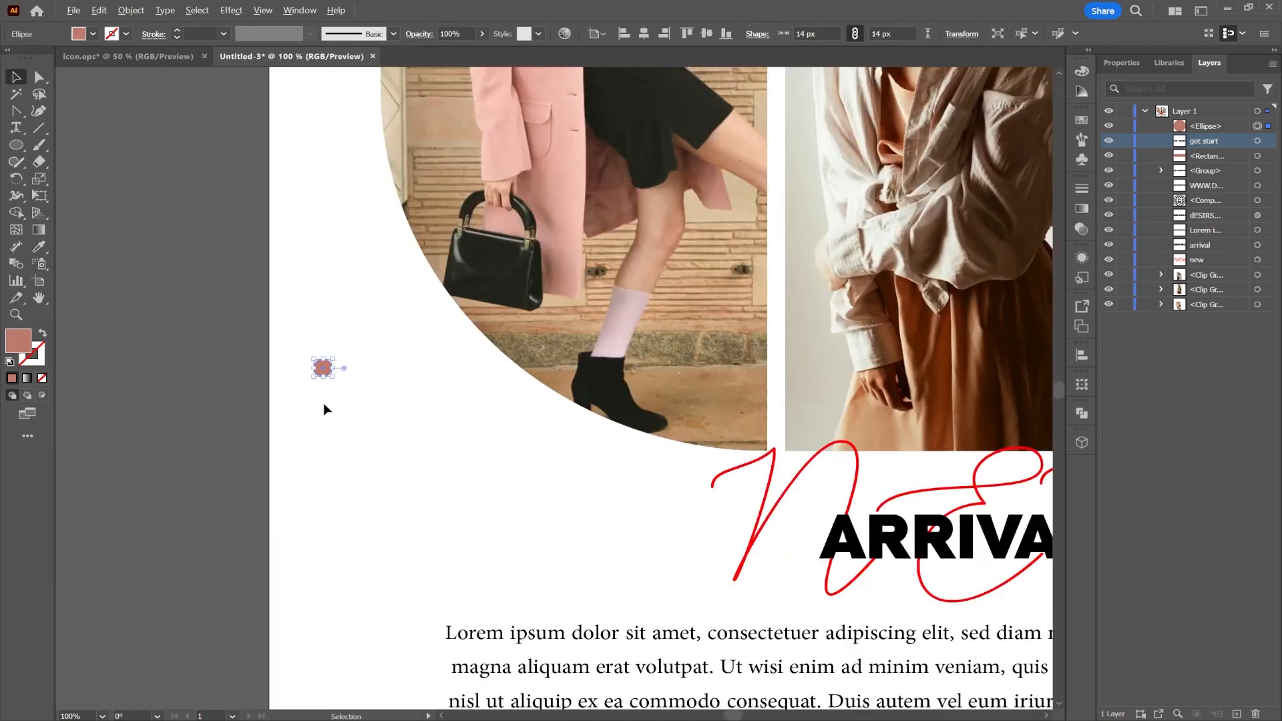
{"action": "left_click_drag", "start_coordinate": [329, 349], "coordinate": [381, 366]}
{"action": "key", "text": "ctrl+d"}
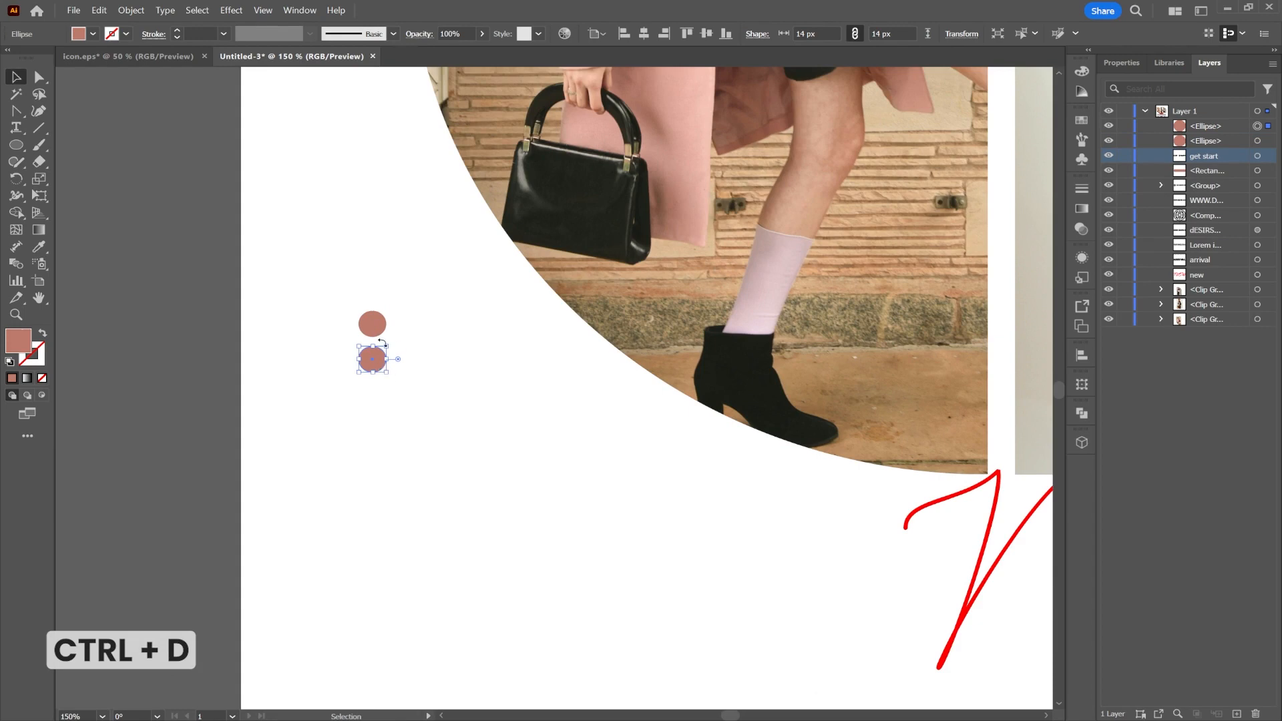
{"action": "key", "text": "ctrl+d"}
{"action": "key", "text": "ctrl+d"}
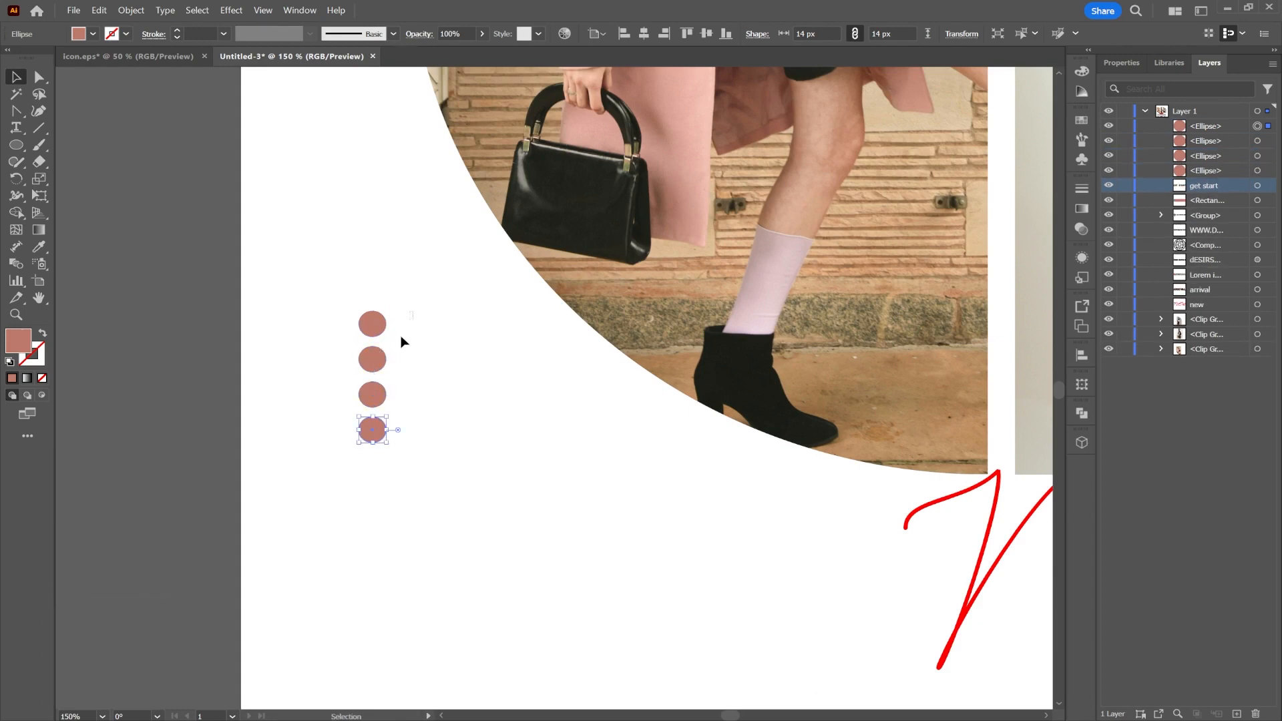
{"action": "left_click_drag", "start_coordinate": [403, 341], "coordinate": [358, 467]}
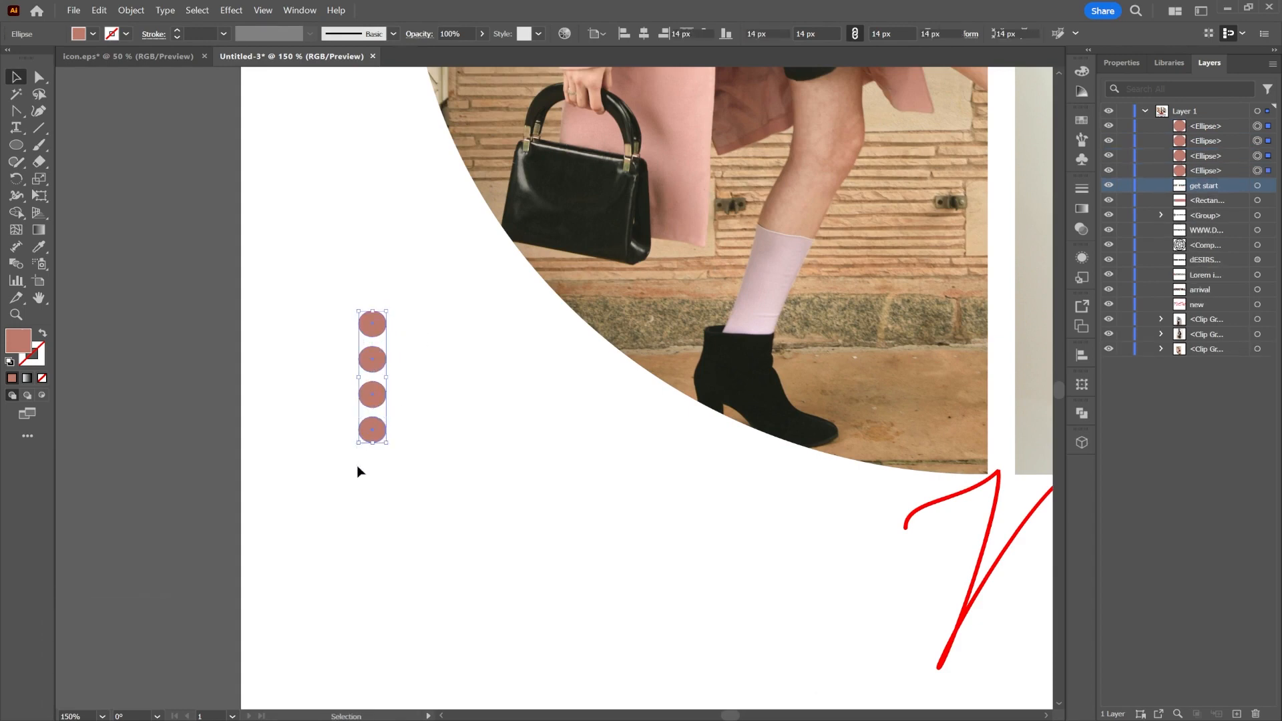
{"action": "right_click", "coordinate": [377, 397]}
{"action": "left_click", "coordinate": [427, 464]}
Step: Copy the dot group to the upper corner beside the third photo and move the original group slightly down
{"action": "scroll", "coordinate": [472, 467], "scroll_direction": "down", "scroll_amount": 4}
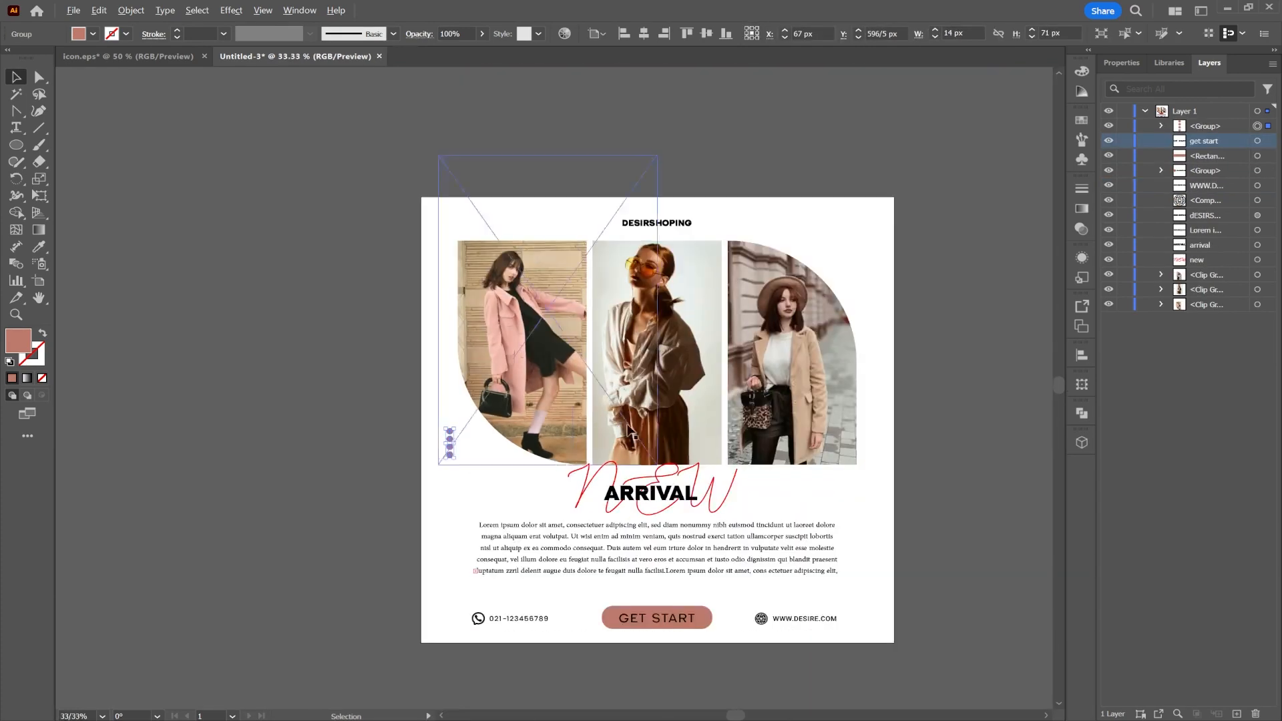
{"action": "left_click_drag", "start_coordinate": [627, 426], "coordinate": [498, 442]}
{"action": "left_click_drag", "start_coordinate": [325, 460], "coordinate": [730, 271]}
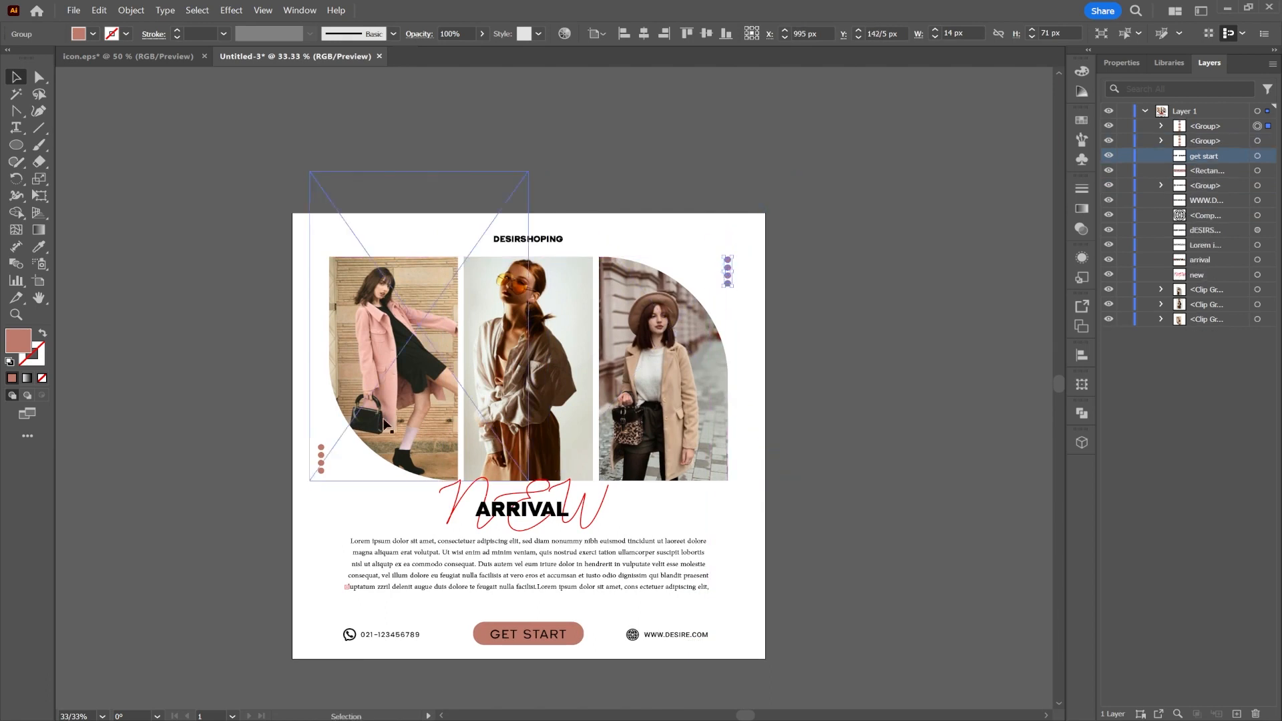
{"action": "left_click_drag", "start_coordinate": [321, 467], "coordinate": [321, 472]}
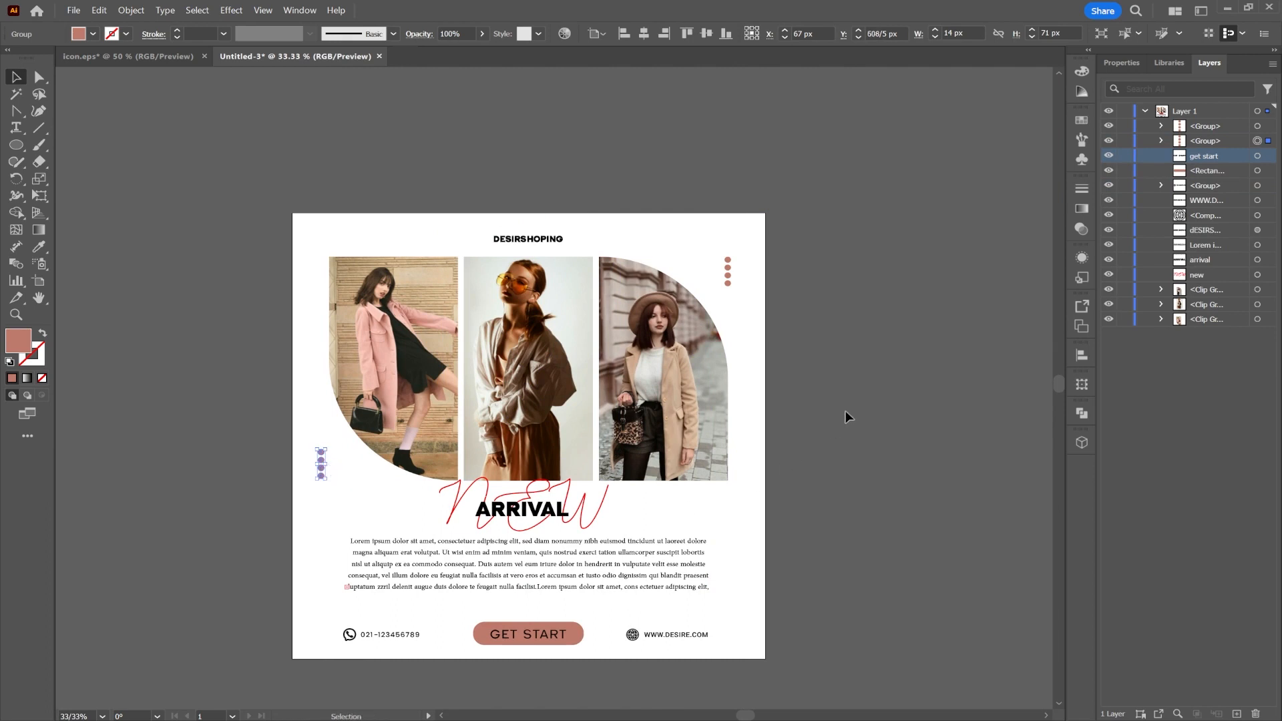
Step: Apply a Multiply drop shadow to the third photo with 40% opacity, 0 px X offset, 7 px Y offset and 5 px blur
{"action": "left_click", "coordinate": [668, 301]}
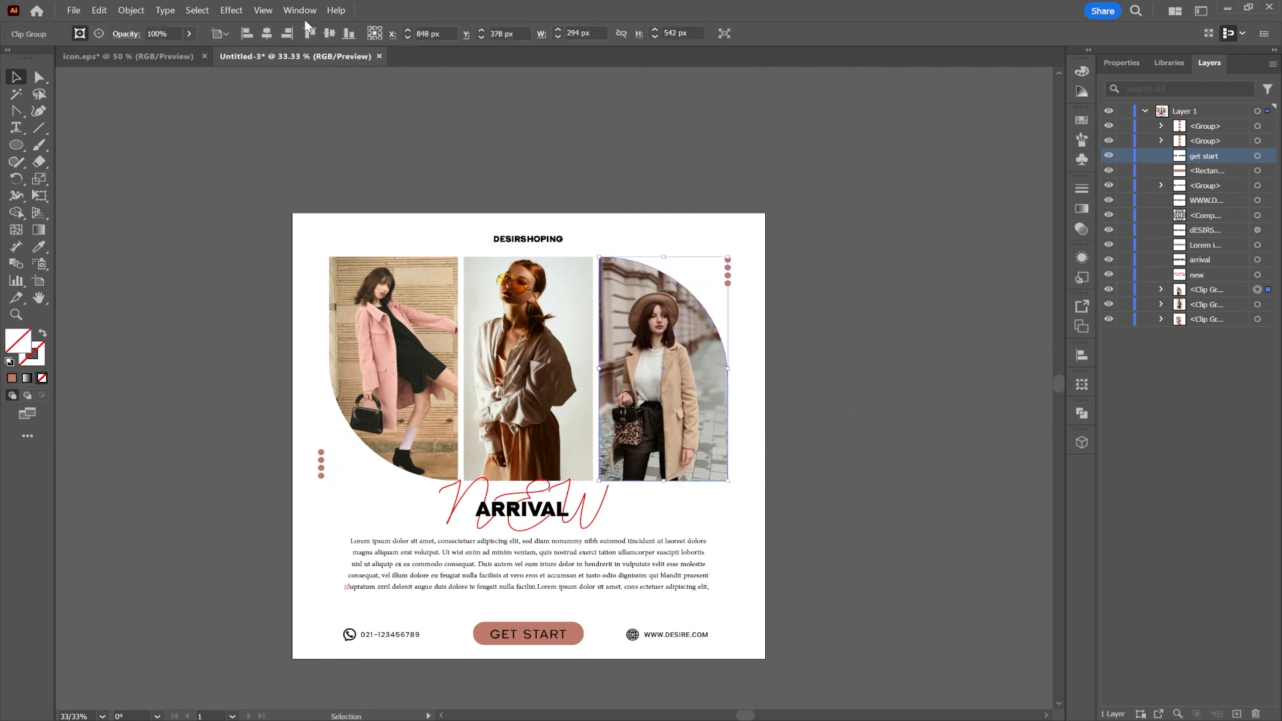
{"action": "left_click", "coordinate": [231, 10]}
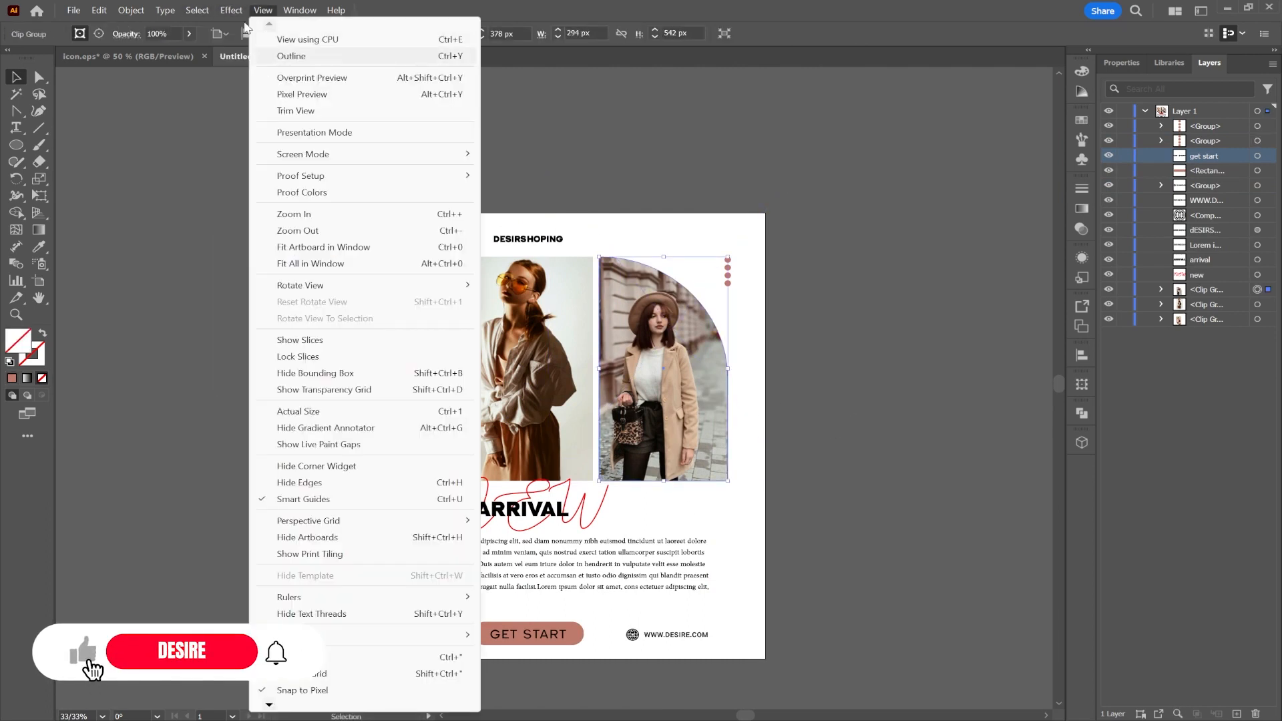
{"action": "mouse_move", "coordinate": [338, 194]}
{"action": "left_click", "coordinate": [440, 194]}
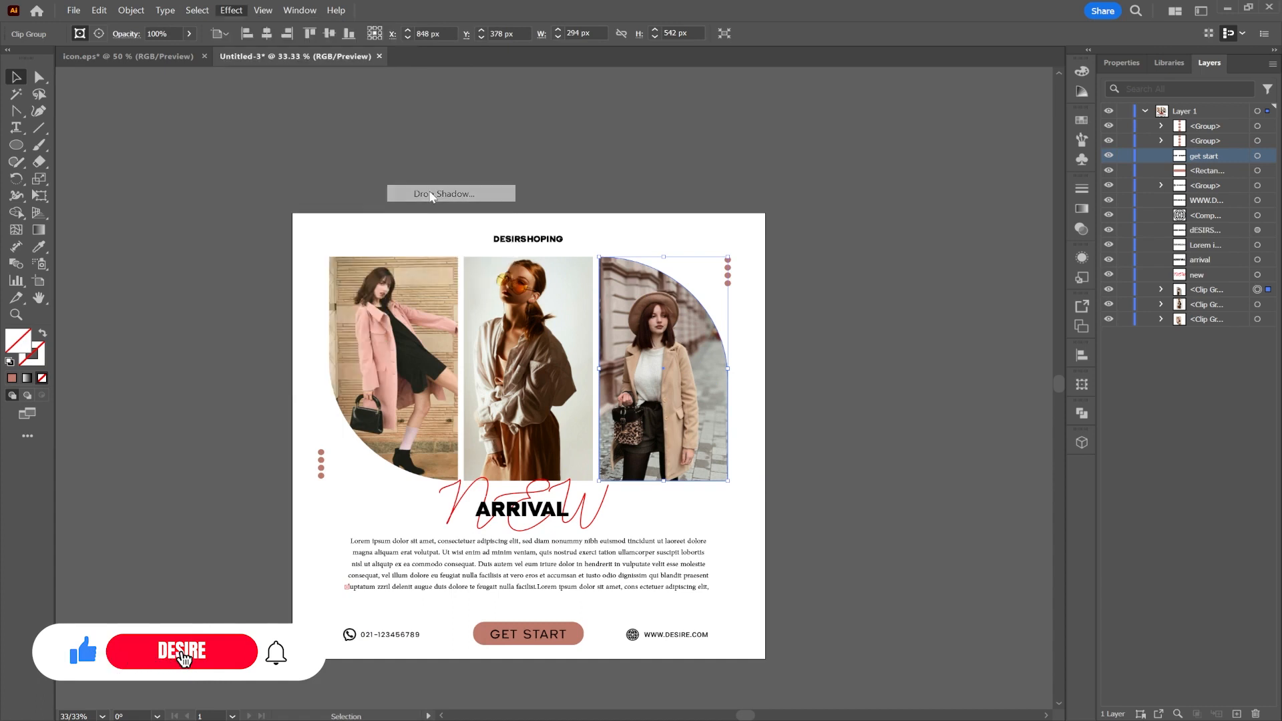
{"action": "left_click", "coordinate": [893, 302]}
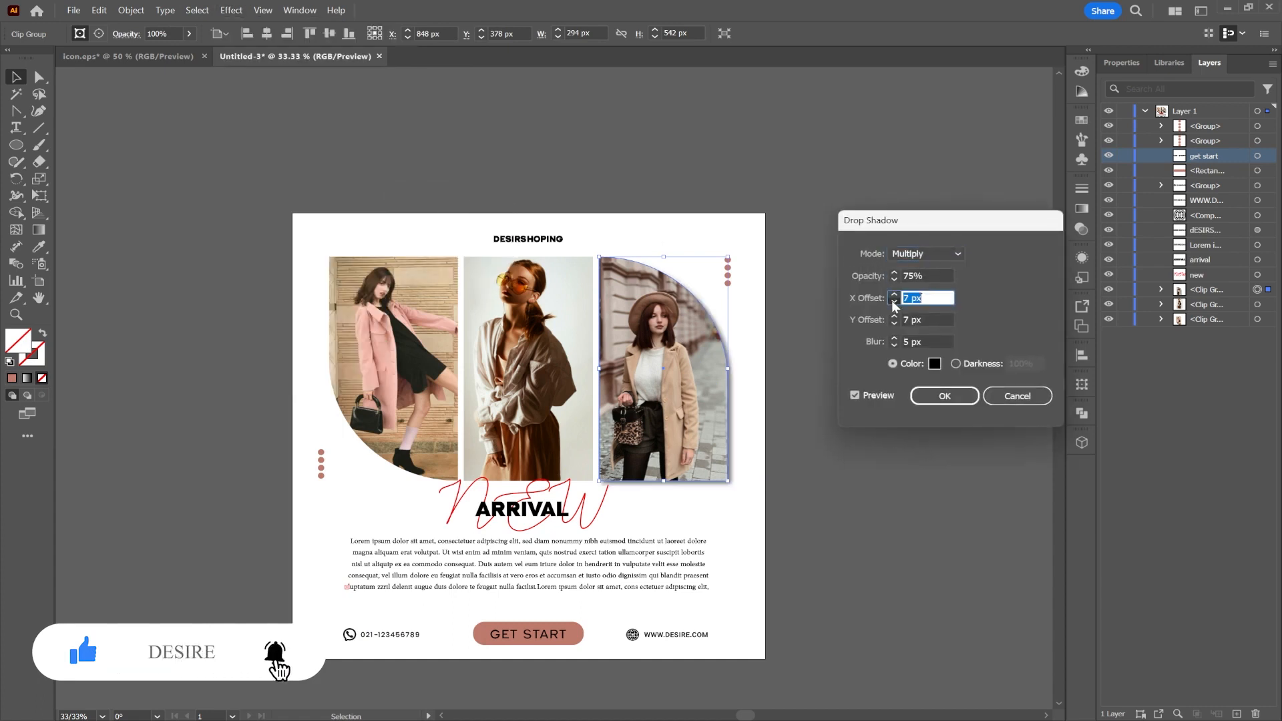
{"action": "left_click", "coordinate": [894, 301]}
{"action": "left_click", "coordinate": [894, 302]}
{"action": "left_click", "coordinate": [894, 302]}
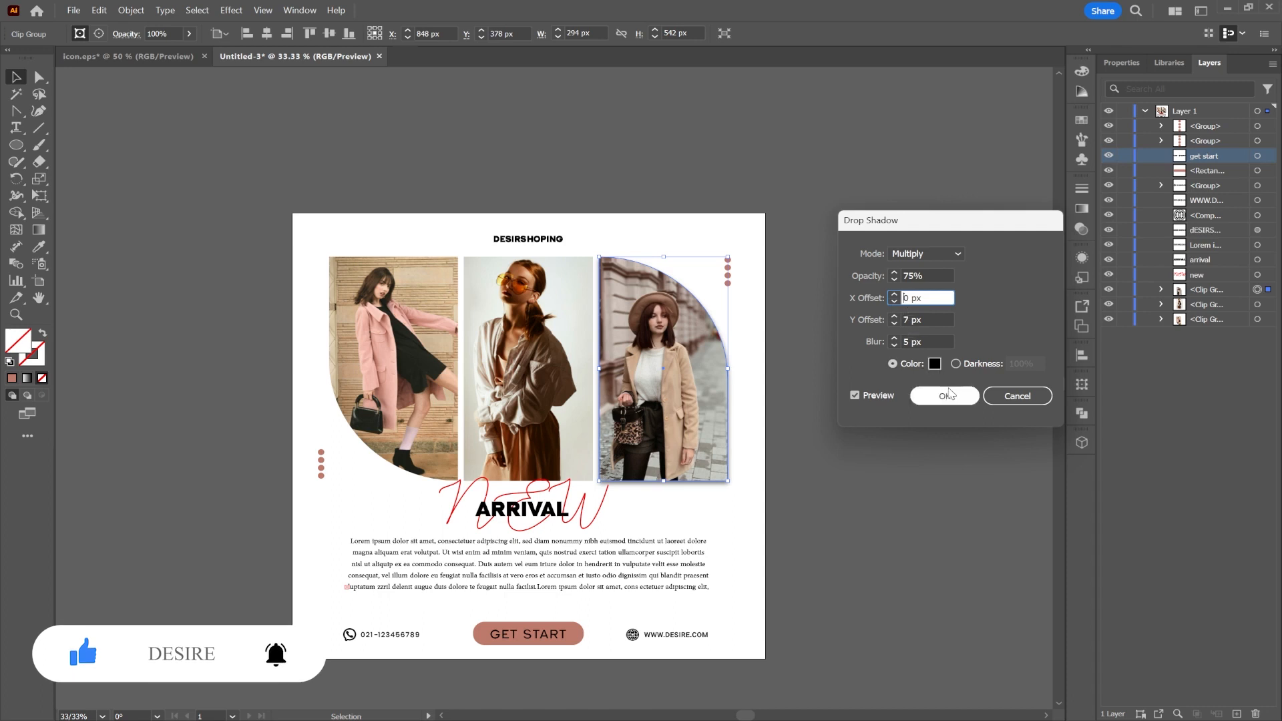
{"action": "left_click", "coordinate": [917, 275]}
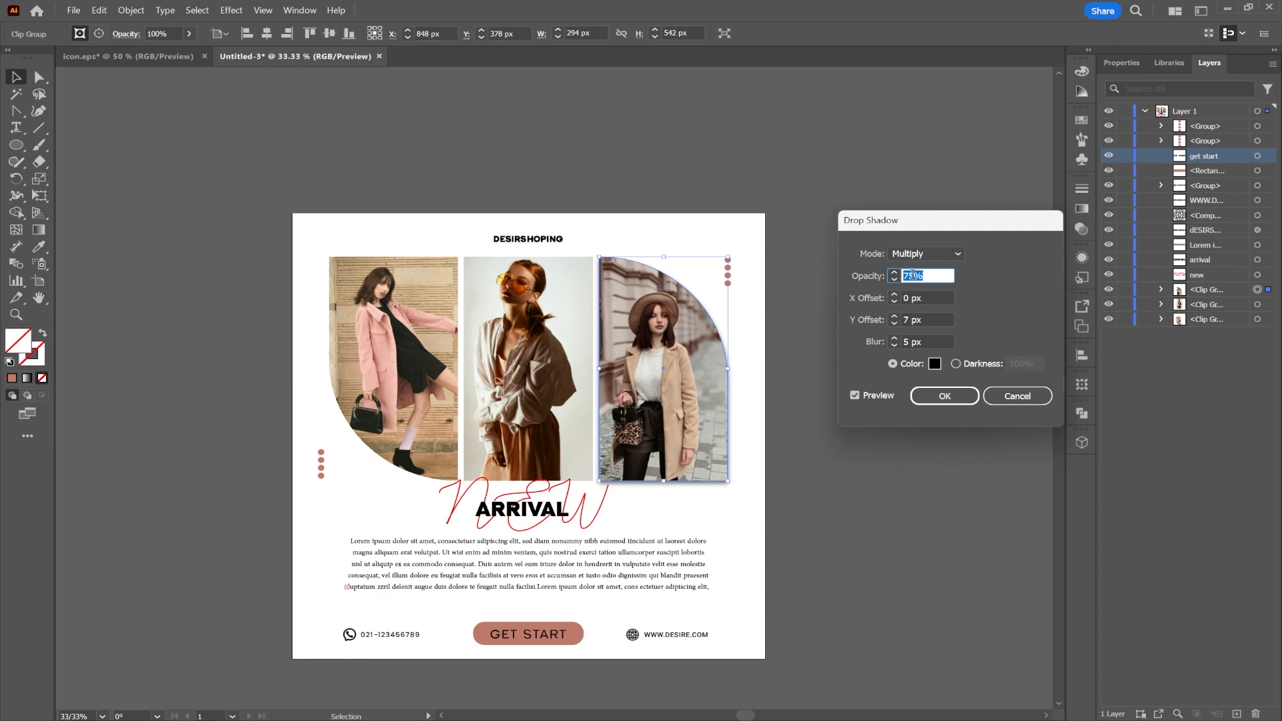
{"action": "left_click", "coordinate": [930, 297]}
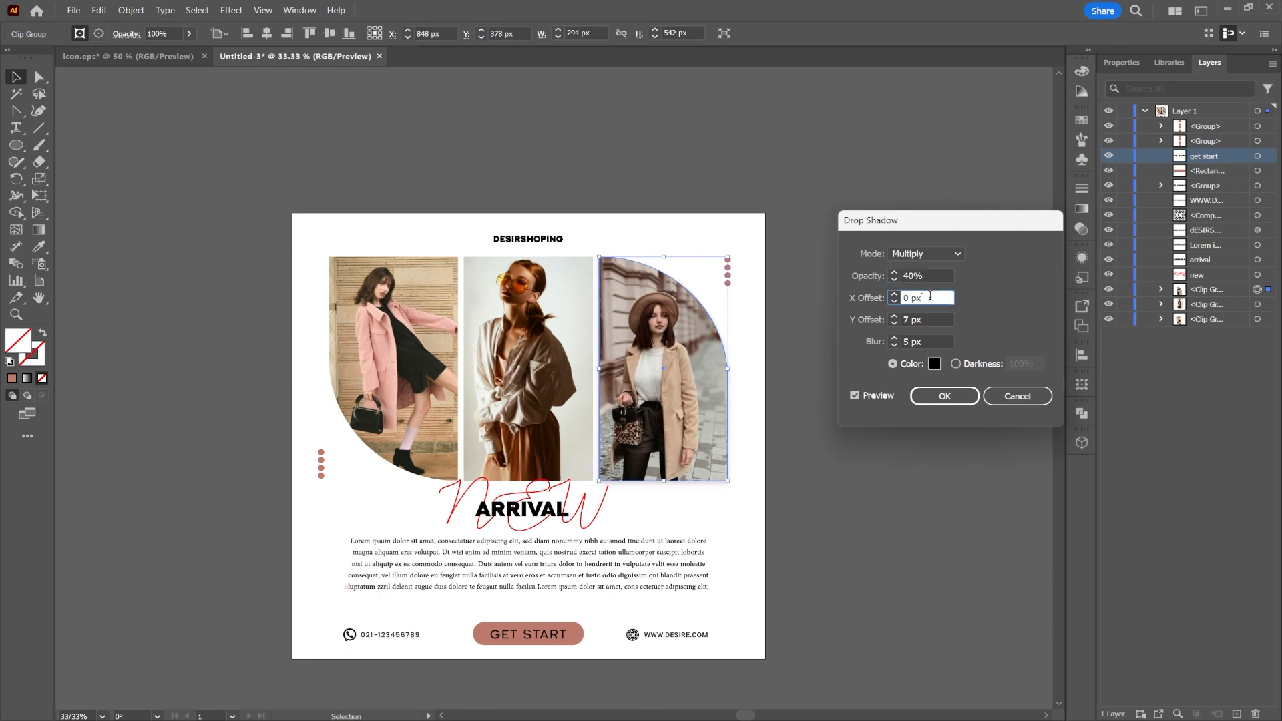
{"action": "left_click", "coordinate": [944, 395]}
Step: Apply the same drop shadow to the middle photo and the first photo
{"action": "left_click", "coordinate": [512, 344]}
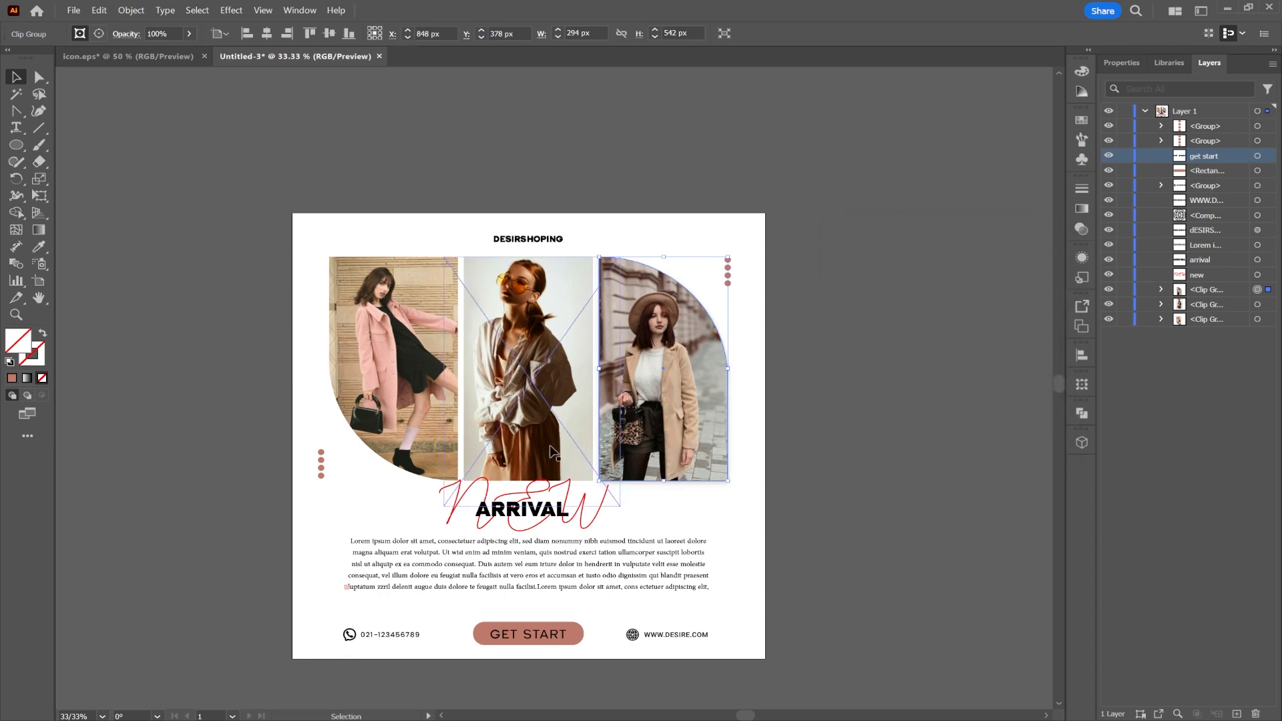
{"action": "left_click", "coordinate": [244, 10]}
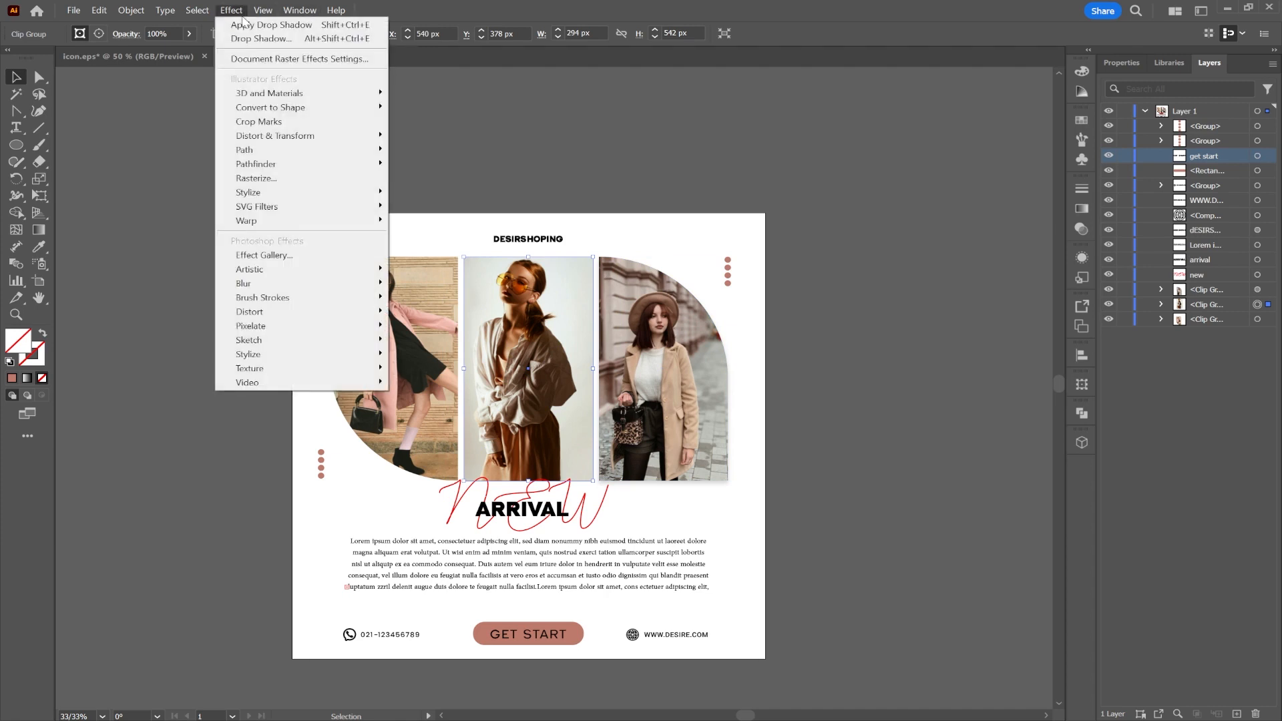
{"action": "left_click", "coordinate": [276, 26]}
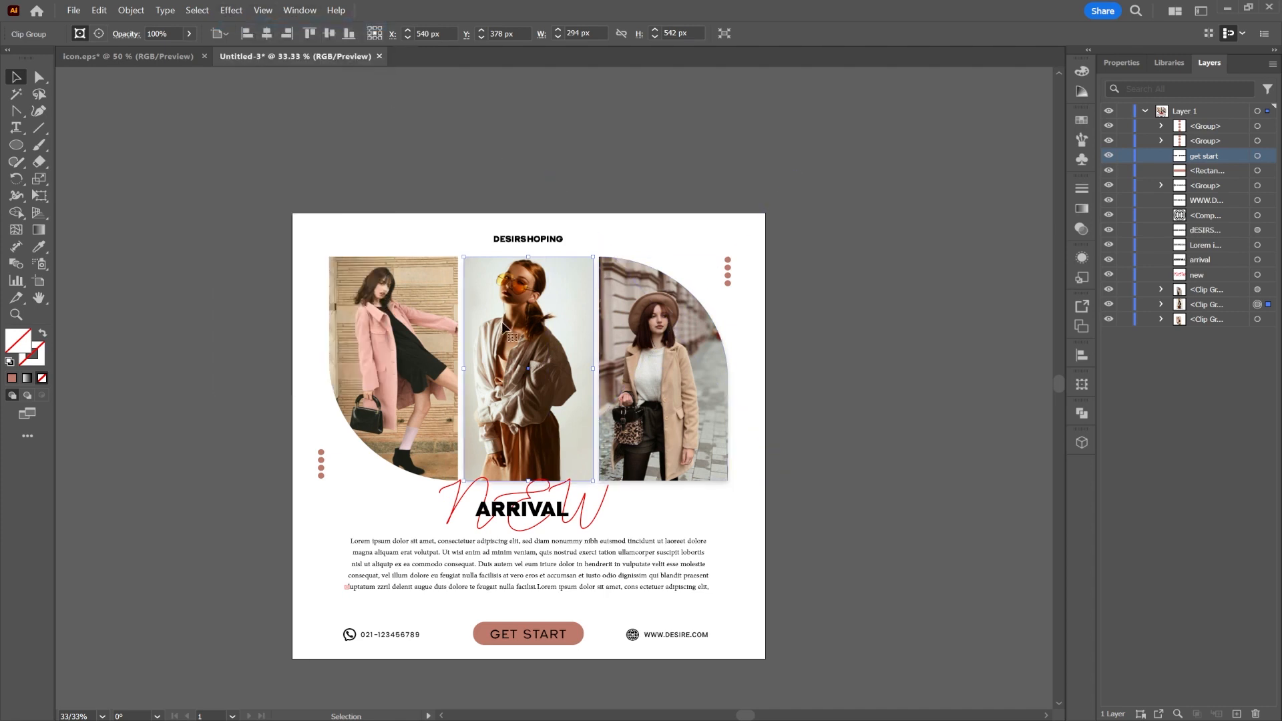
{"action": "left_click", "coordinate": [394, 353]}
{"action": "left_click", "coordinate": [235, 16]}
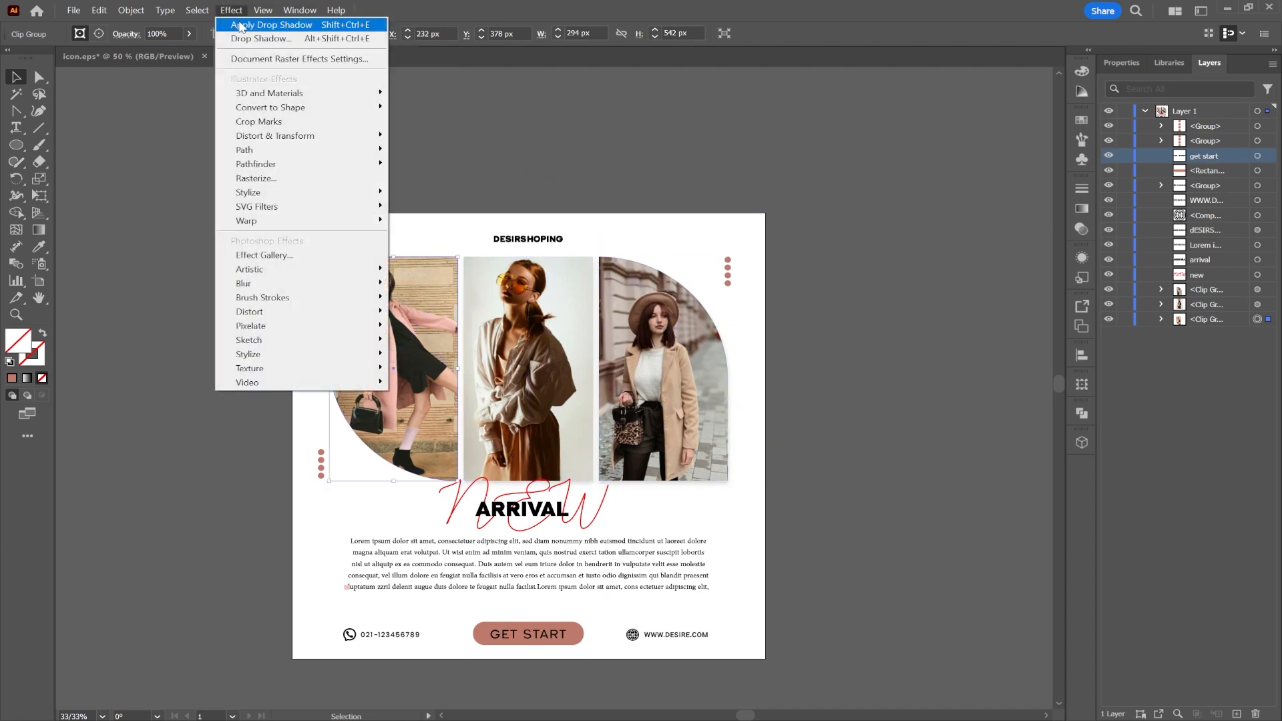
{"action": "left_click", "coordinate": [272, 24]}
{"action": "left_click", "coordinate": [831, 280]}
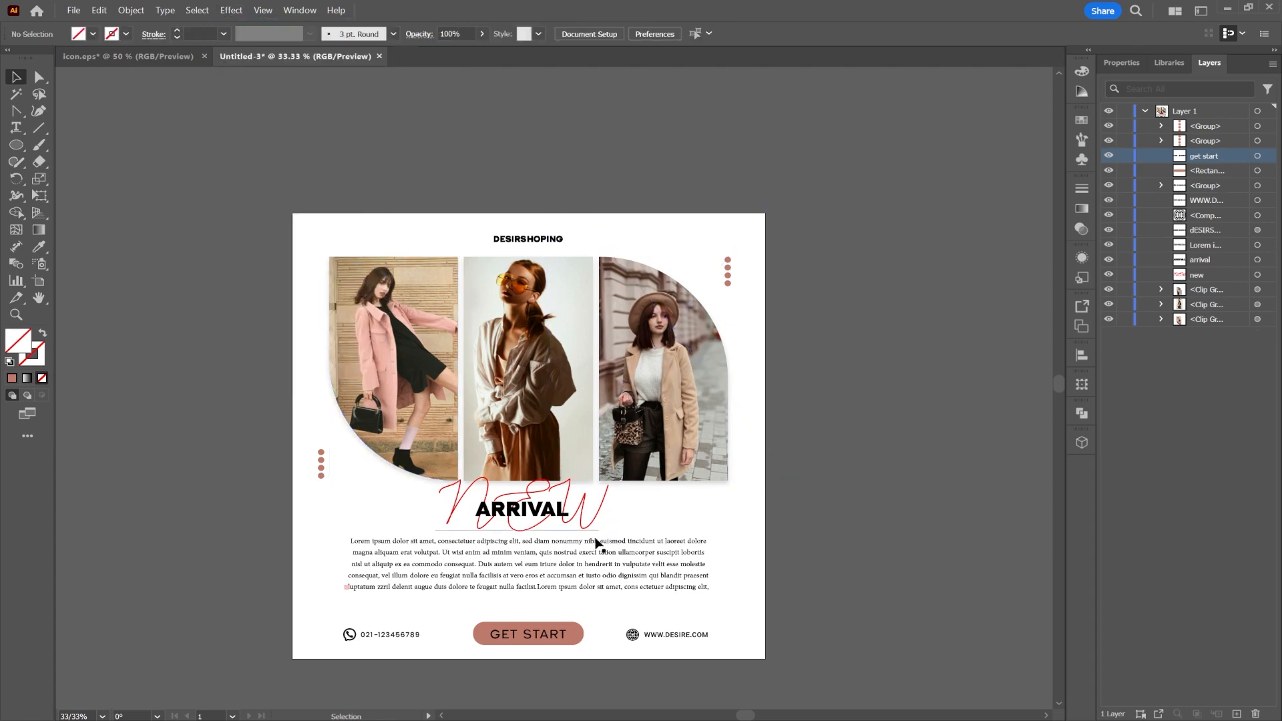
Step: Move the body text slightly down and draw a horizontal line about 381 px long beneath the ARRIVAL title
{"action": "left_click_drag", "start_coordinate": [596, 555], "coordinate": [596, 566]}
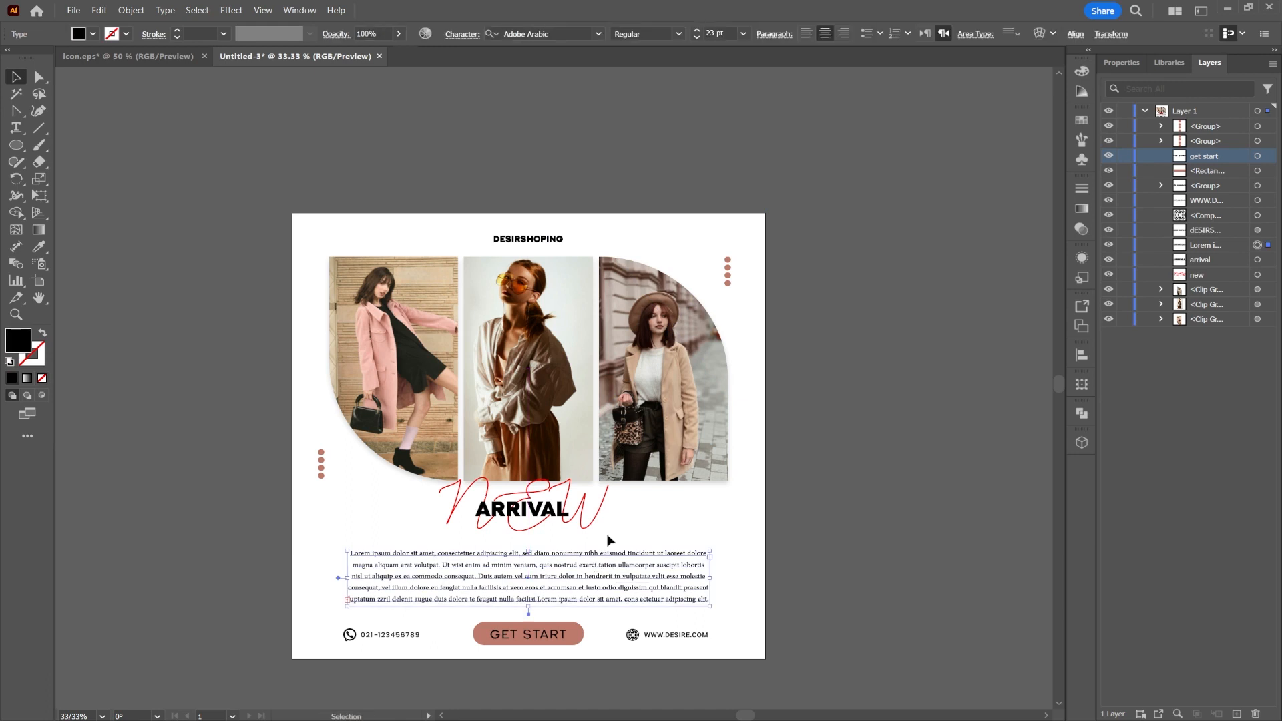
{"action": "left_click", "coordinate": [39, 128]}
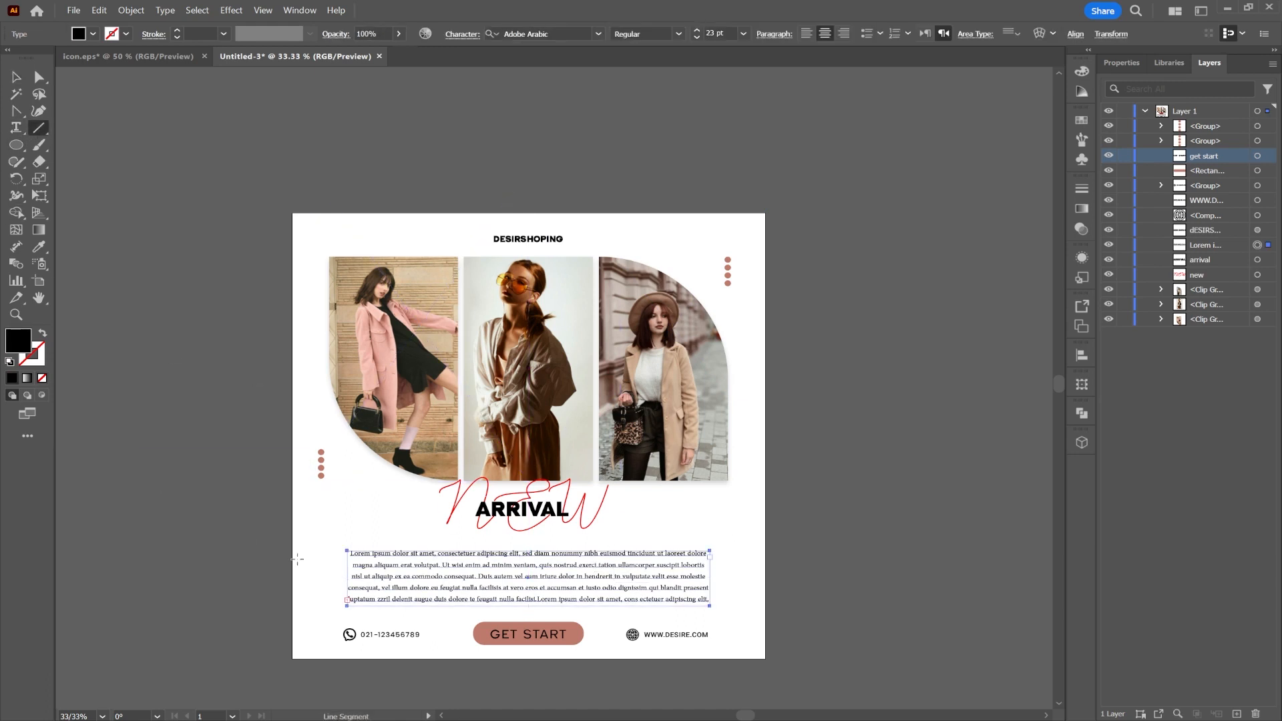
{"action": "left_click_drag", "start_coordinate": [412, 534], "coordinate": [605, 534]}
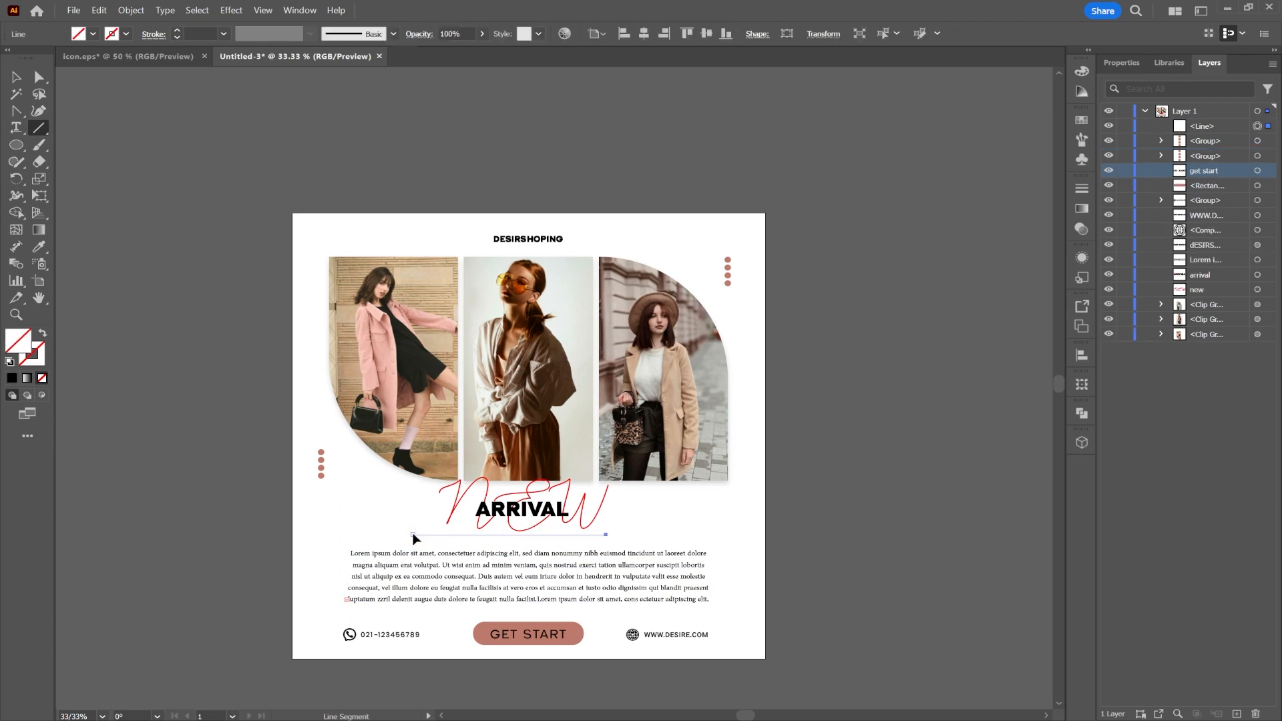
{"action": "left_click_drag", "start_coordinate": [412, 534], "coordinate": [439, 534]}
Step: Sample the GET START pill's pink for the line and swap it from fill to stroke
{"action": "left_click", "coordinate": [39, 246]}
{"action": "left_click", "coordinate": [482, 624]}
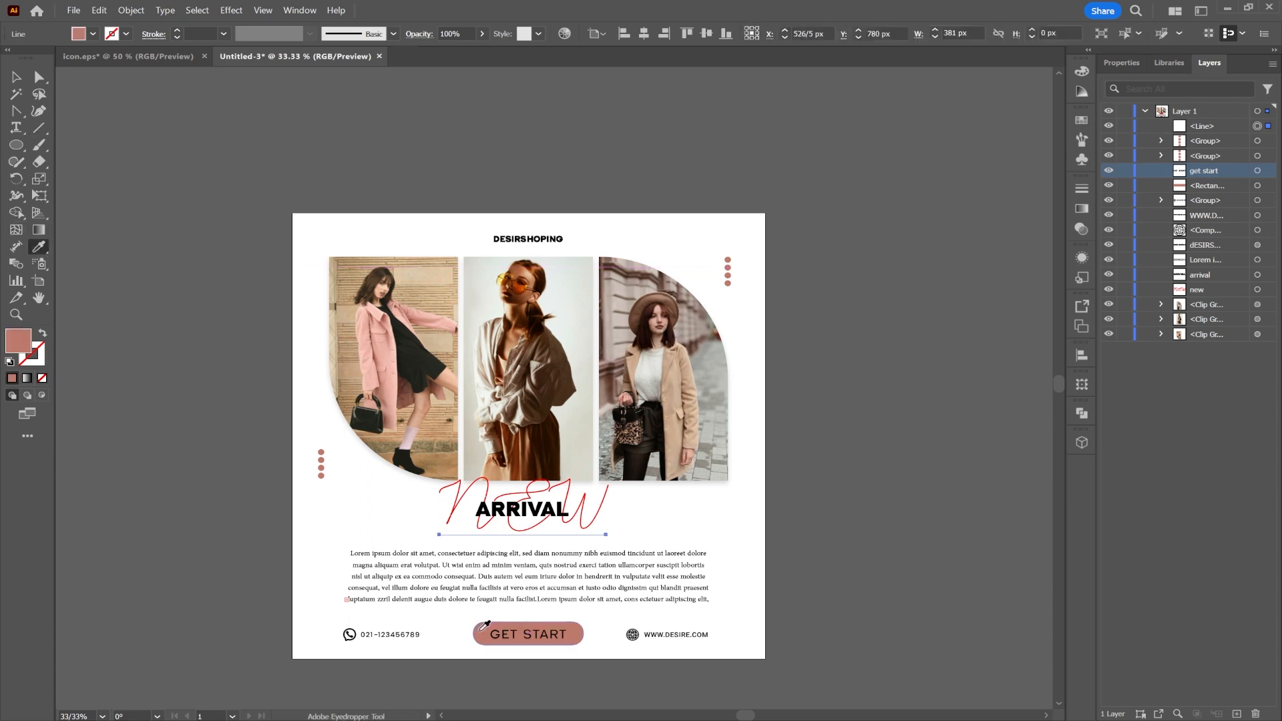
{"action": "left_click", "coordinate": [41, 334]}
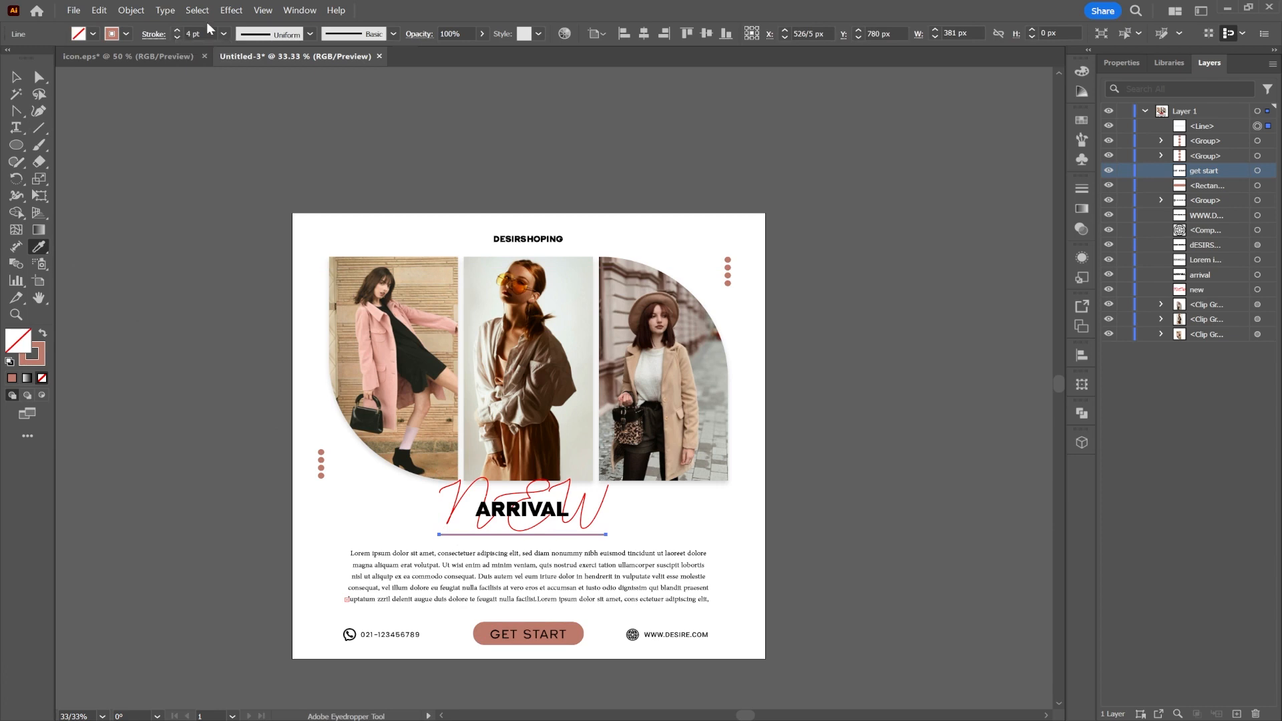
Step: Give the line a width profile tapered at both ends and a 6 pt stroke, and move it slightly down
{"action": "left_click", "coordinate": [389, 34]}
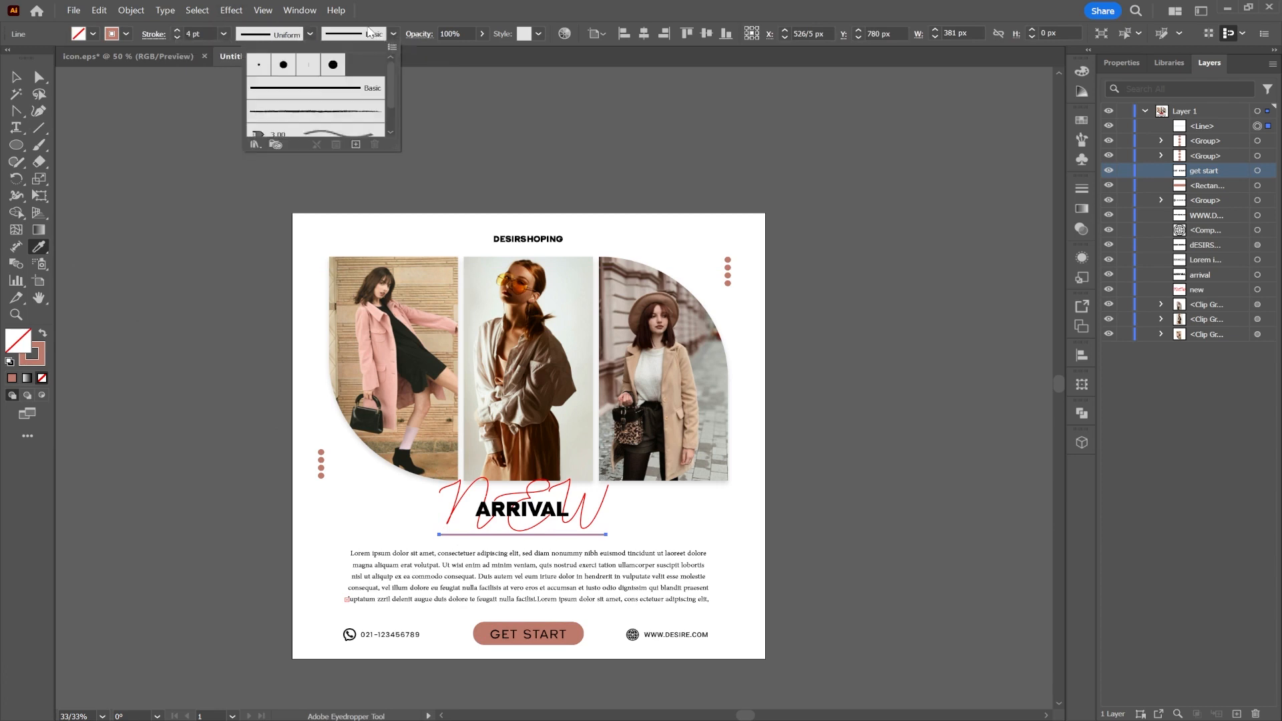
{"action": "left_click", "coordinate": [309, 34]}
{"action": "left_click", "coordinate": [284, 92]}
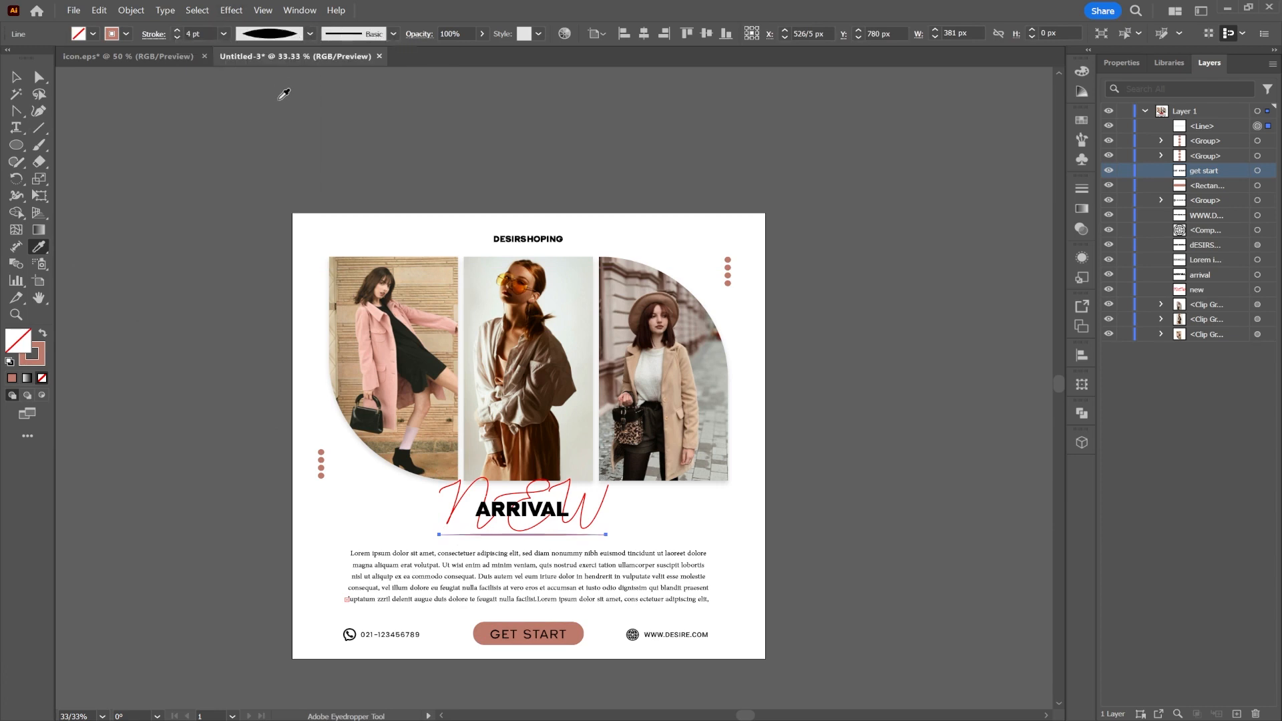
{"action": "left_click", "coordinate": [177, 30]}
{"action": "key", "text": "v"}
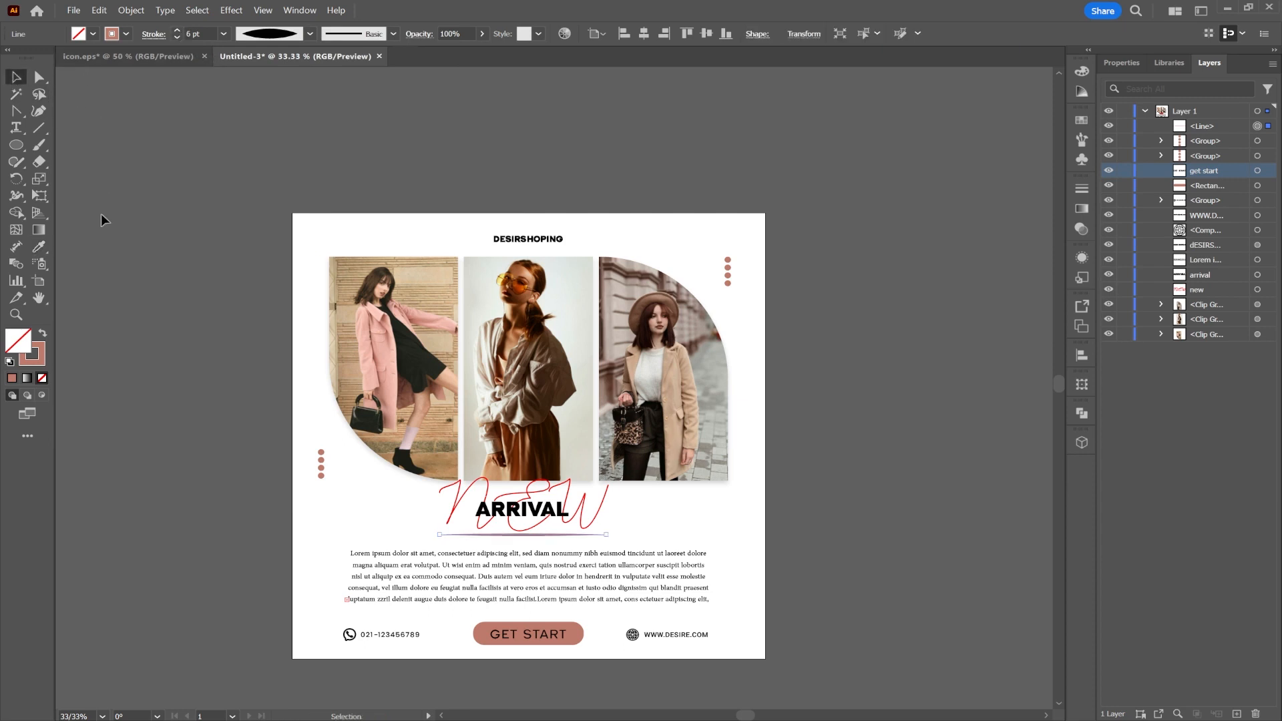
{"action": "left_click", "coordinate": [114, 296]}
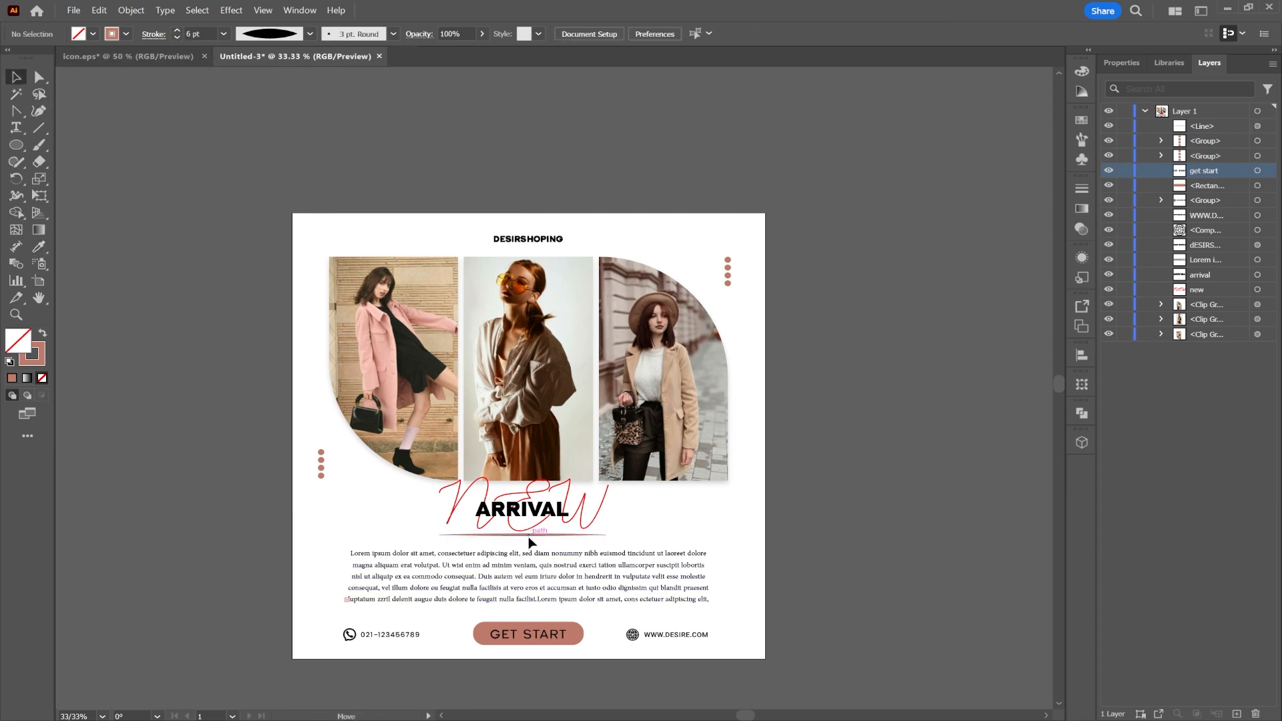
{"action": "left_click_drag", "start_coordinate": [529, 538], "coordinate": [528, 543]}
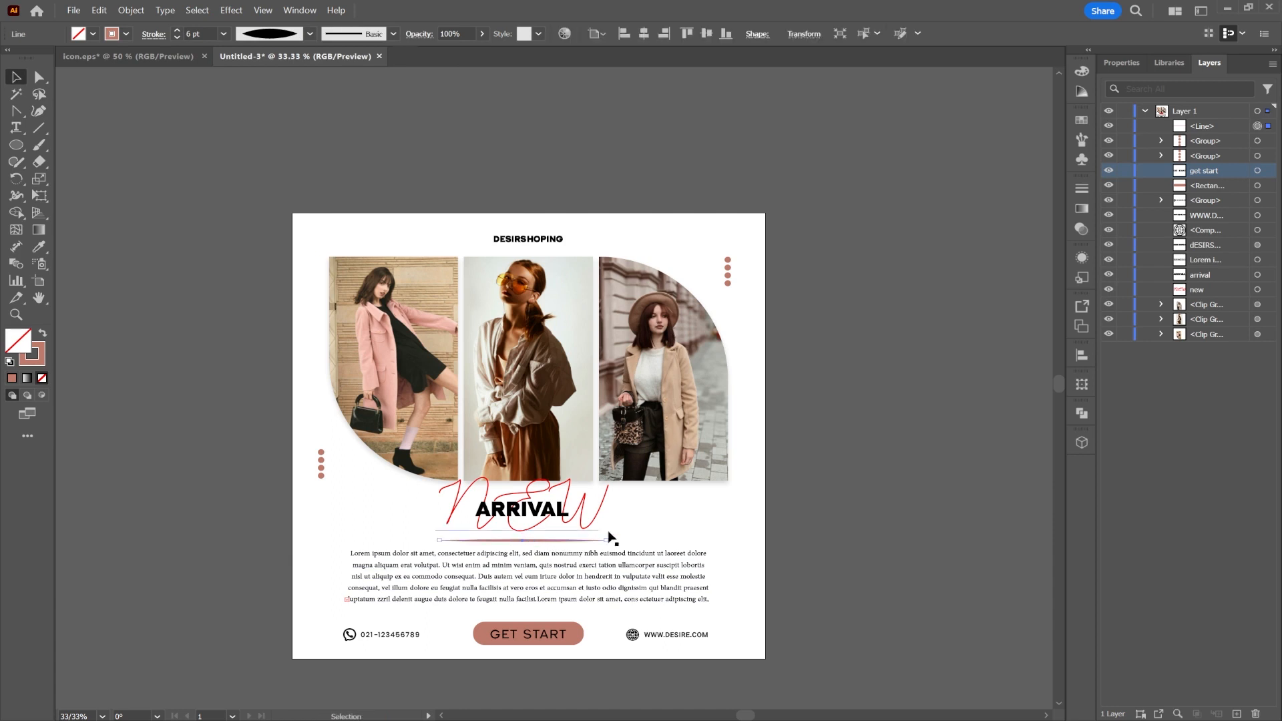
{"action": "left_click", "coordinate": [823, 466]}
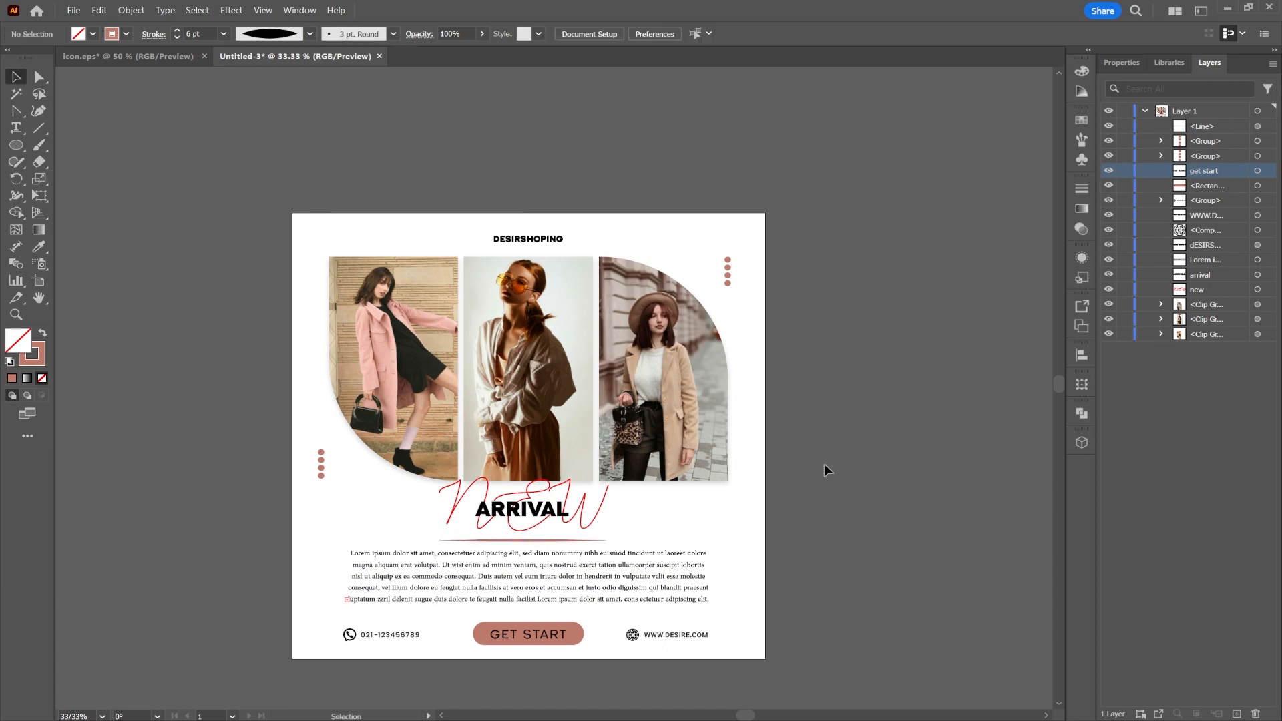
Step: Save the document as 45.ai and add a white 1080 × 1080 px rectangle centred horizontally and vertically on the artboard
{"action": "scroll", "coordinate": [823, 462], "scroll_direction": "right", "scroll_amount": 5}
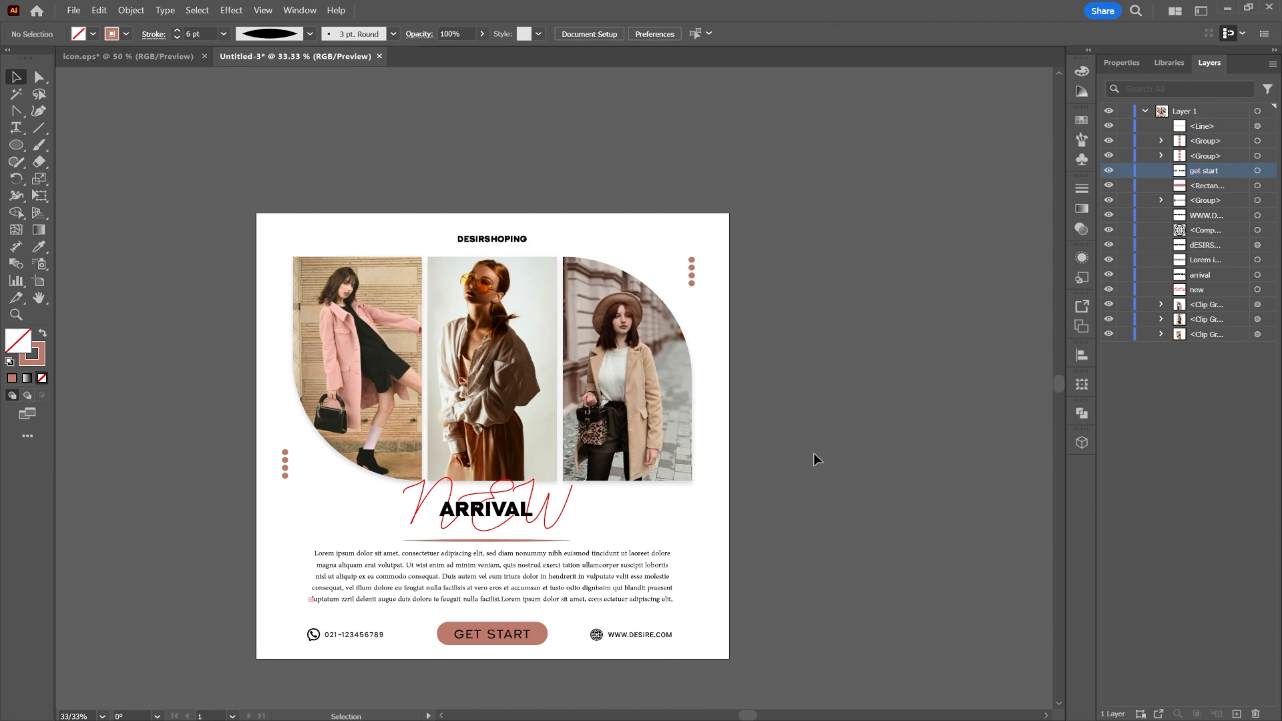
{"action": "scroll", "coordinate": [811, 456], "scroll_direction": "right", "scroll_amount": 3}
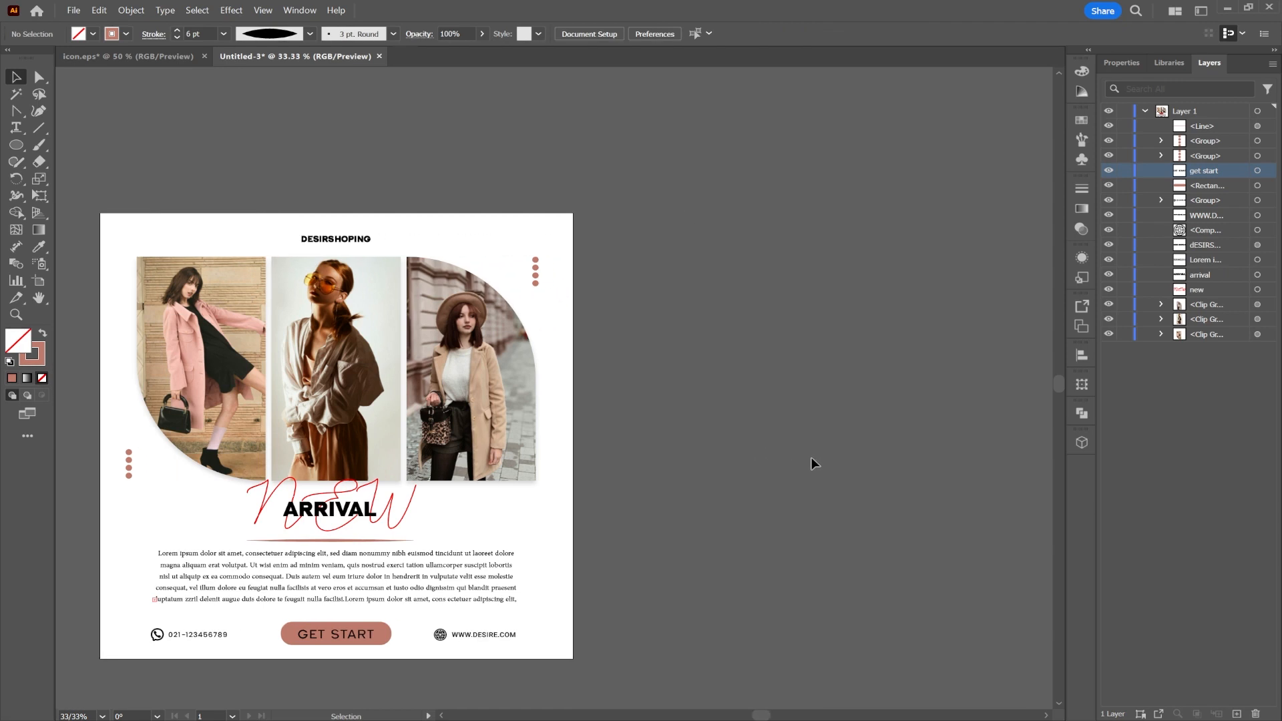
{"action": "key", "text": "ctrl"}
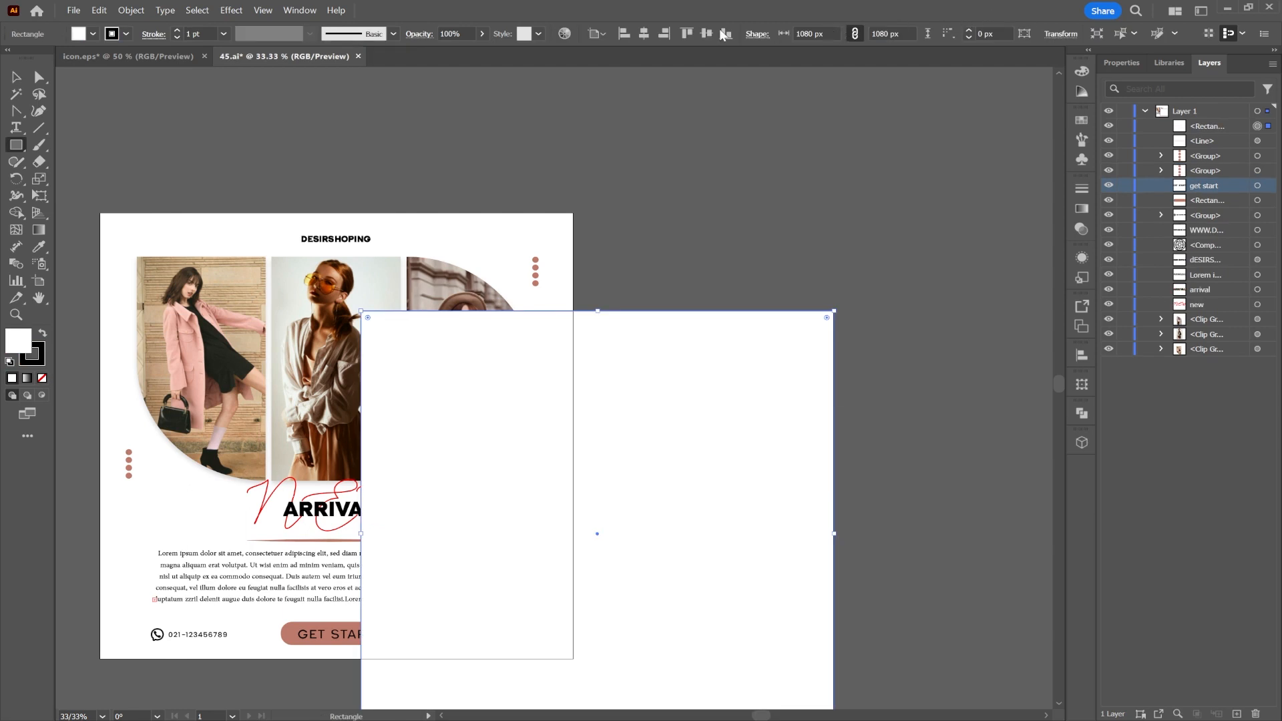
{"action": "left_click", "coordinate": [644, 33]}
{"action": "left_click", "coordinate": [706, 33]}
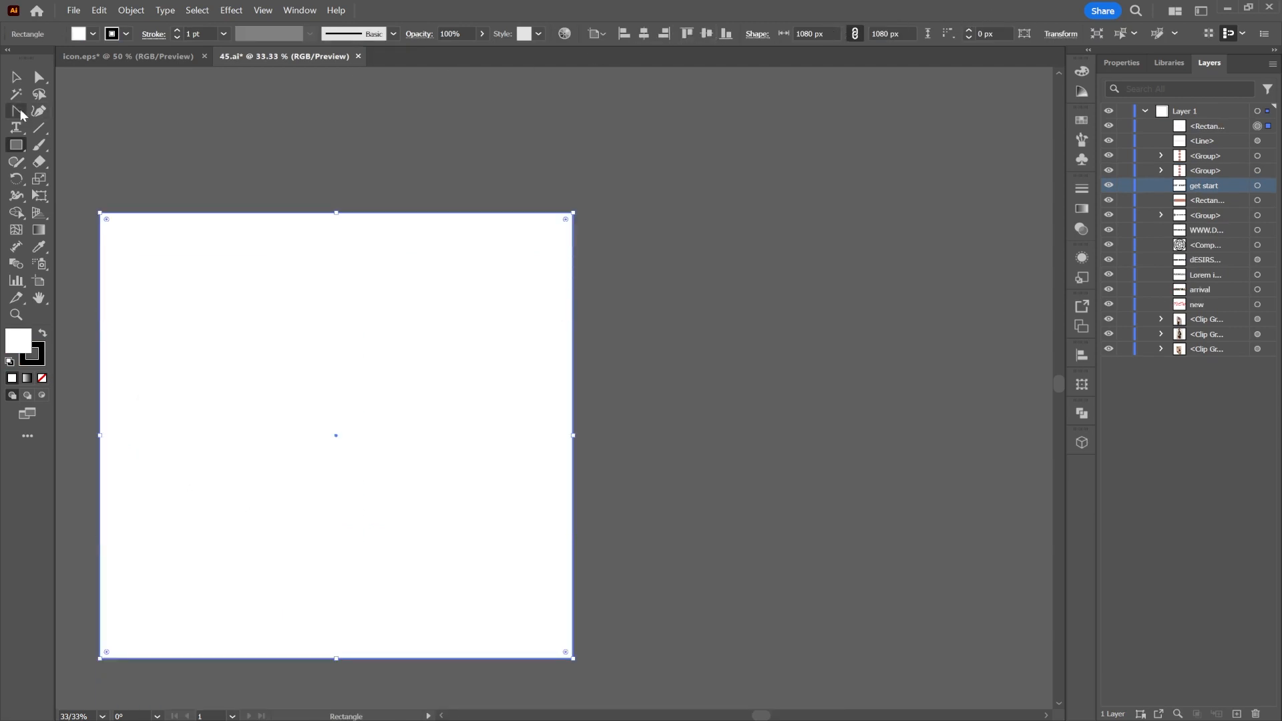
Step: Duplicate the white rectangle to the bottom of the layer stack and clip all the artwork with the top rectangle
{"action": "left_click", "coordinate": [16, 77]}
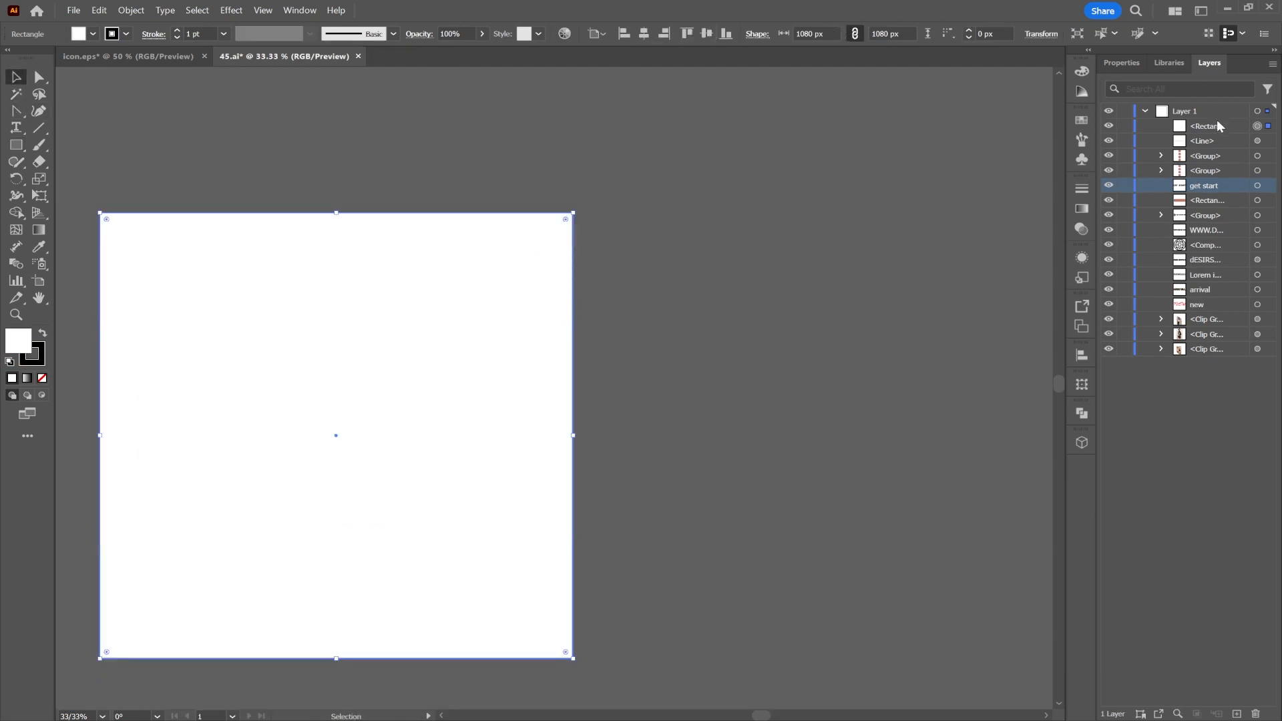
{"action": "mouse_move", "coordinate": [1216, 126]}
{"action": "left_mouse_down"}
{"action": "mouse_move", "coordinate": [1232, 359]}
{"action": "mouse_move", "coordinate": [1232, 124]}
{"action": "left_mouse_up"}
{"action": "left_click", "coordinate": [1268, 112]}
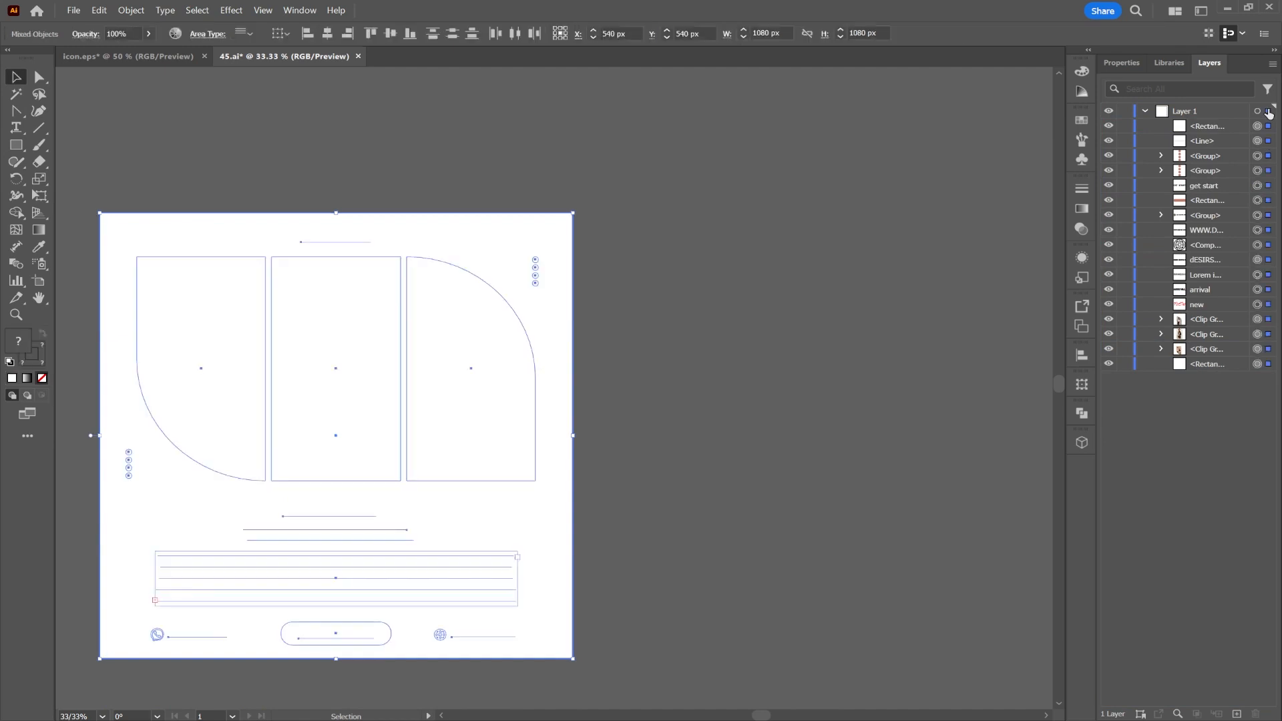
{"action": "right_click", "coordinate": [296, 323]}
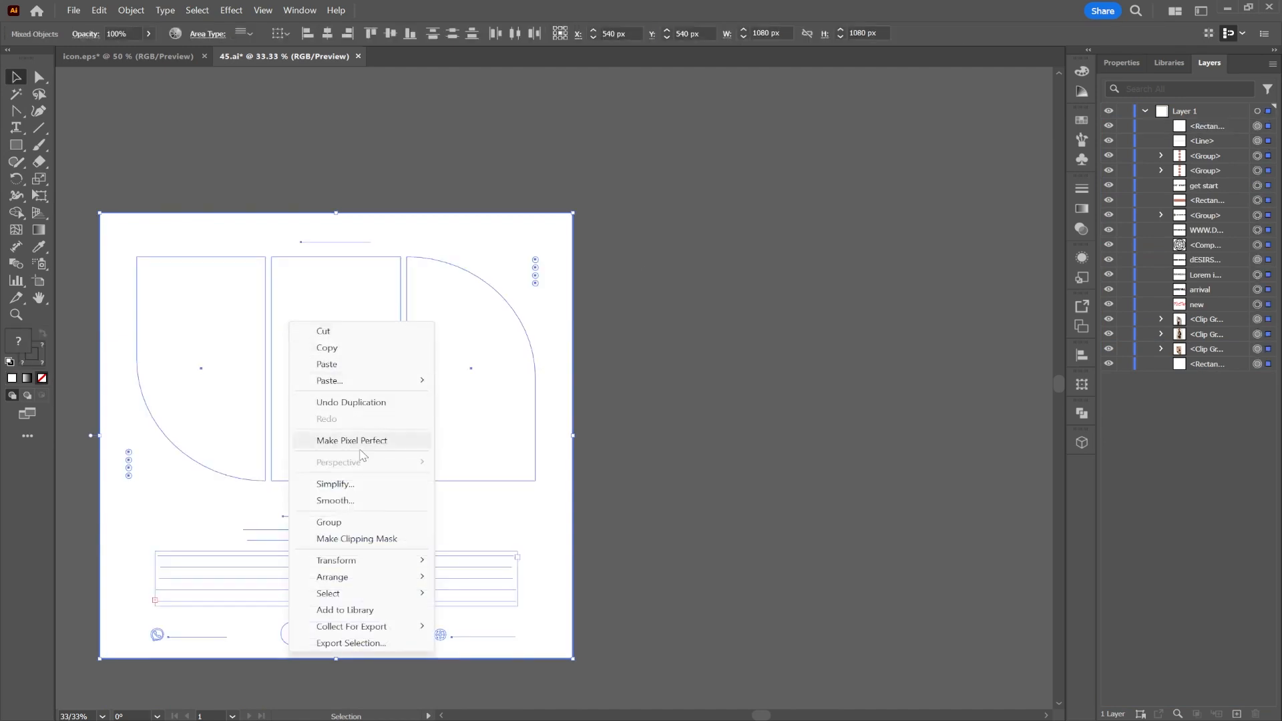
{"action": "left_click", "coordinate": [357, 539]}
{"action": "left_click", "coordinate": [729, 341]}
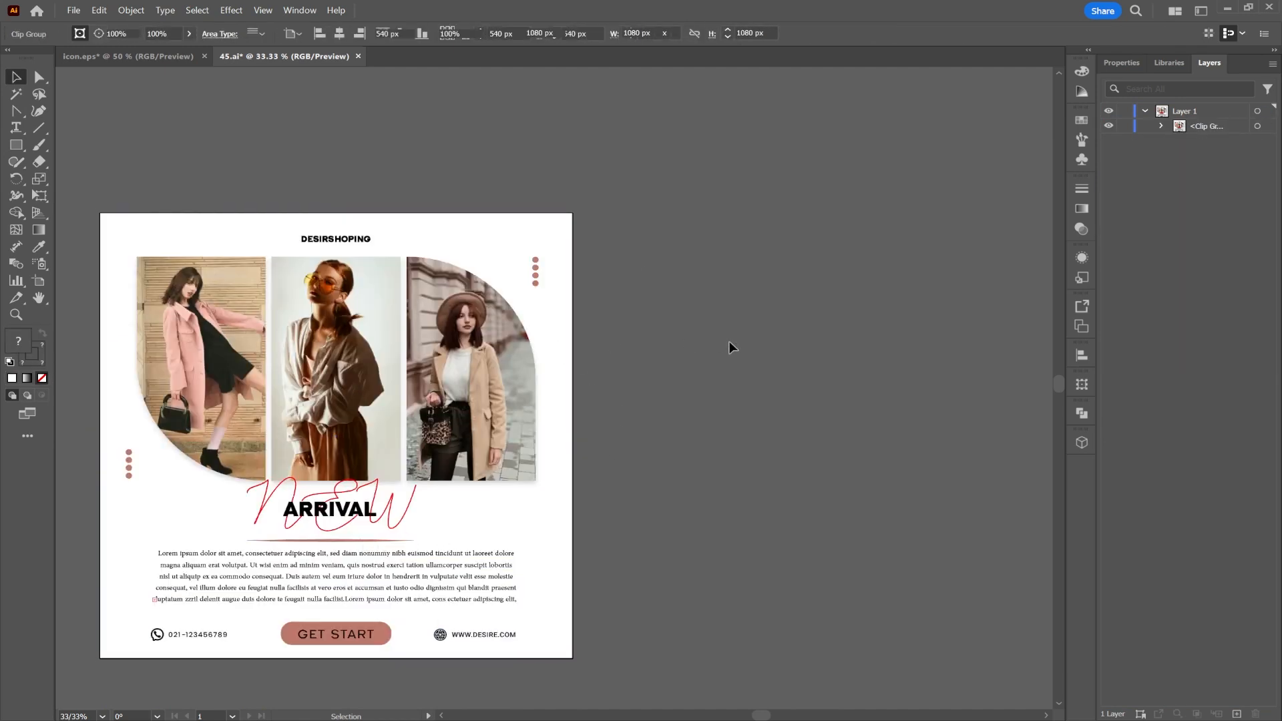